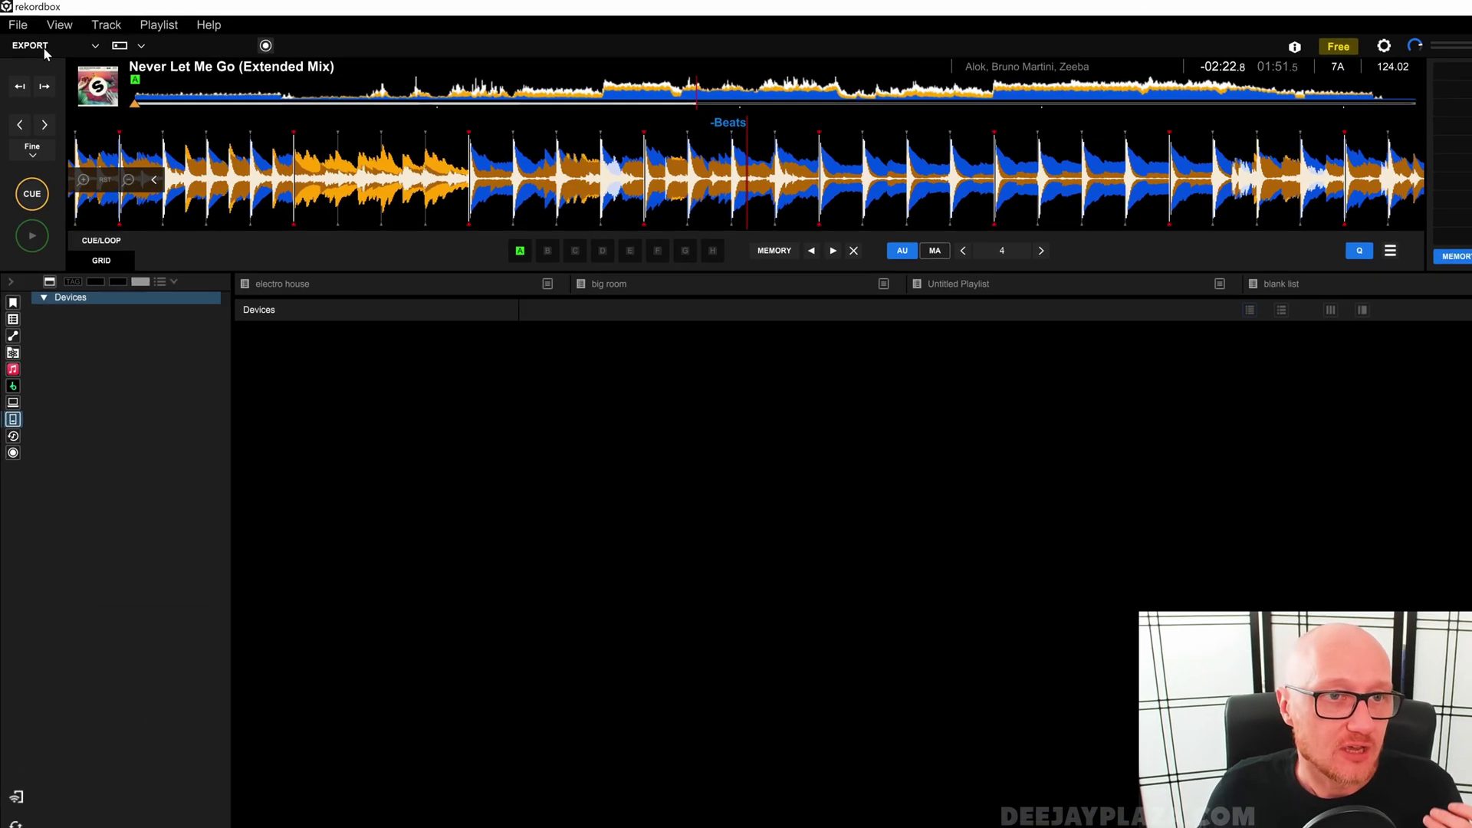
Step: Check the available modes, view the beat-grid editing controls, and switch the deck back to its cue/loop controls
{"action": "left_click", "coordinate": [44, 47]}
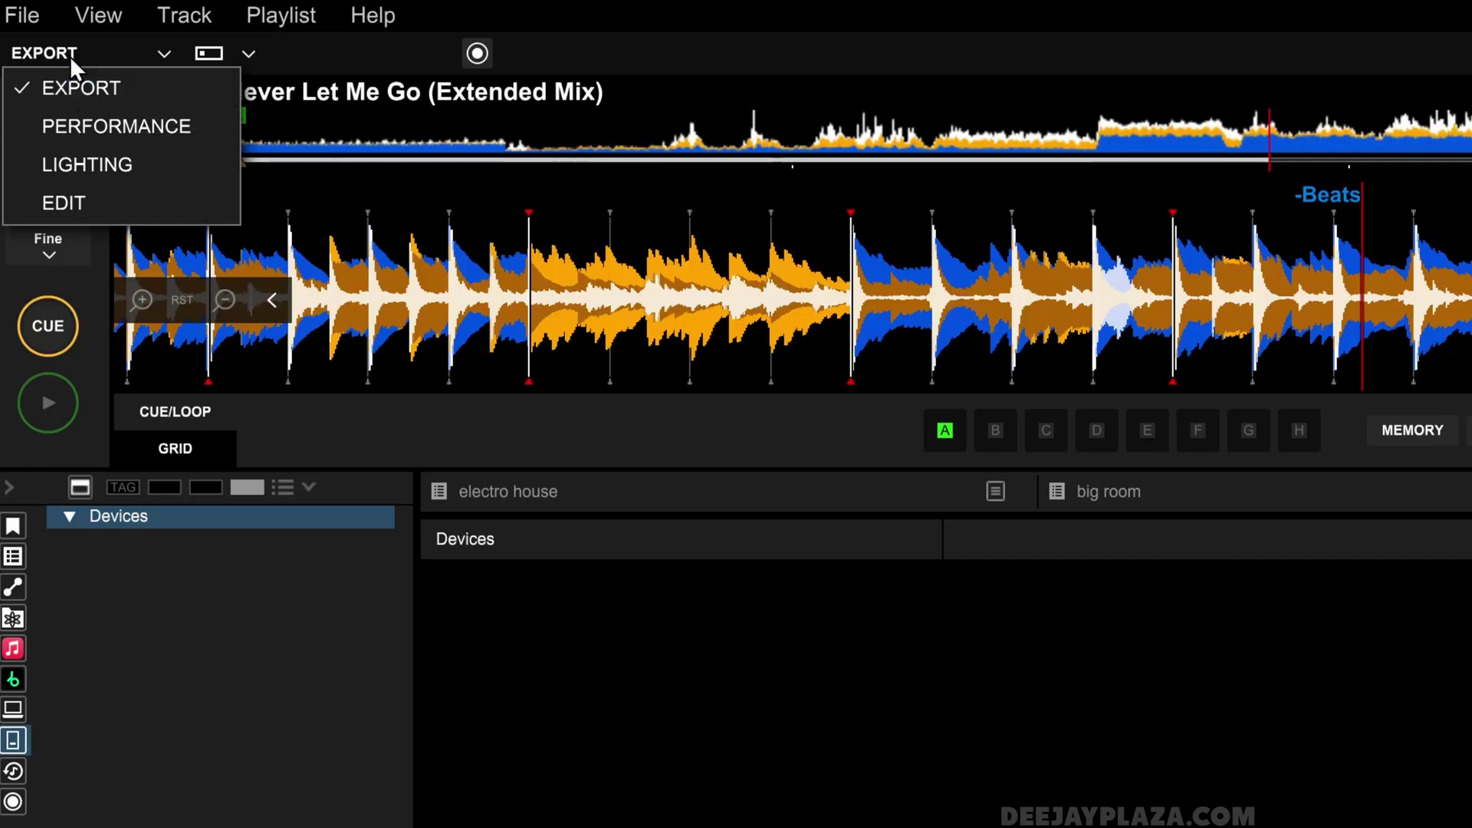
{"action": "left_click", "coordinate": [71, 55]}
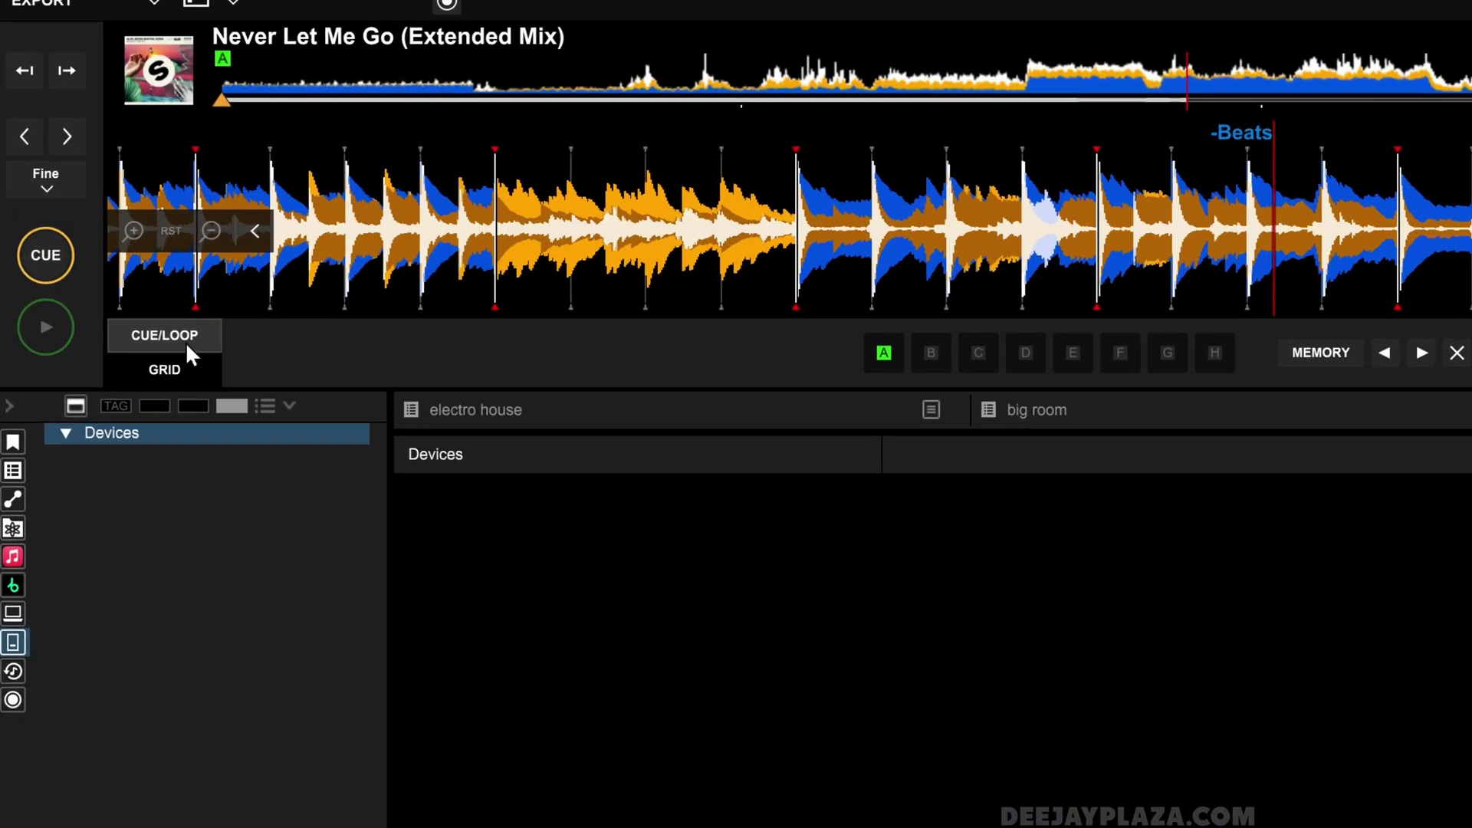
{"action": "left_click", "coordinate": [184, 376]}
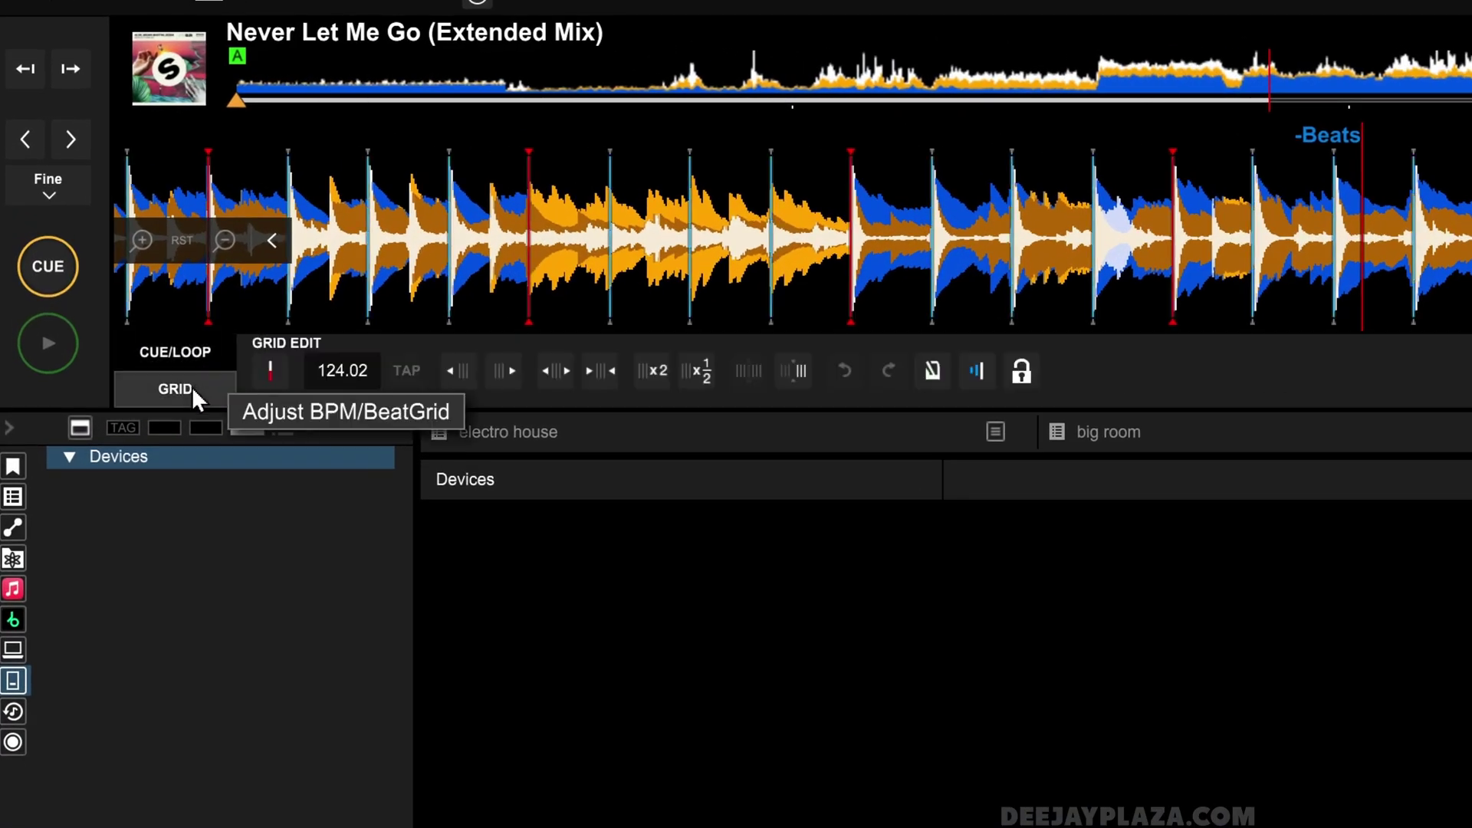
{"action": "left_click", "coordinate": [185, 347]}
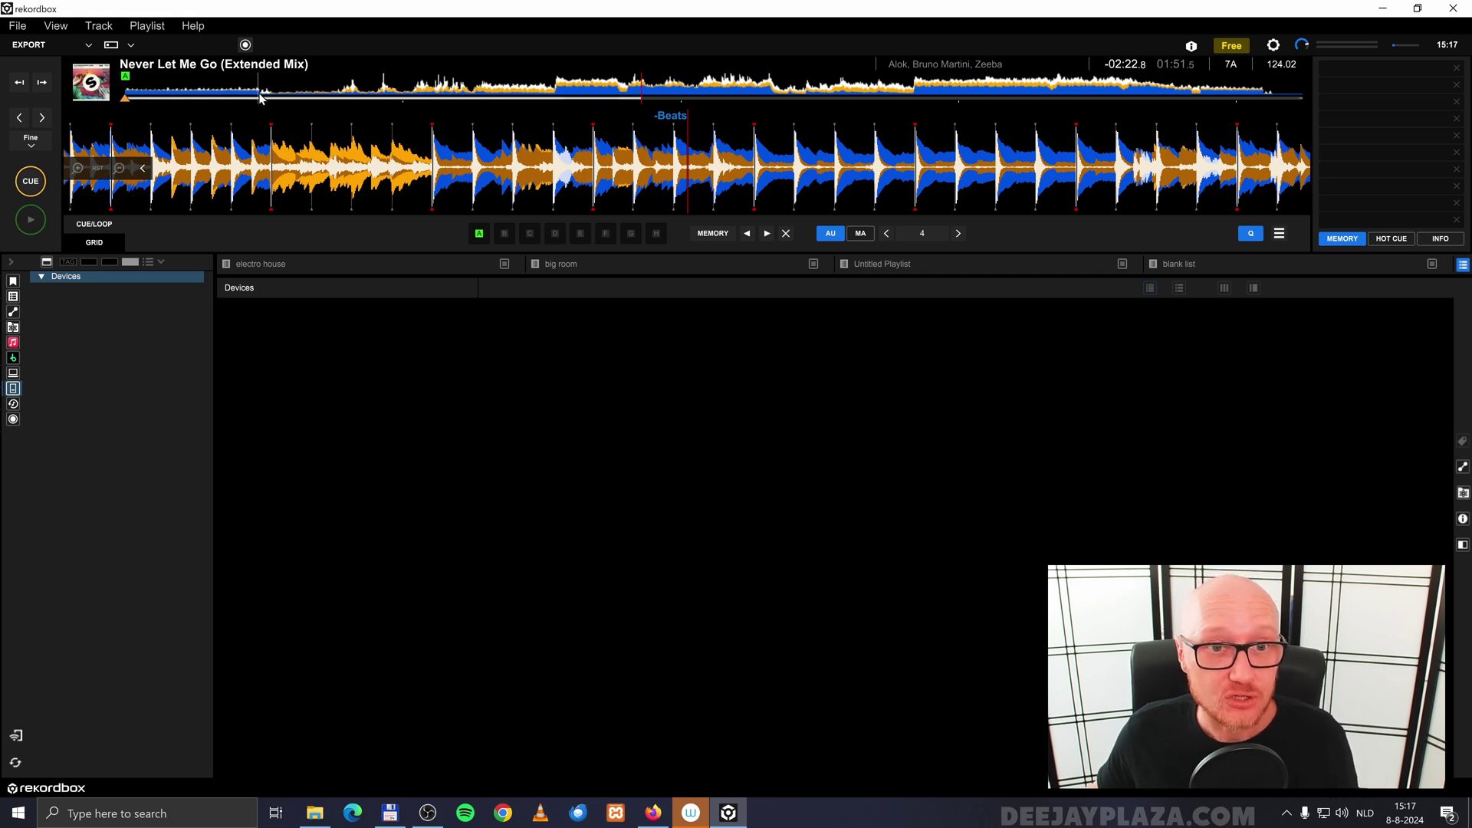
Step: Jump to the start of the first break, set the cue point there, and store it as a memory cue
{"action": "left_click", "coordinate": [261, 96]}
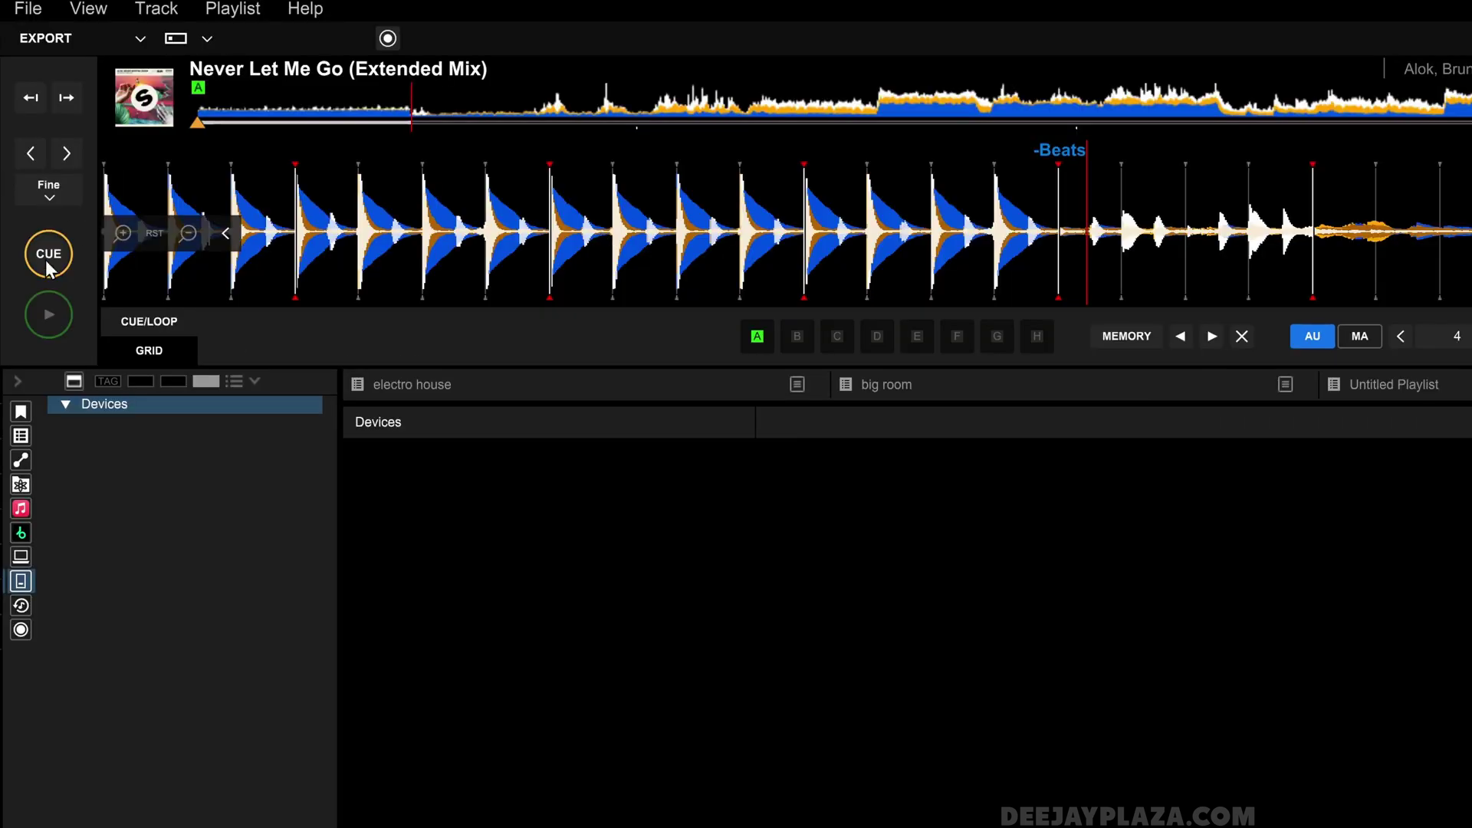
{"action": "left_click", "coordinate": [48, 264]}
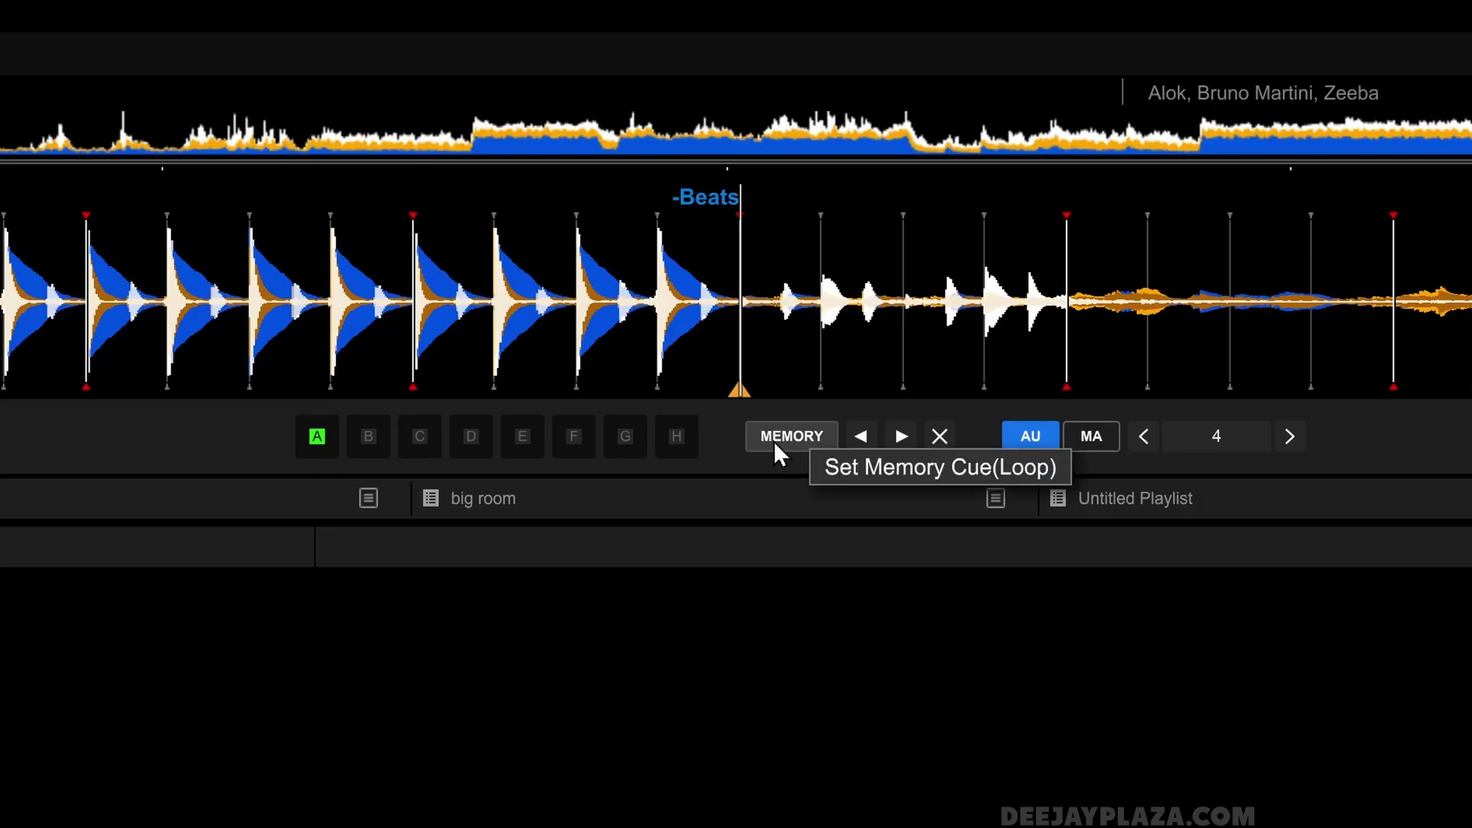
{"action": "left_click", "coordinate": [775, 440]}
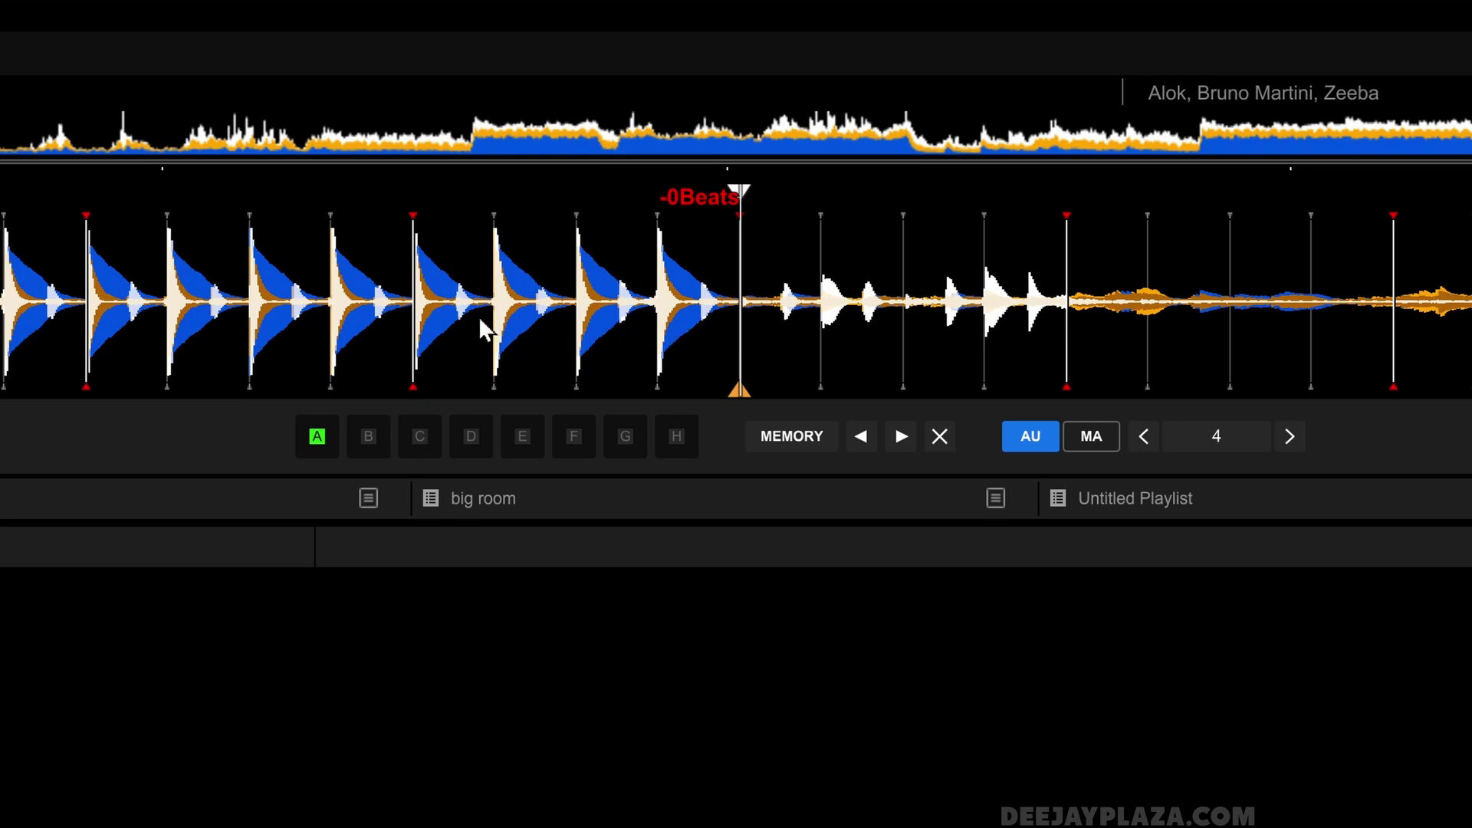
Step: Move the playhead back about six beats before the break's memory cue and play the track through it
{"action": "left_click_drag", "start_coordinate": [480, 320], "coordinate": [954, 365]}
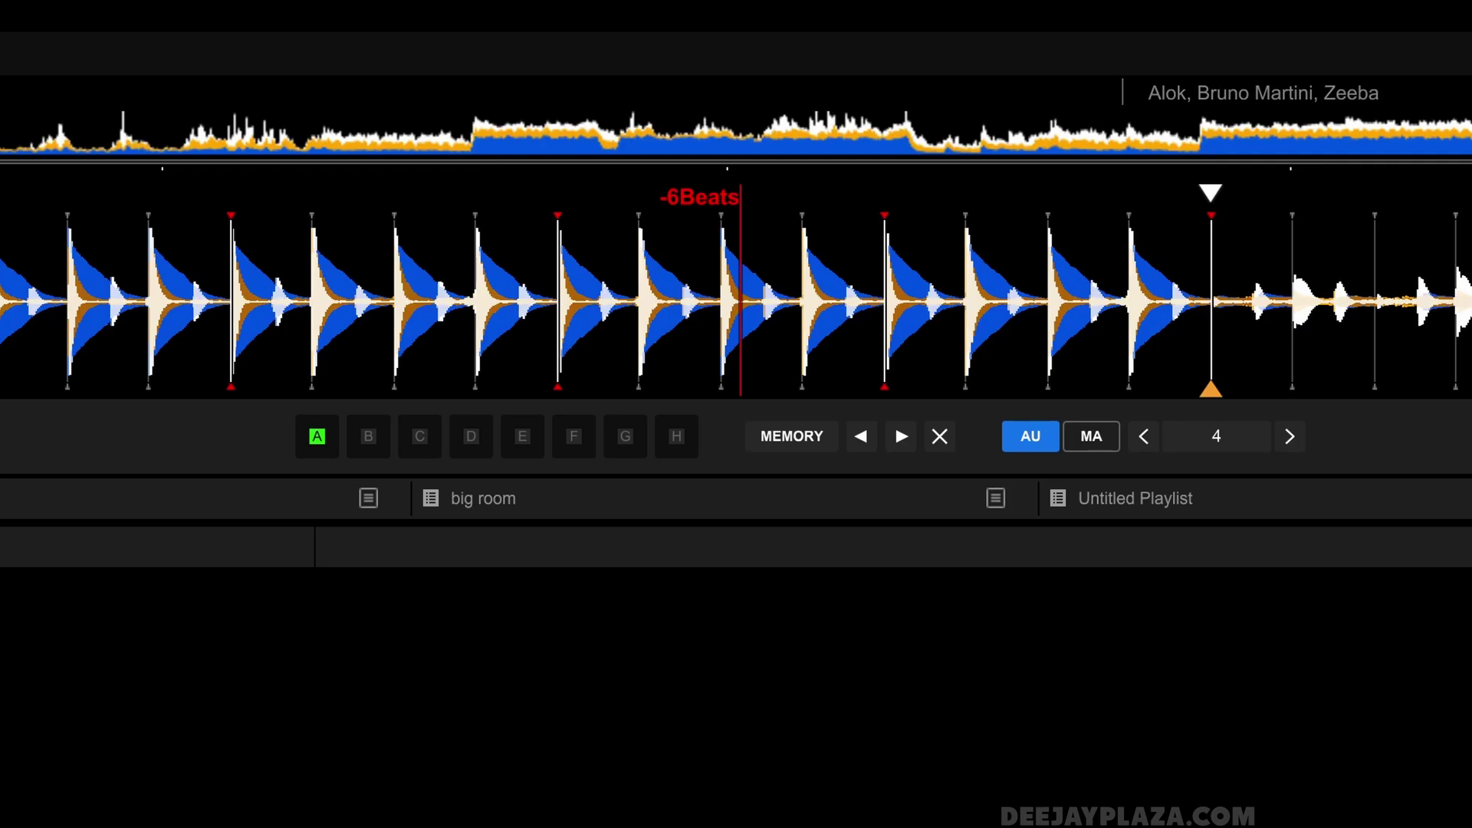
{"action": "key", "text": "space"}
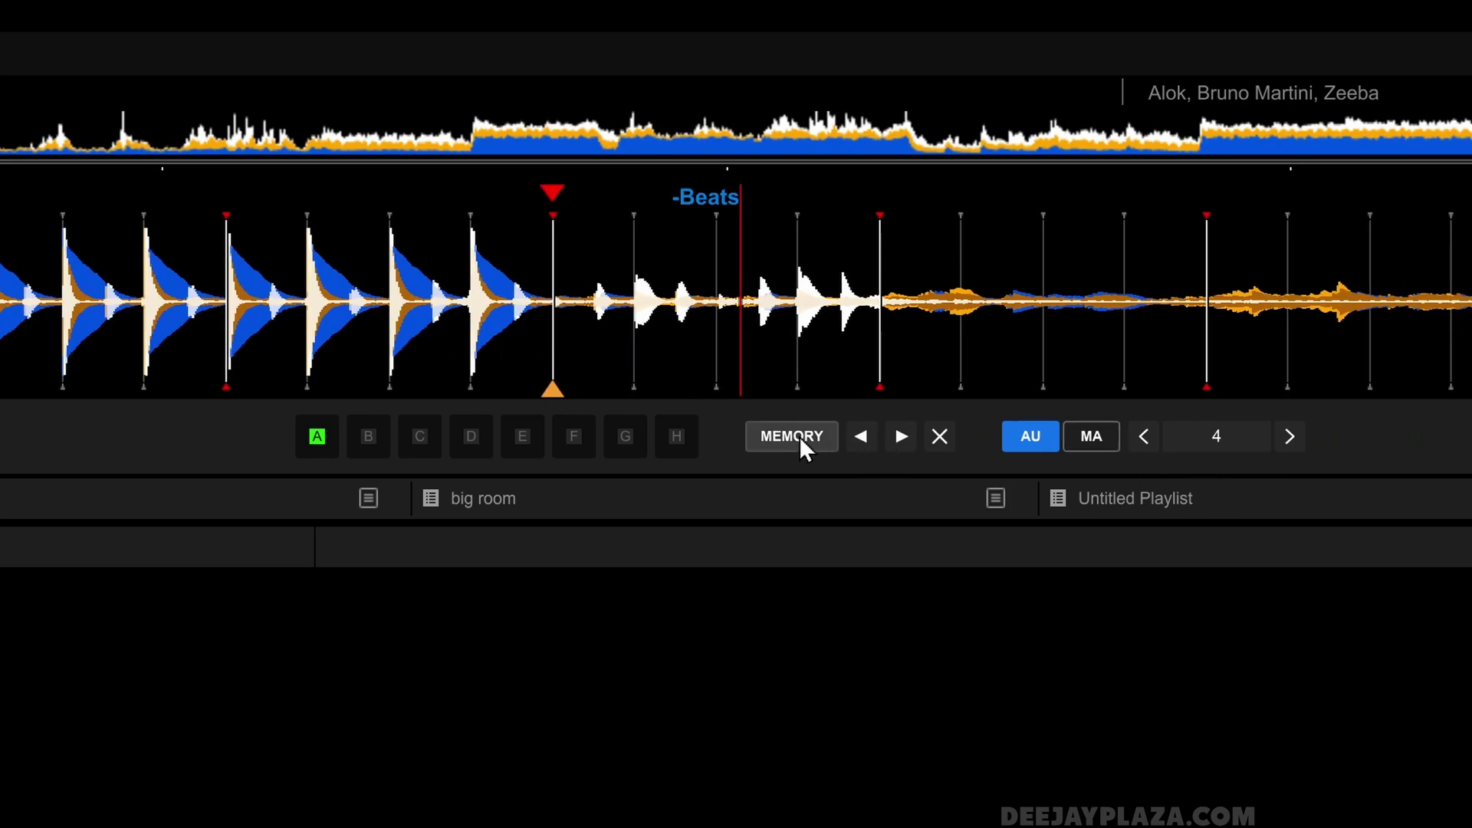
{"action": "left_click", "coordinate": [804, 414]}
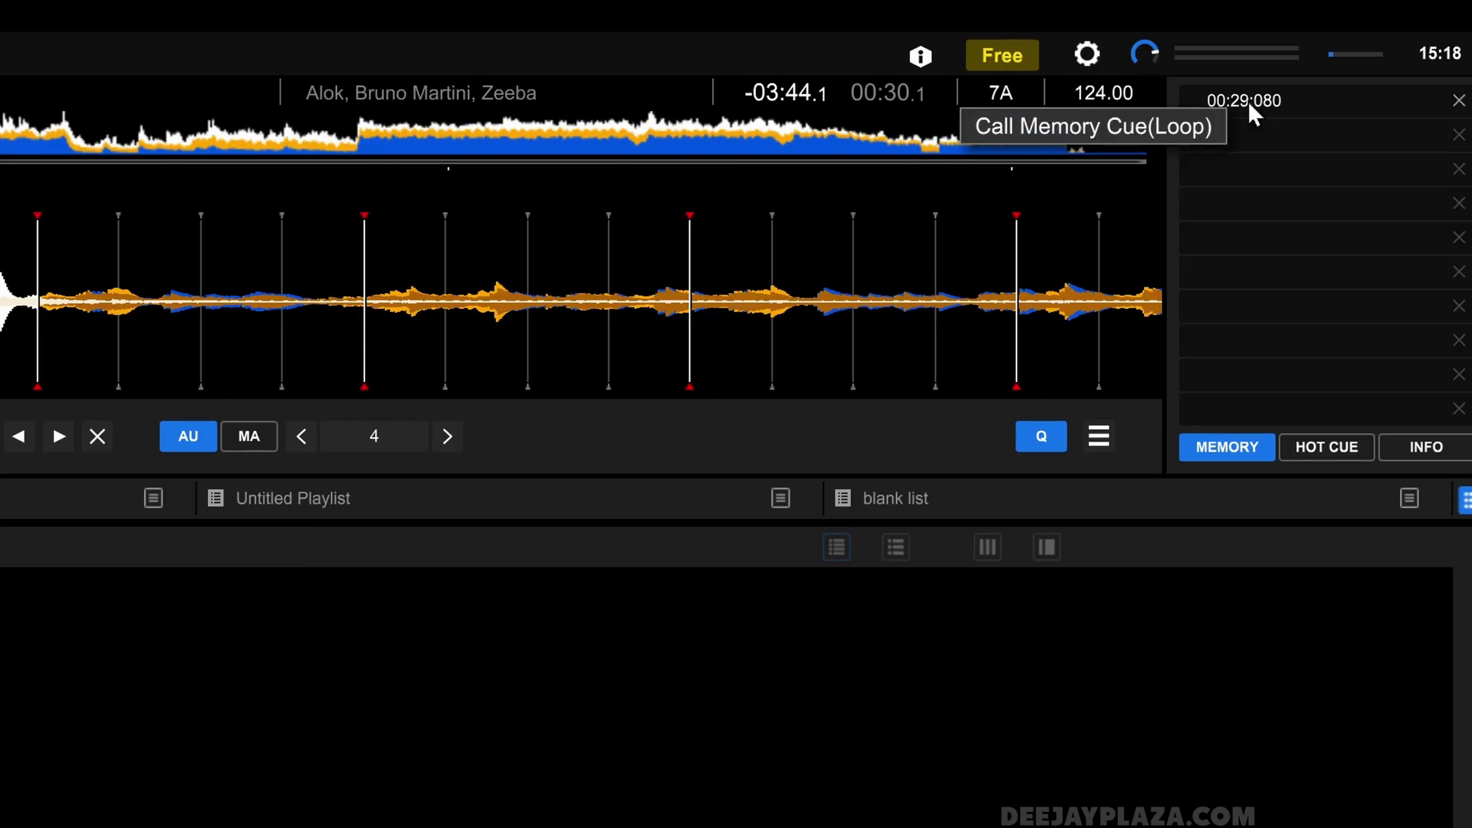
Step: Name the memory cue at the start of the break "break"
{"action": "left_click", "coordinate": [1327, 101]}
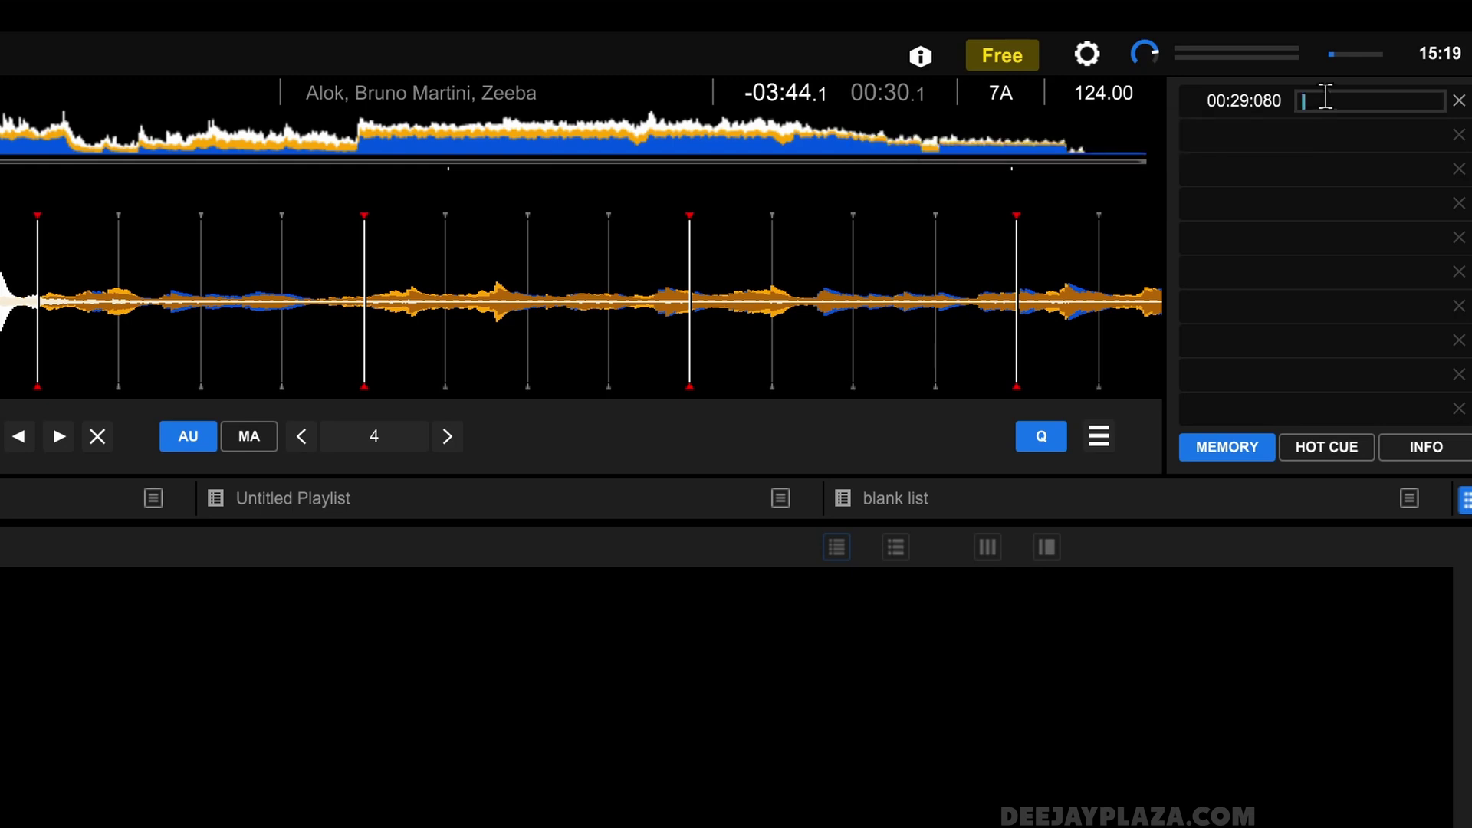
{"action": "type", "text": "break"}
{"action": "key", "text": "Return"}
Step: Go to the start of the drop in the track and set the cue point on its first beat
{"action": "left_click", "coordinate": [104, 158]}
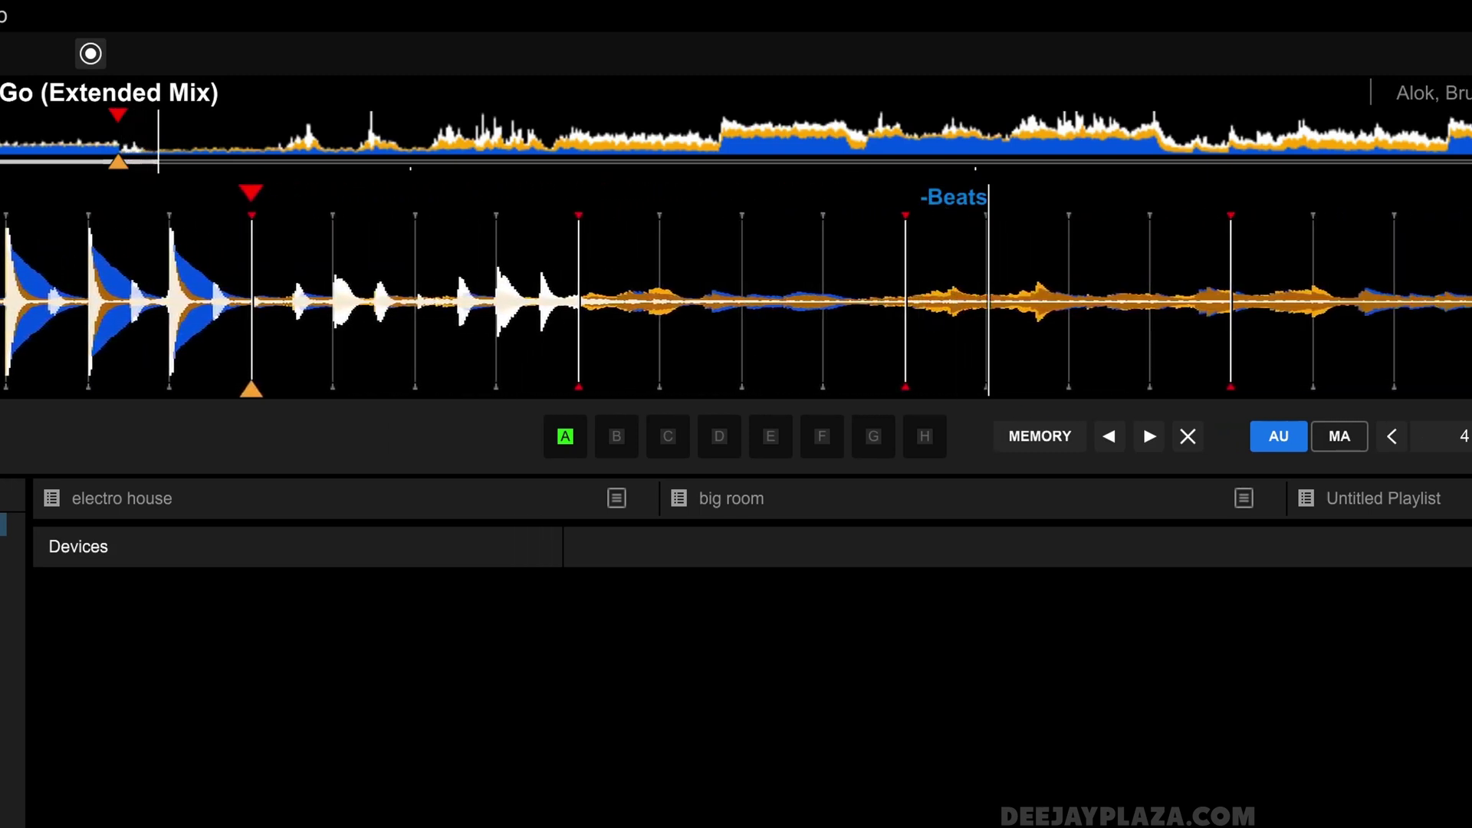
{"action": "left_click", "coordinate": [716, 153]}
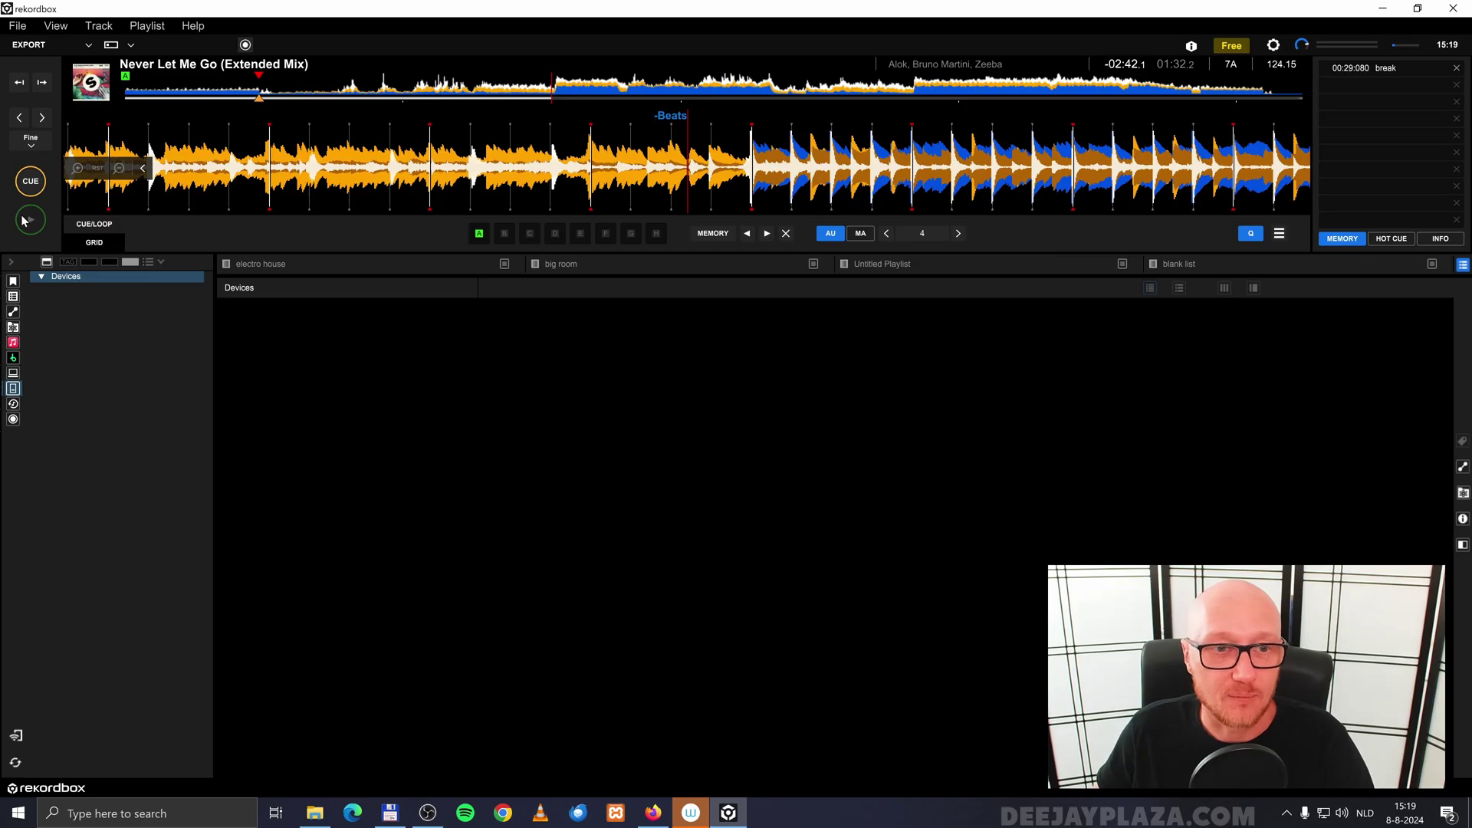
{"action": "left_click", "coordinate": [0, 413]}
{"action": "left_click", "coordinate": [27, 221]}
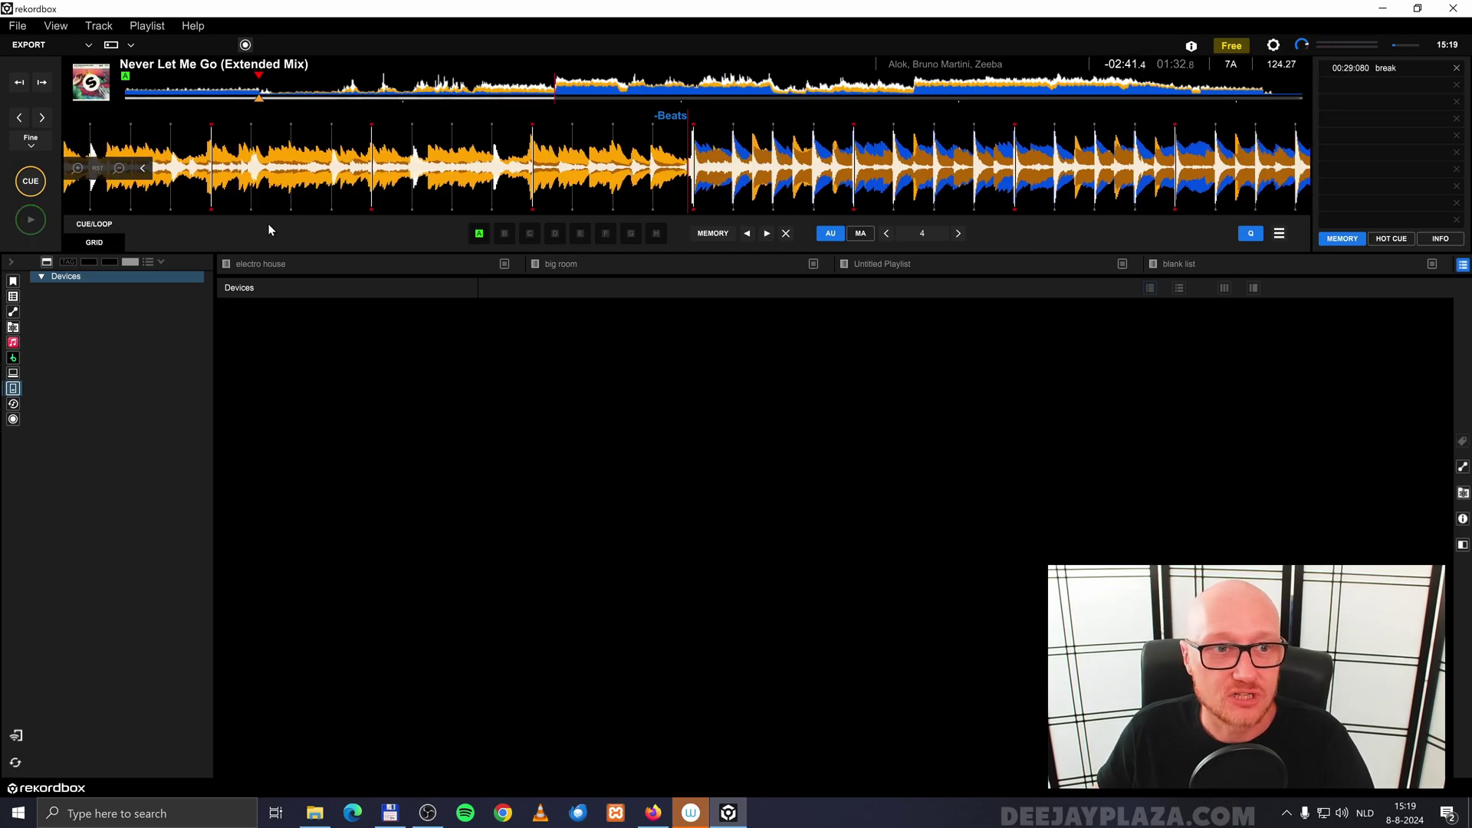
{"action": "left_click", "coordinate": [31, 183]}
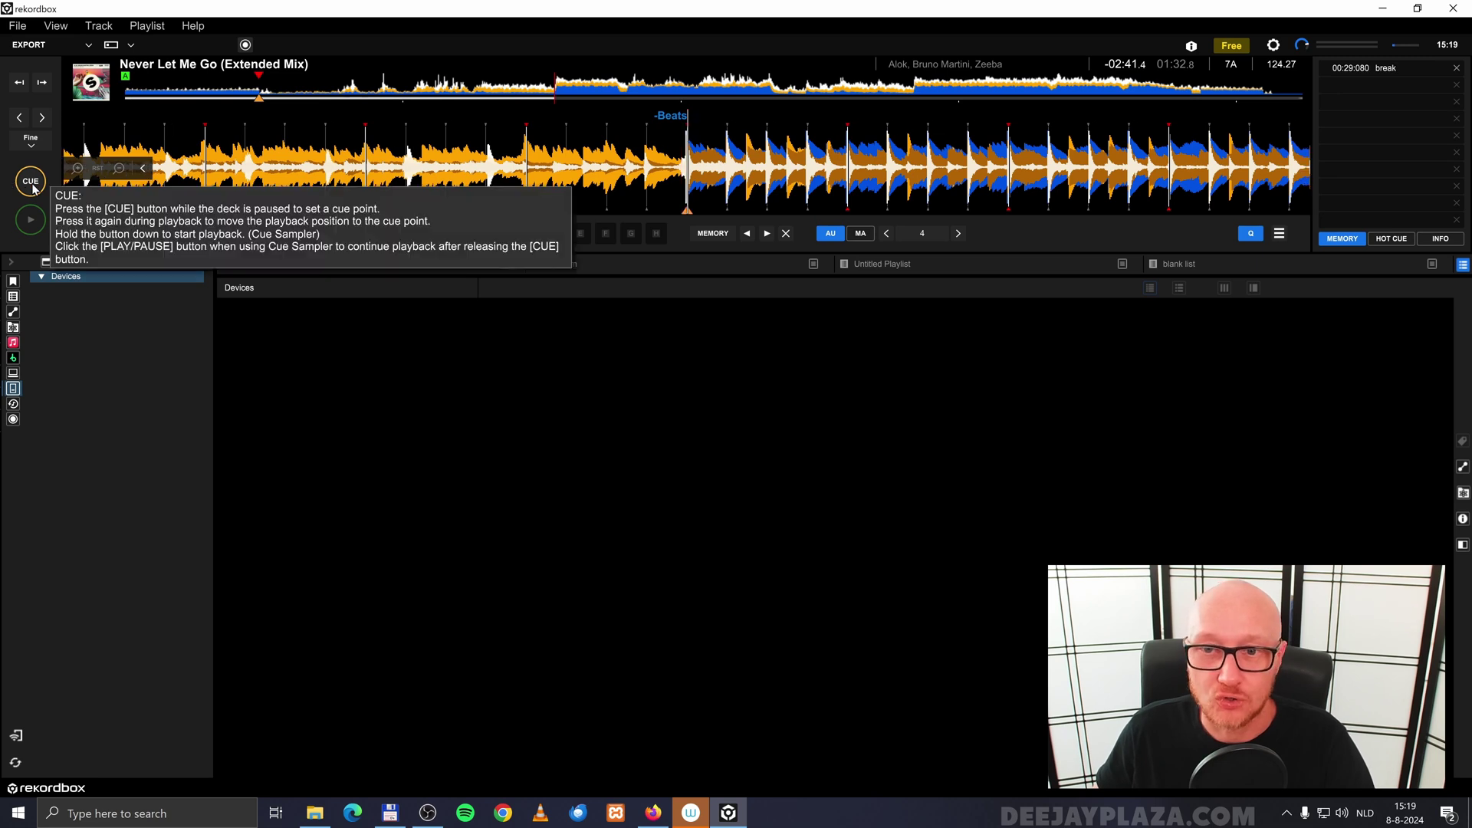
Step: Store the cue point at the drop as a memory cue and name it "drop"
{"action": "left_click", "coordinate": [711, 235]}
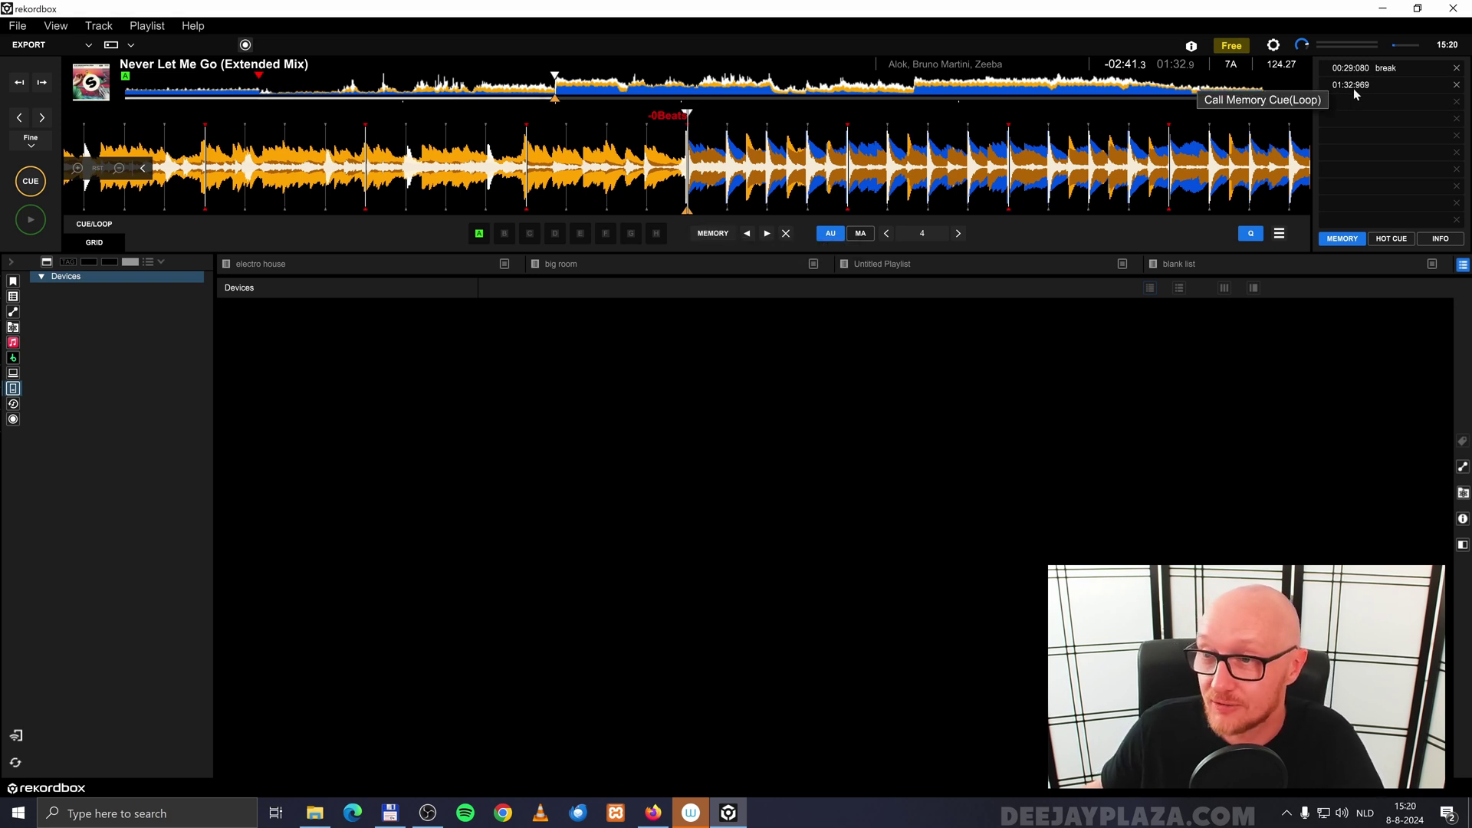
{"action": "left_click", "coordinate": [1387, 85]}
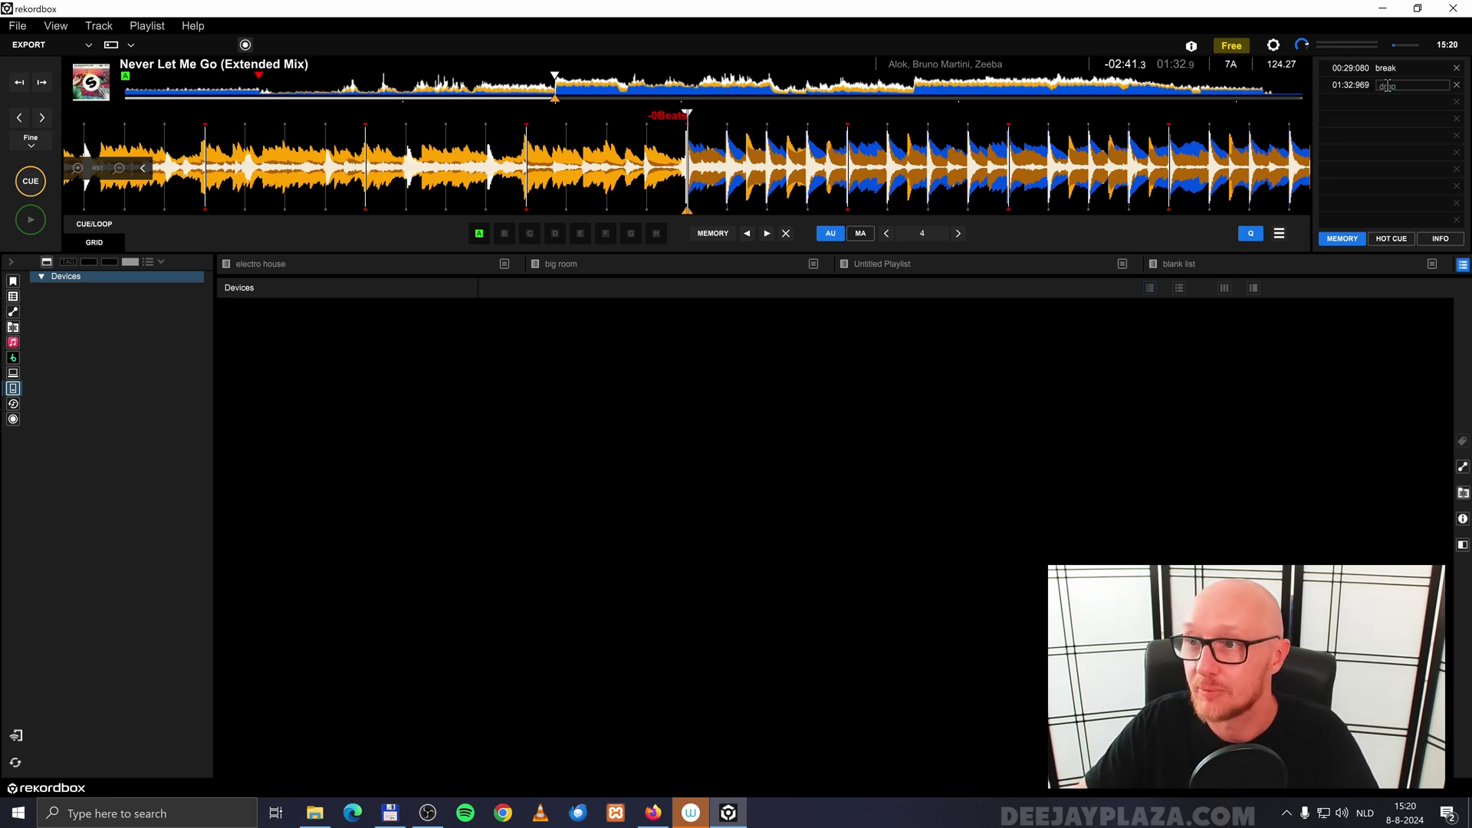
{"action": "key", "text": "Return"}
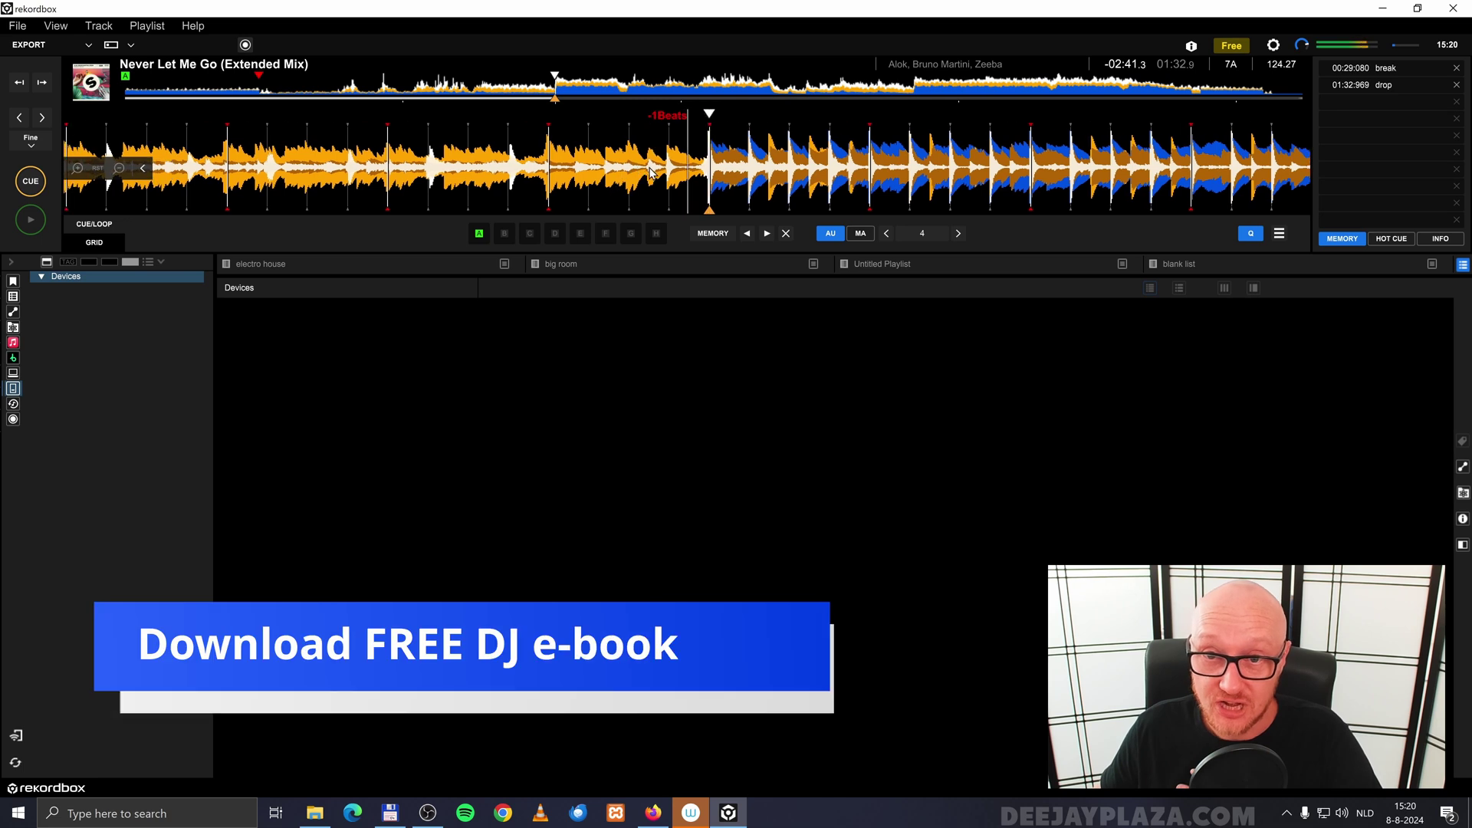
Step: Scrub through the waveform just before the drop and delete the memory cue named "drop"
{"action": "scroll", "coordinate": [691, 161], "scroll_direction": "up", "scroll_amount": 7}
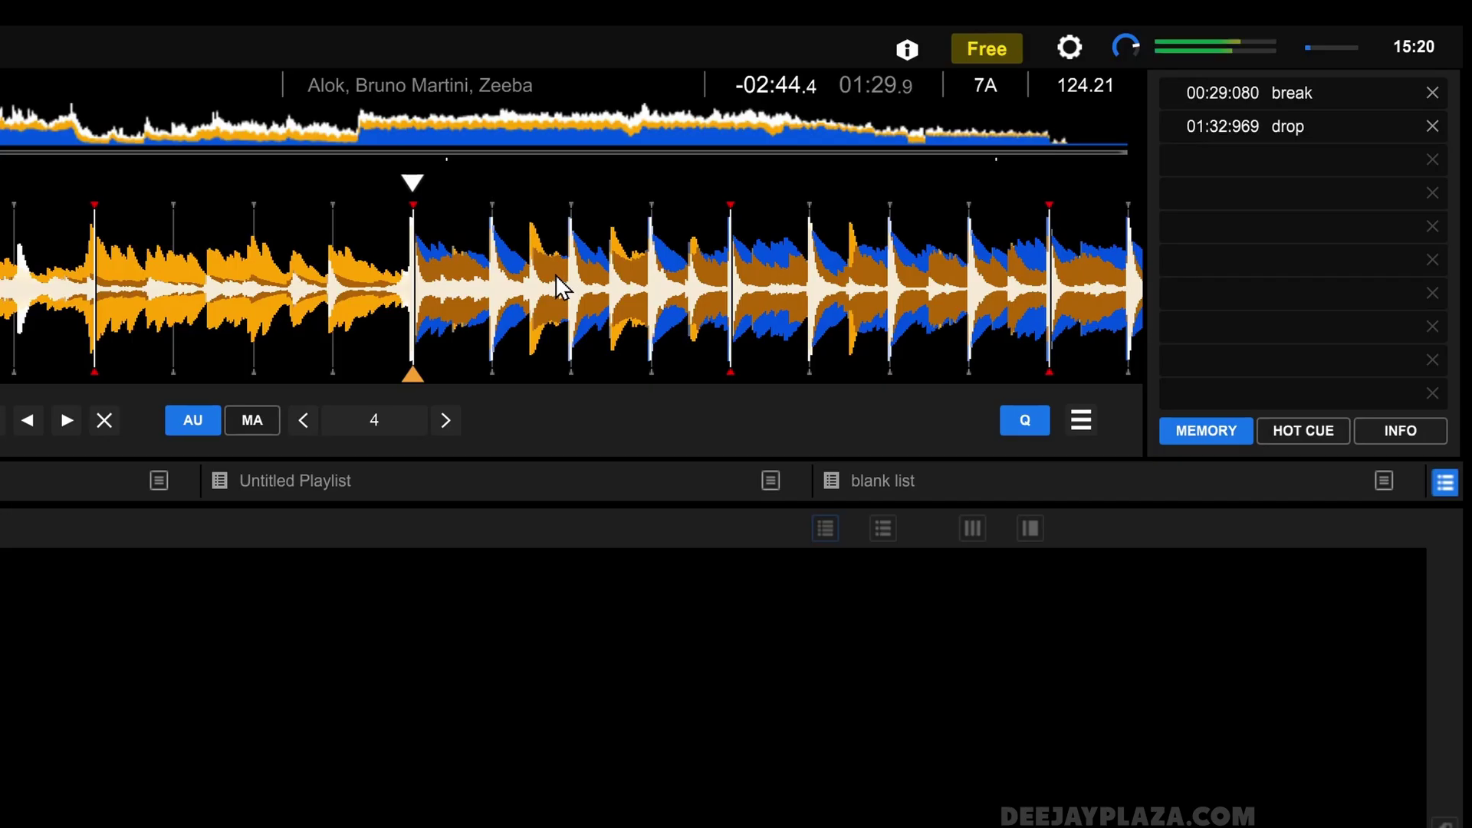
{"action": "left_click_drag", "start_coordinate": [1013, 160], "coordinate": [946, 169]}
{"action": "left_click_drag", "start_coordinate": [420, 292], "coordinate": [320, 271]}
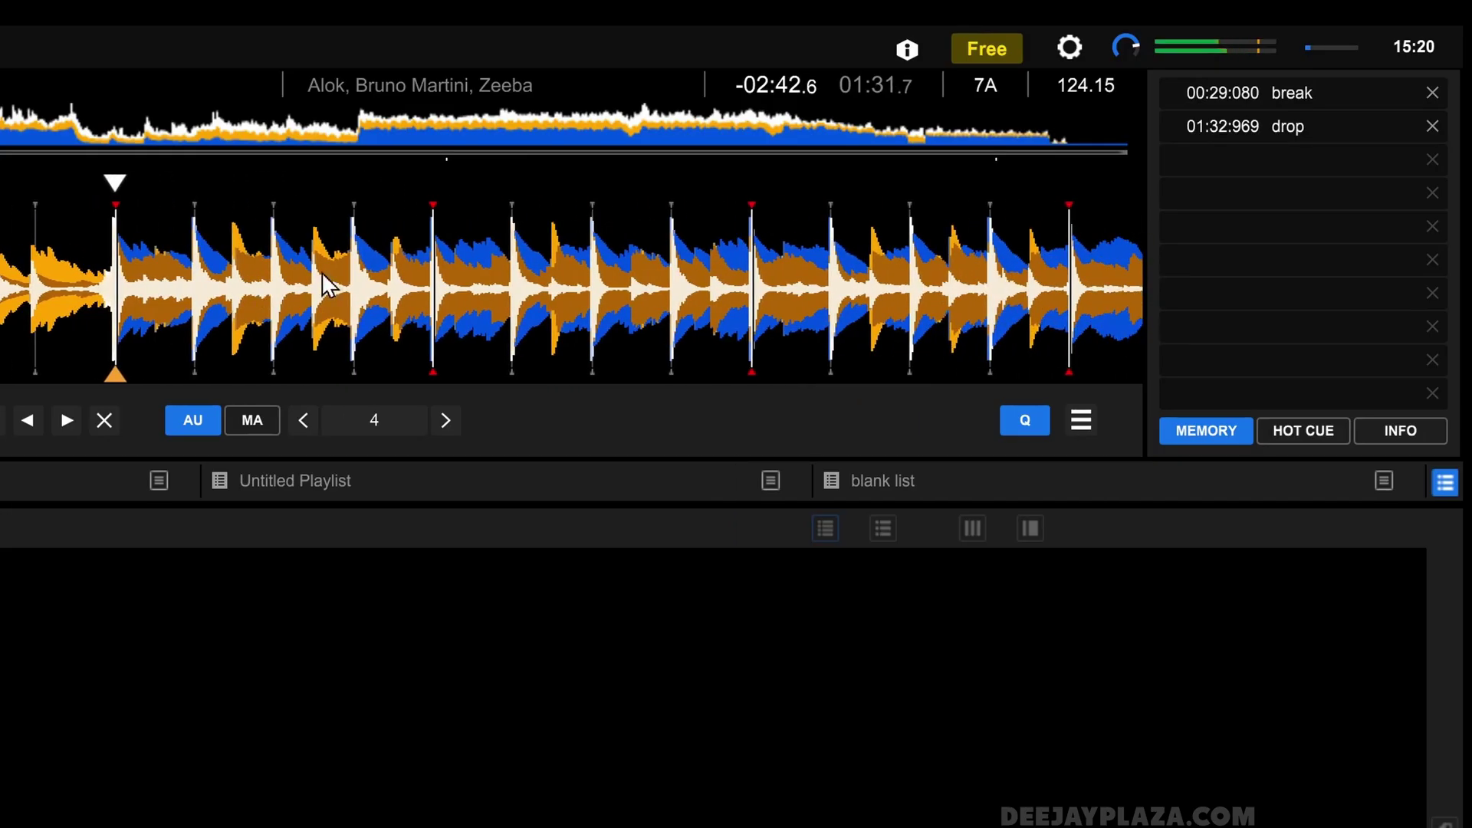
{"action": "left_click", "coordinate": [1431, 124]}
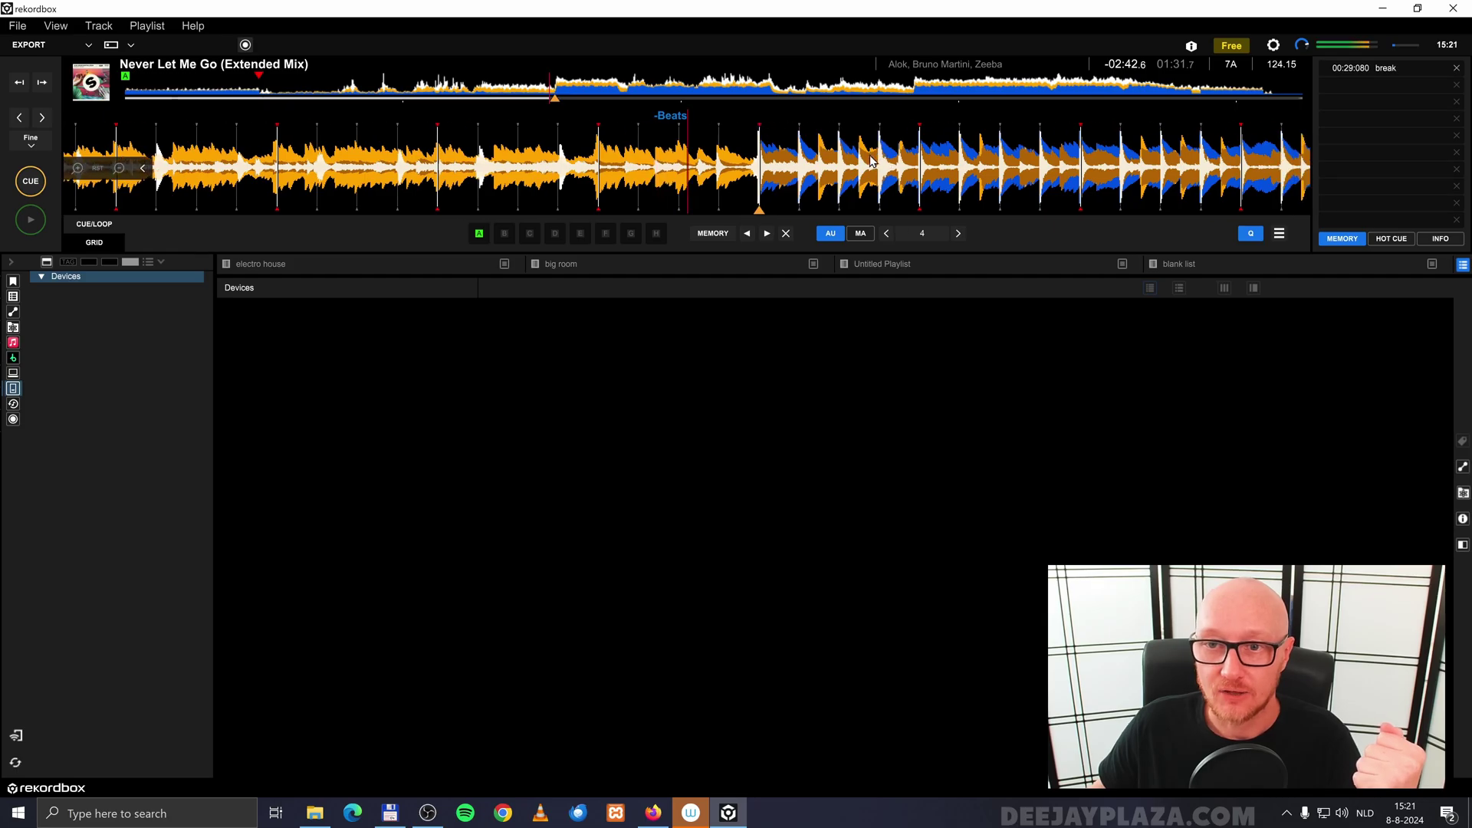
Step: Return to the cue point at the drop, delete the memory cue there, and store it again
{"action": "left_click", "coordinate": [28, 190]}
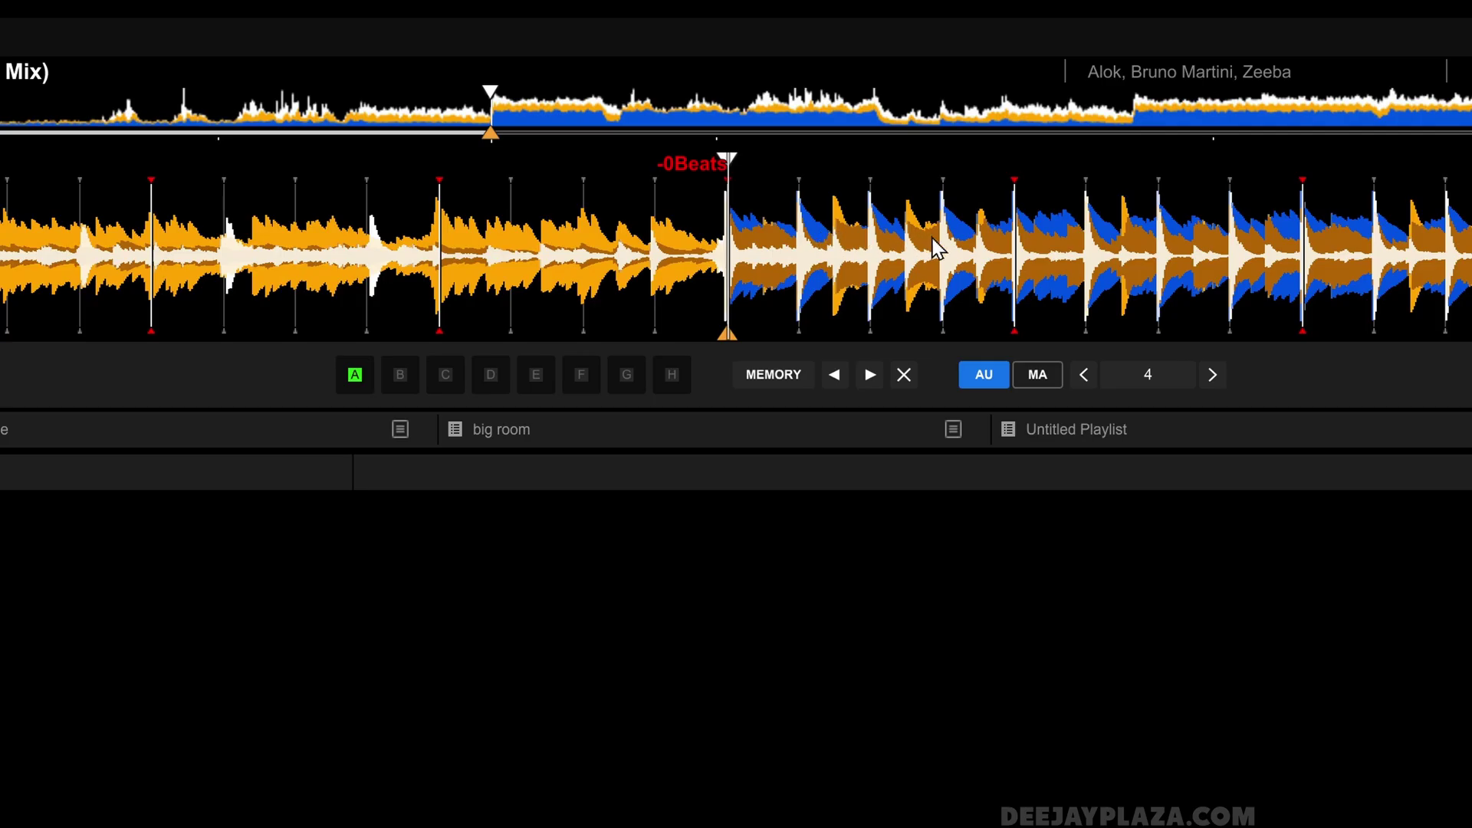
{"action": "left_click", "coordinate": [902, 375]}
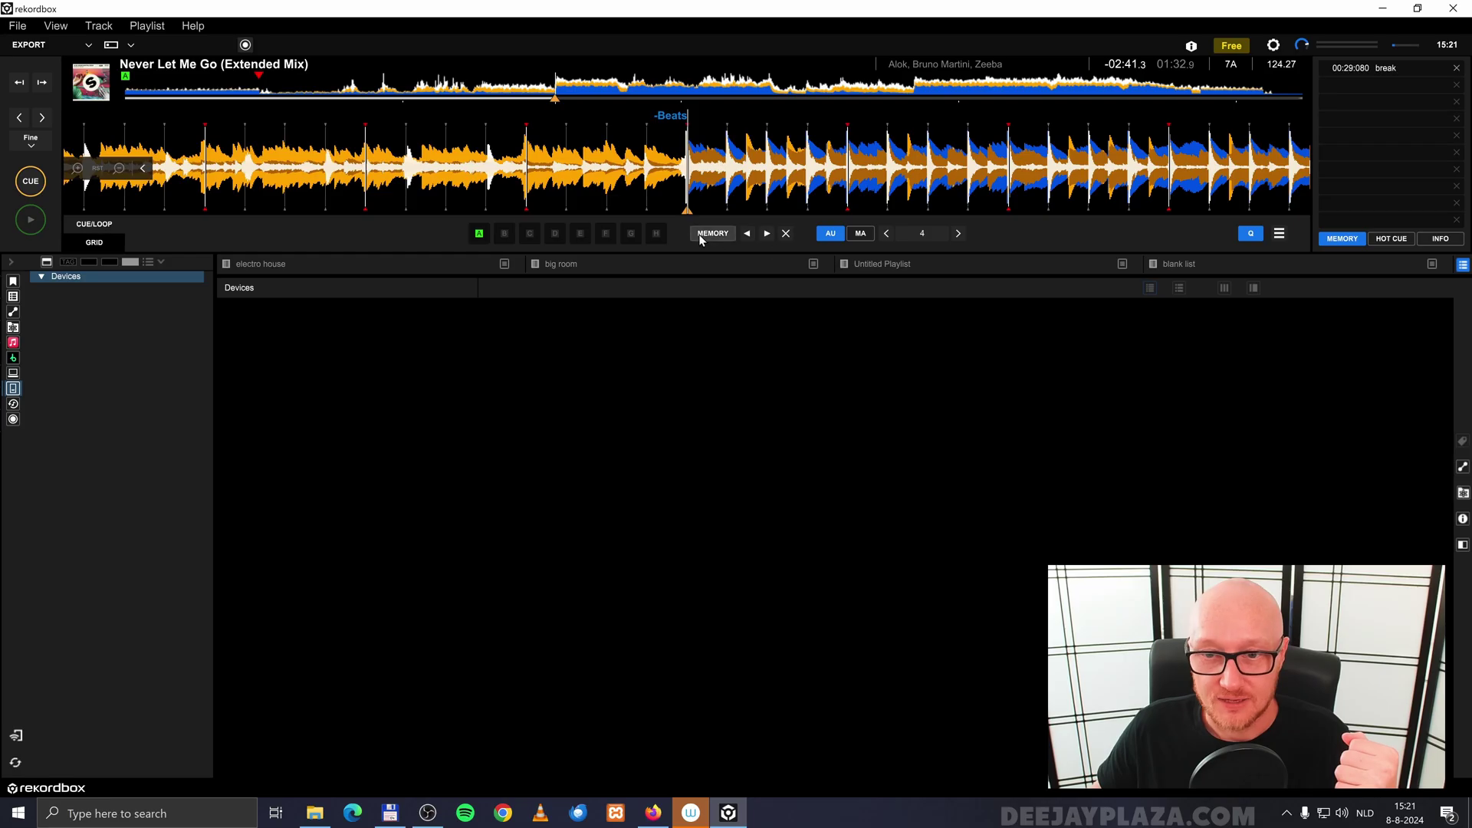
{"action": "left_click", "coordinate": [757, 382]}
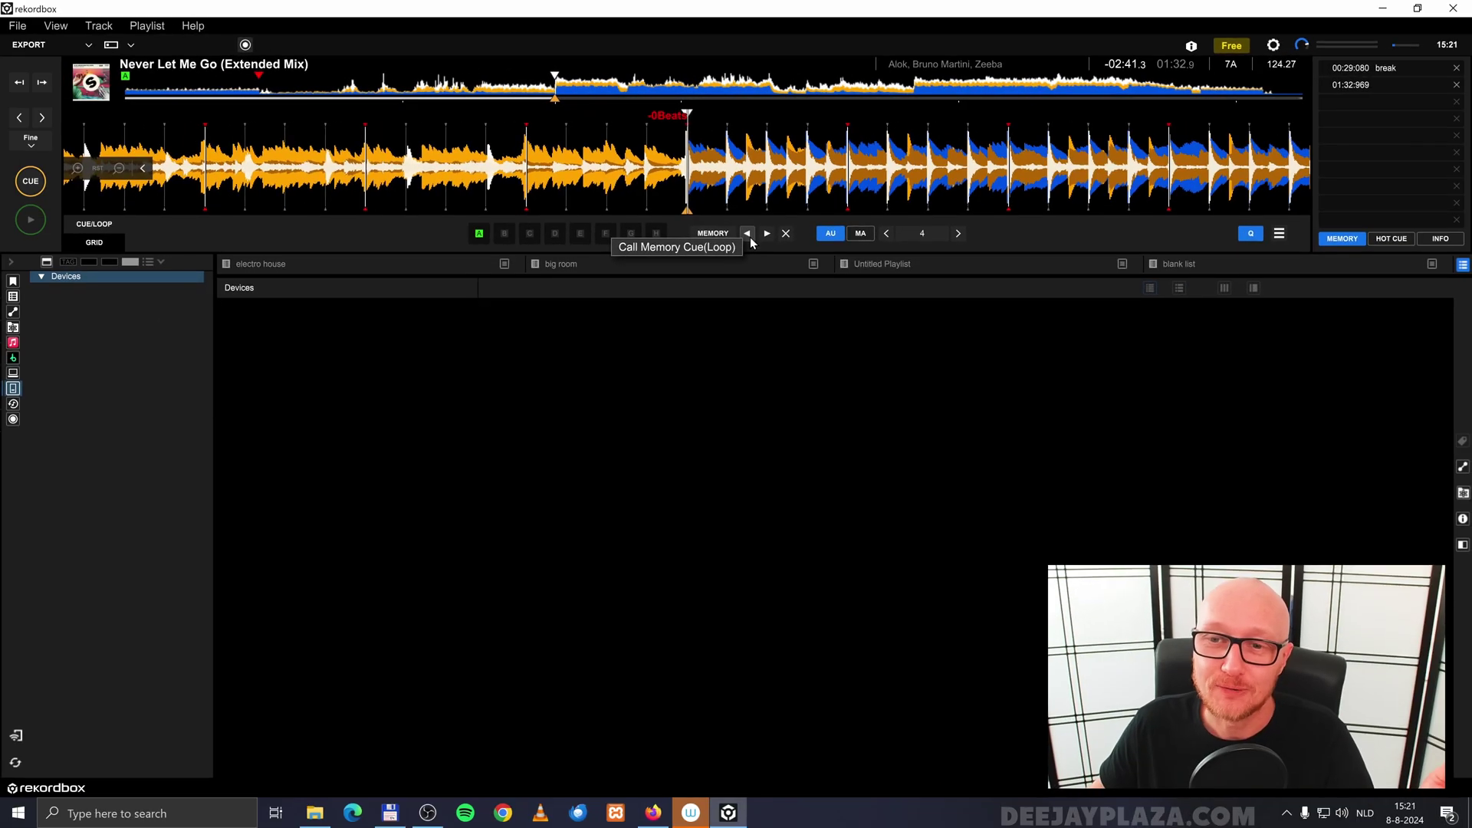
Step: Recall the previous memory cue, return to the one at the drop, and start a 4-beat auto loop there
{"action": "left_click", "coordinate": [750, 237]}
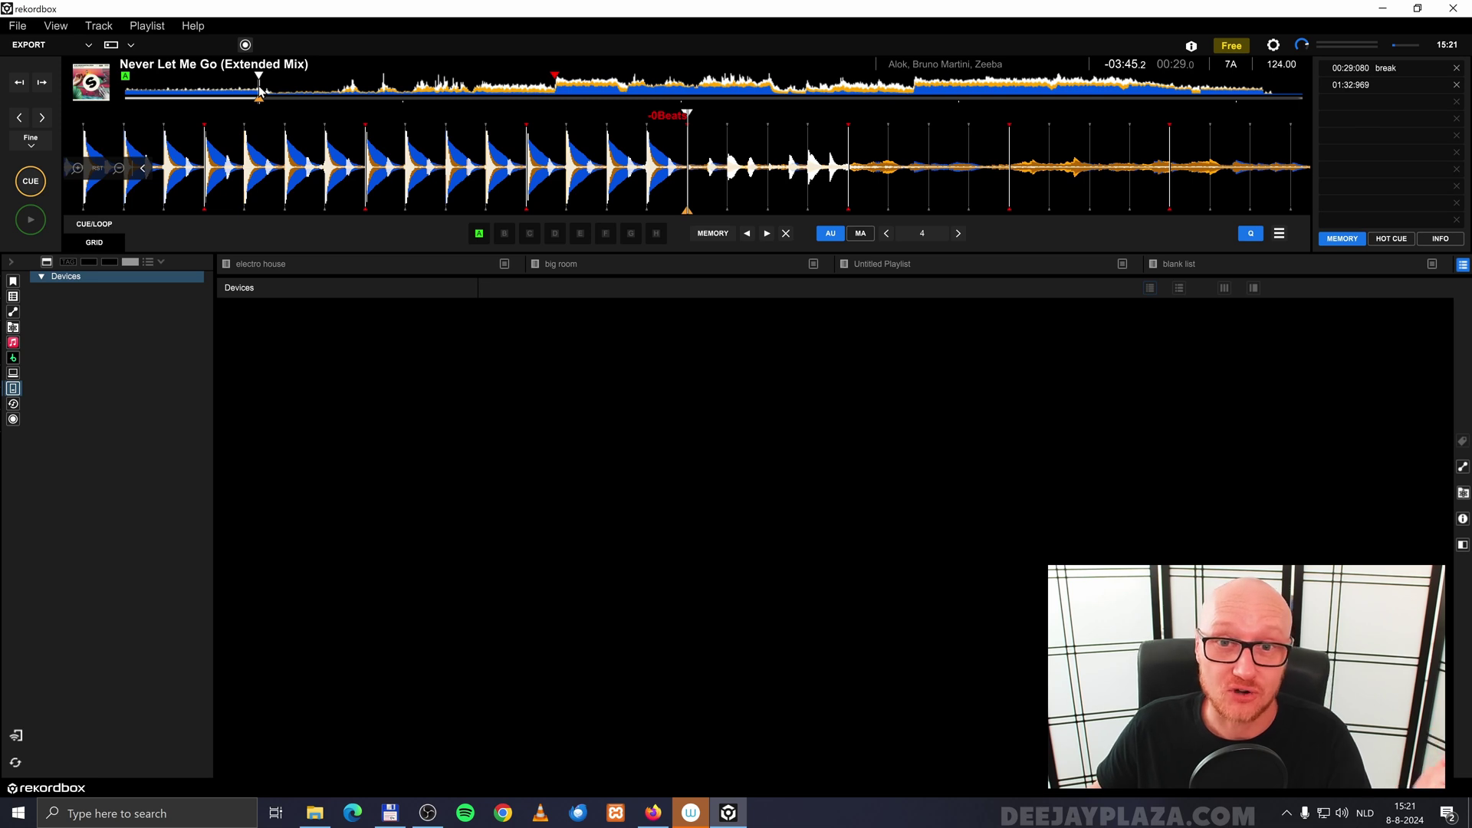
{"action": "left_click", "coordinate": [767, 235]}
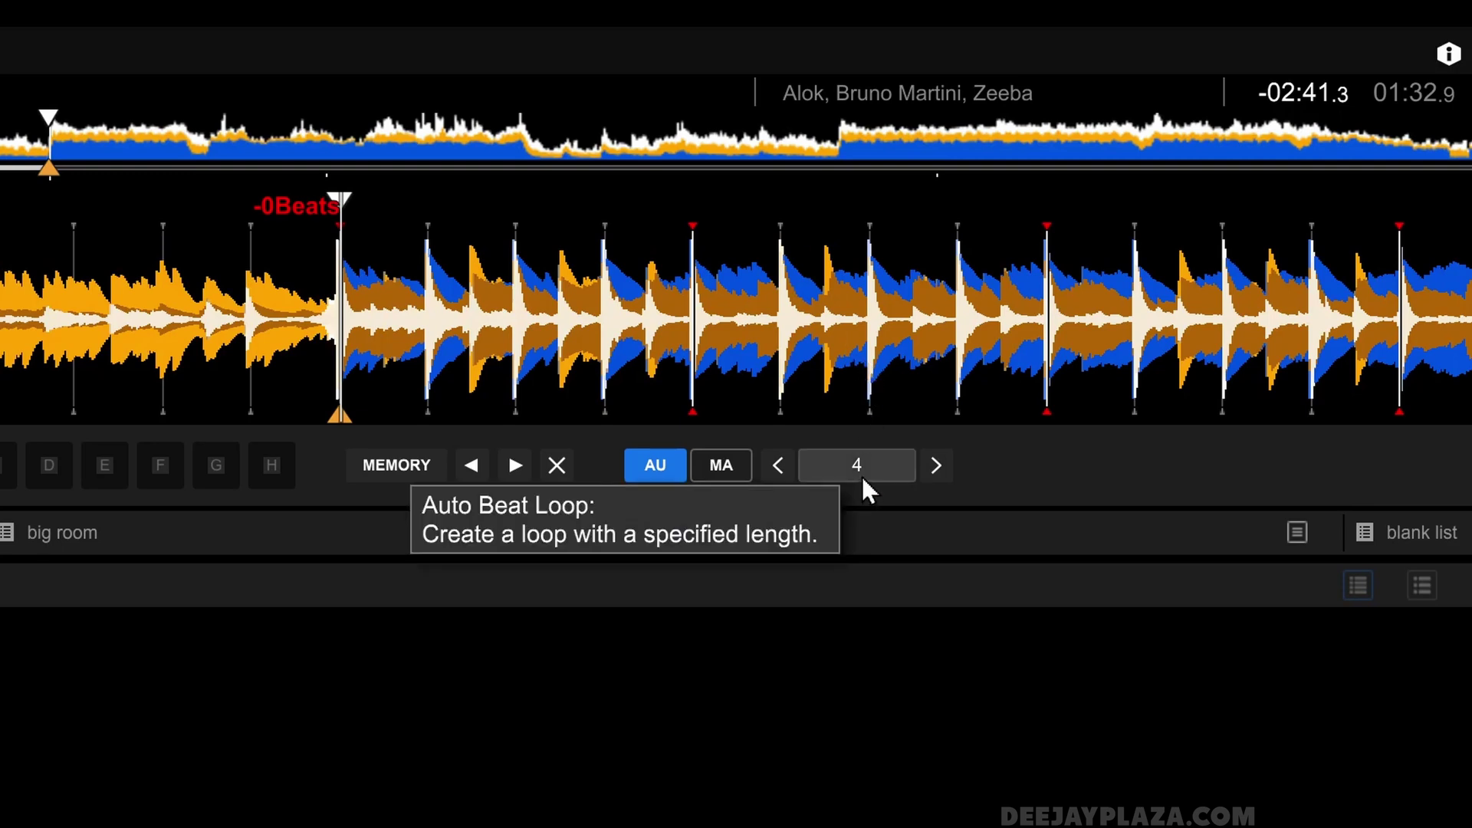
{"action": "left_click", "coordinate": [862, 471]}
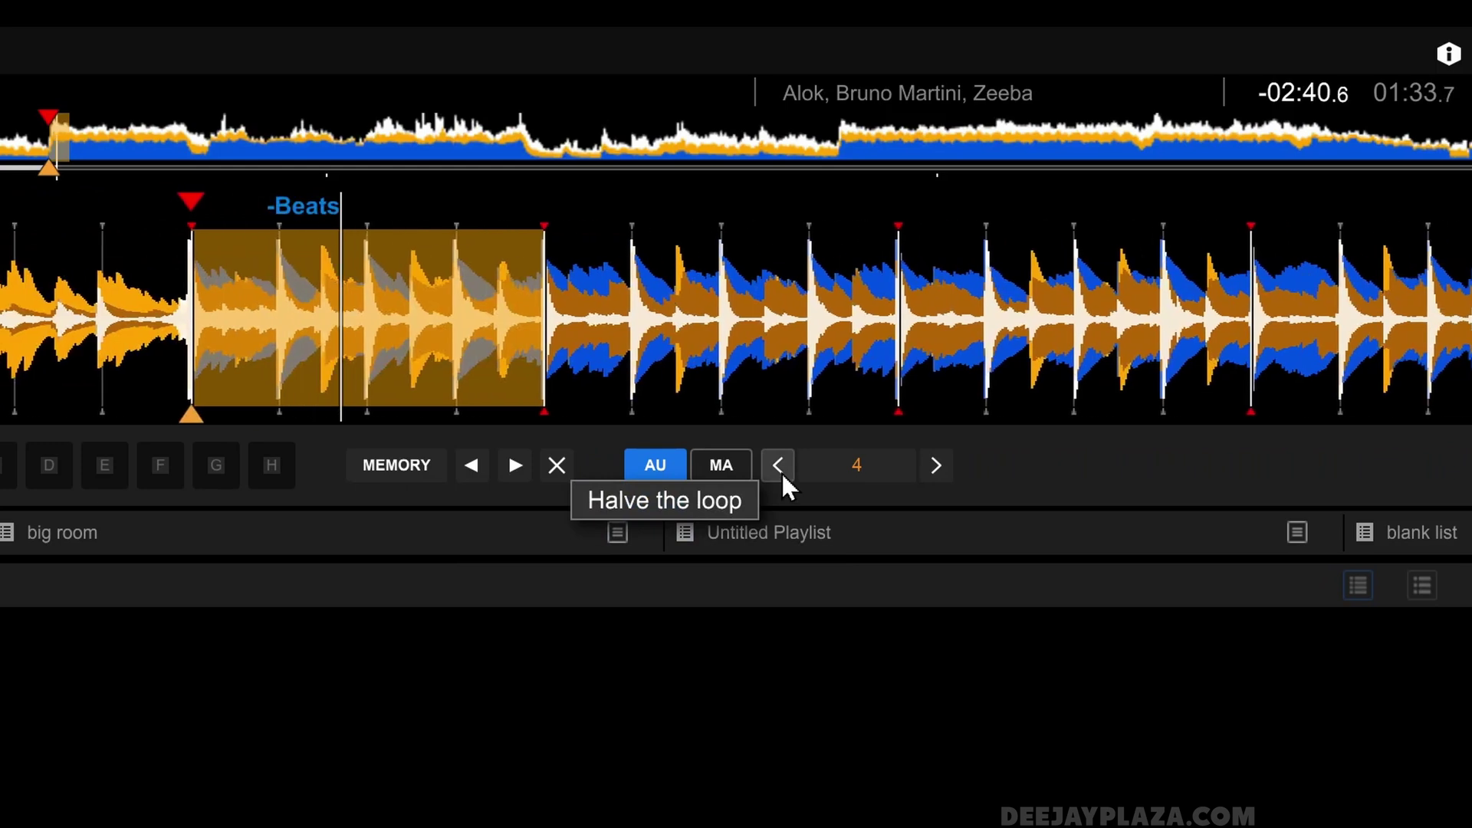
Step: Halve the active loop down to 1/4 beat and double it back up to 4 beats
{"action": "left_click", "coordinate": [779, 467]}
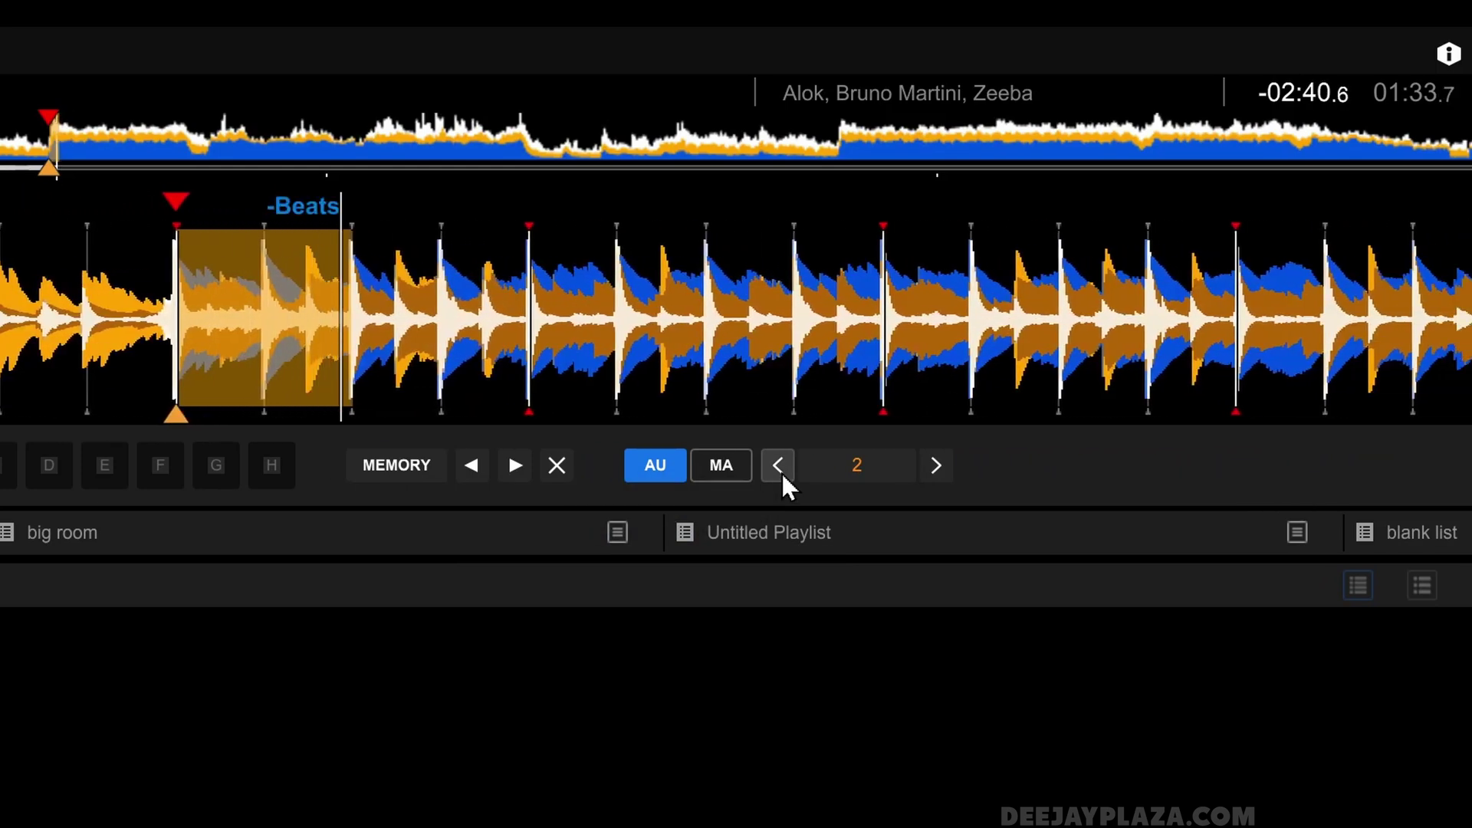
{"action": "left_click", "coordinate": [779, 467]}
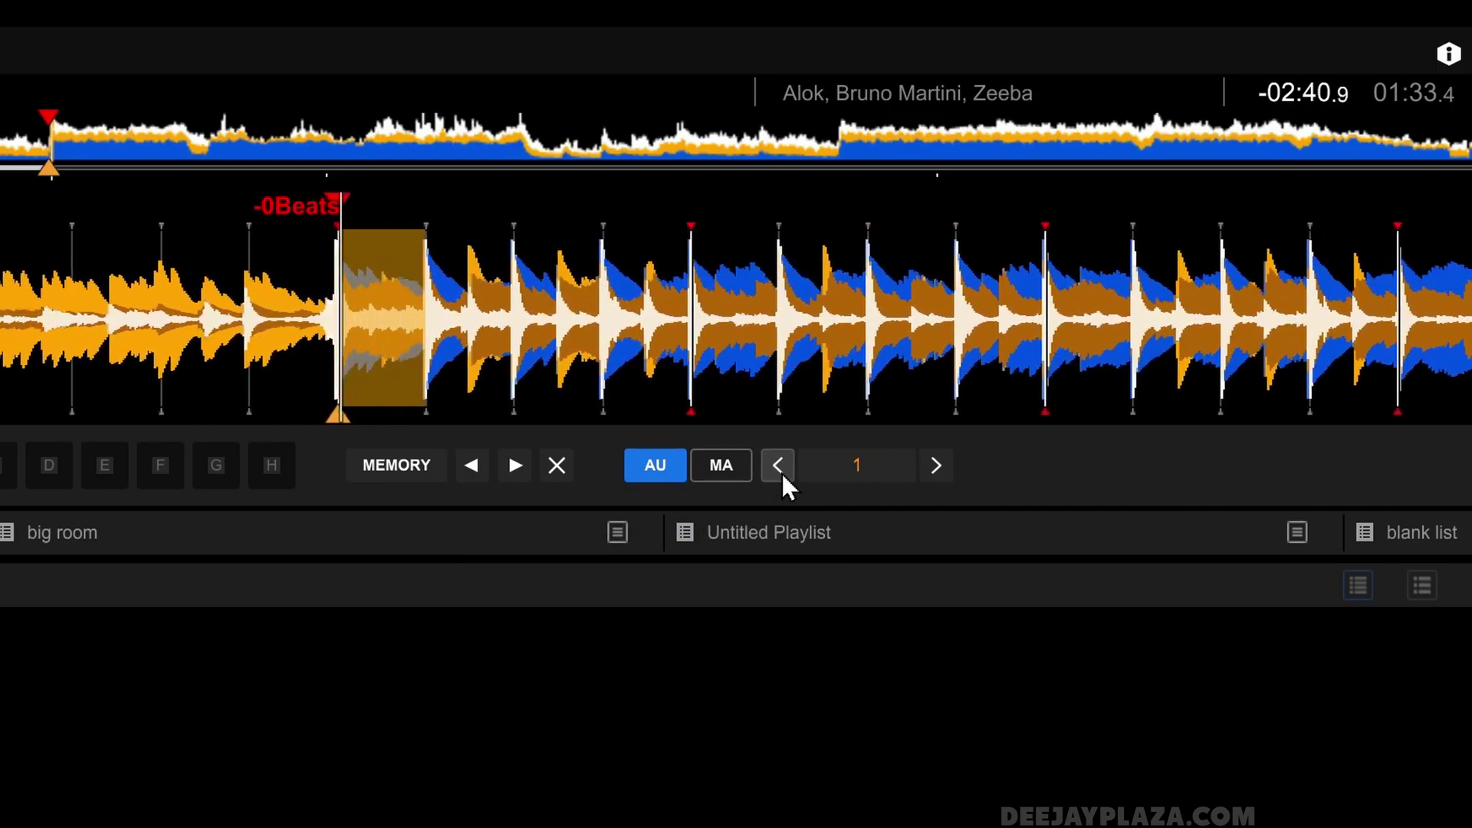
{"action": "left_click", "coordinate": [781, 472]}
{"action": "left_click", "coordinate": [781, 471]}
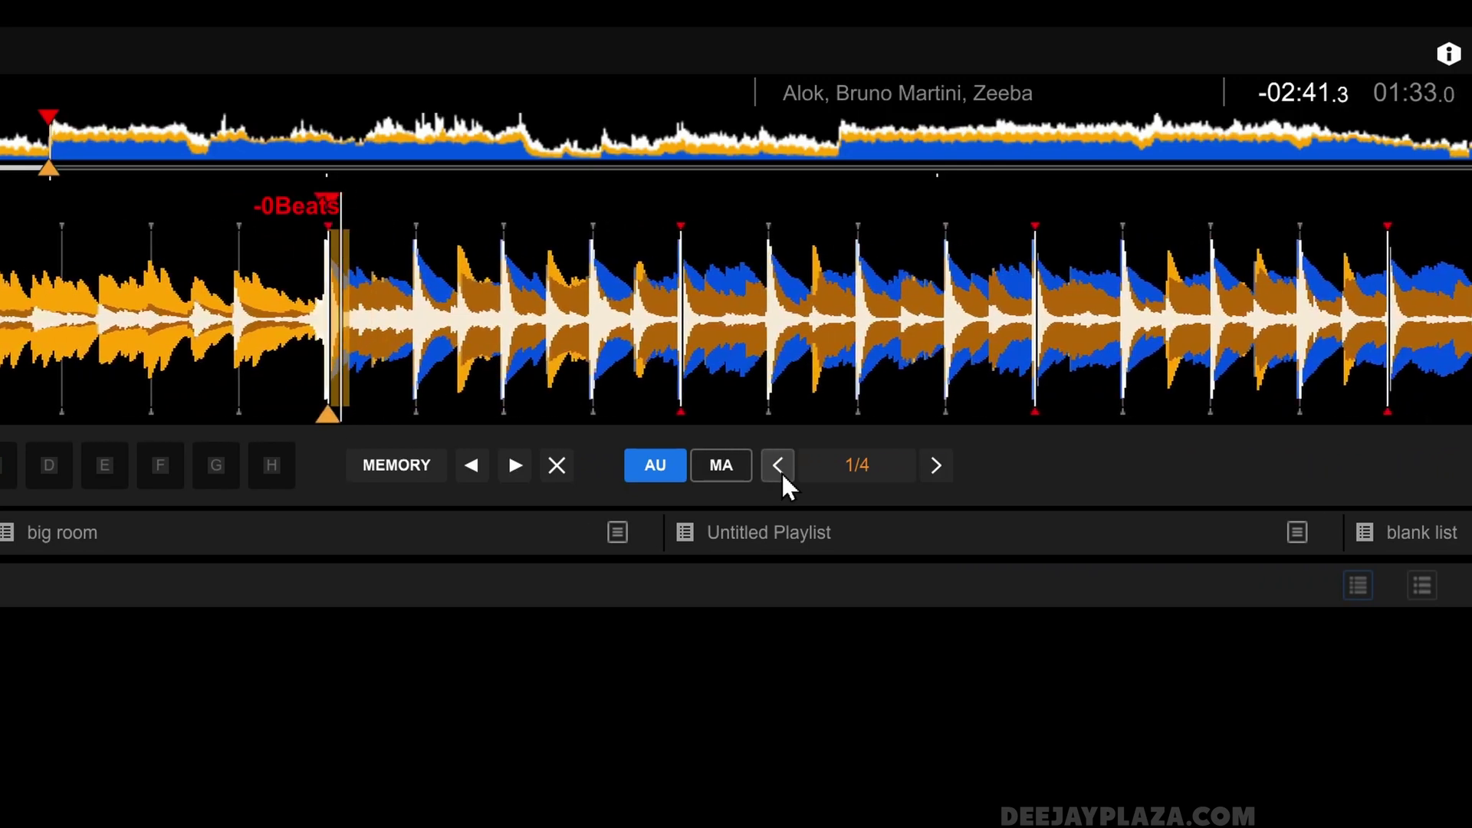
{"action": "left_click", "coordinate": [944, 472]}
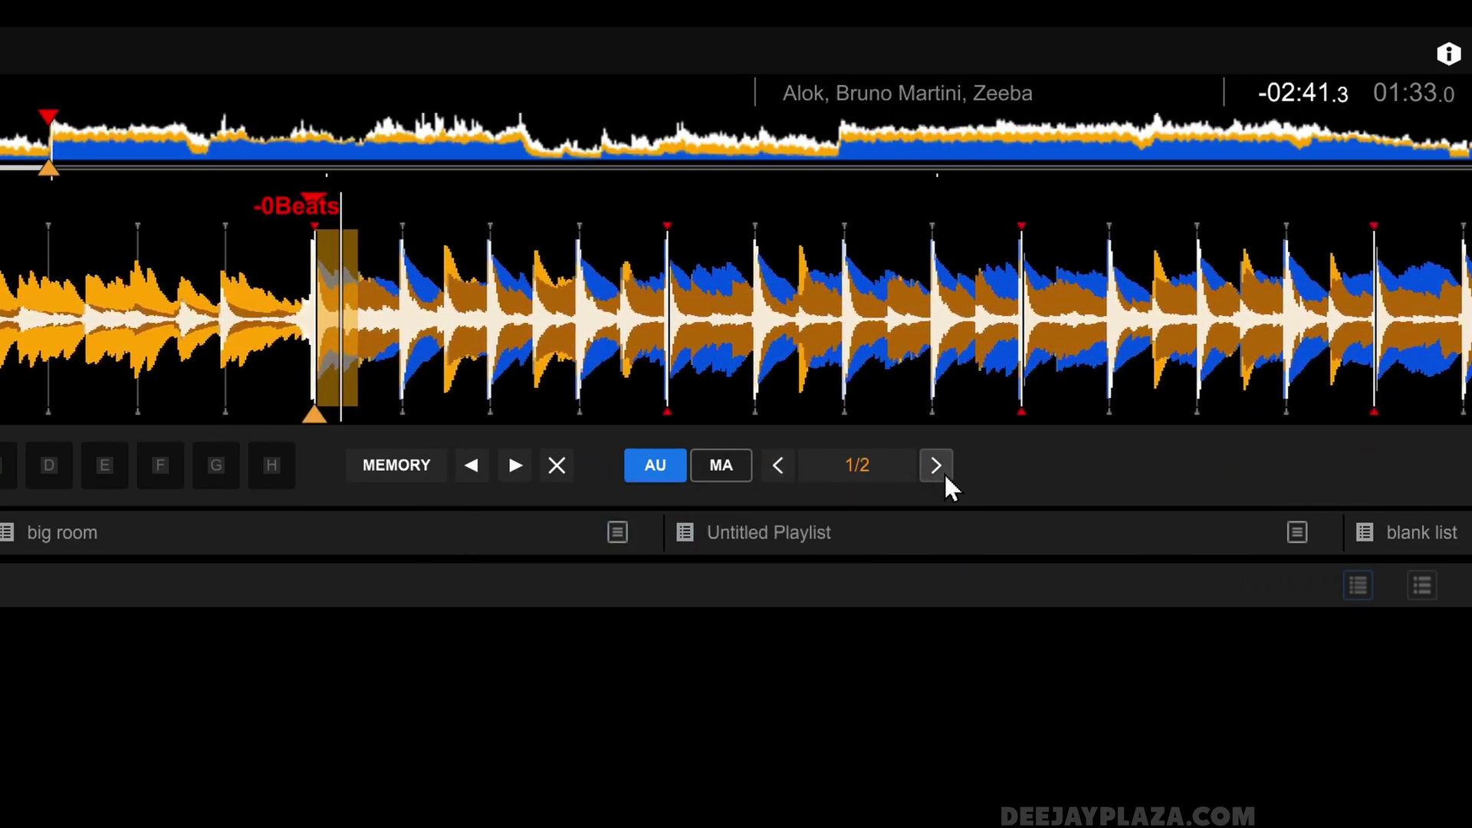
{"action": "left_click", "coordinate": [945, 473]}
{"action": "left_click", "coordinate": [944, 472]}
{"action": "left_click", "coordinate": [944, 472]}
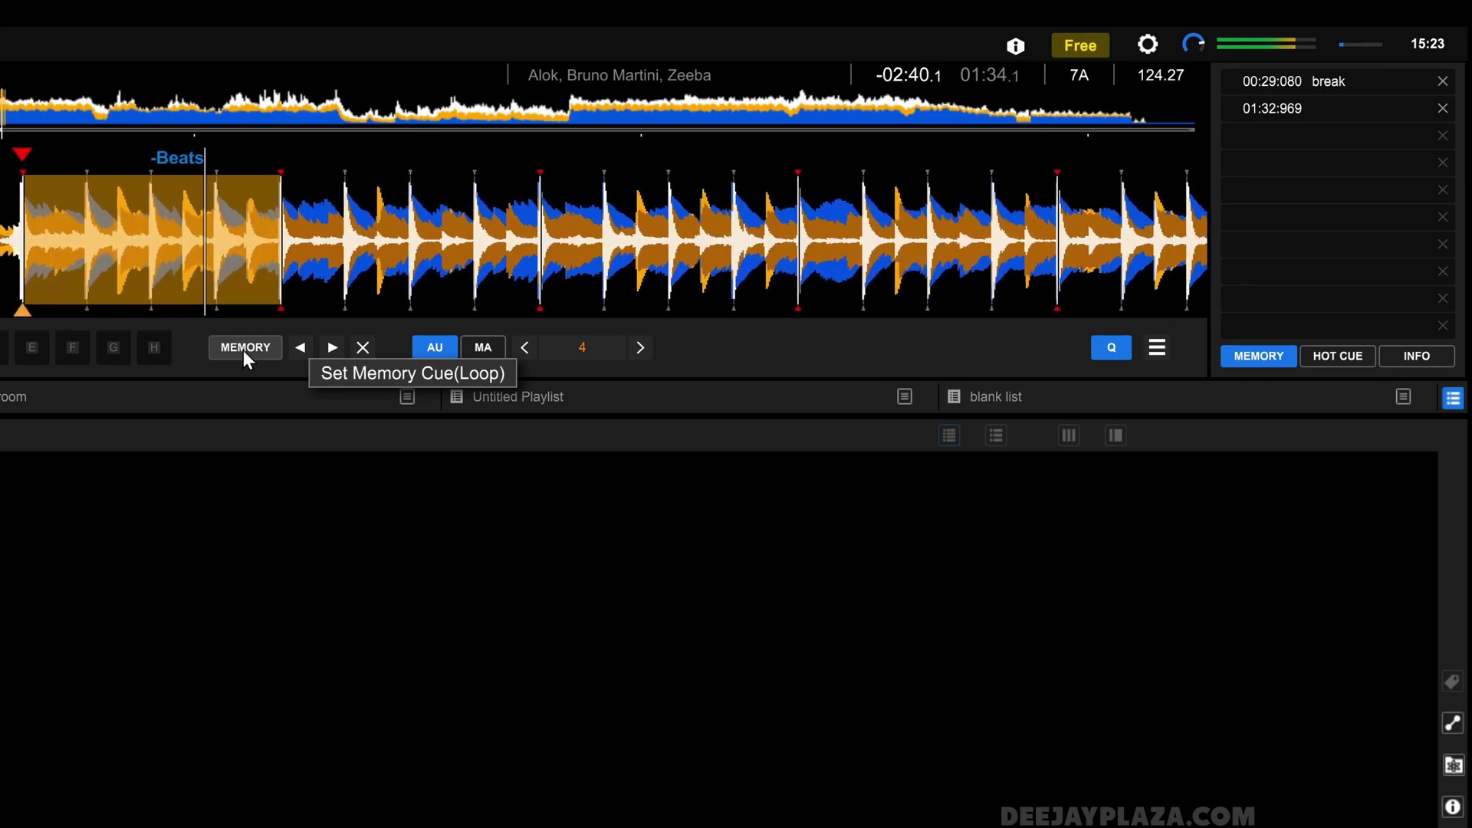
Step: Store the active 4-beat loop at the drop as a memory loop and name it "looopie"
{"action": "left_click", "coordinate": [242, 351]}
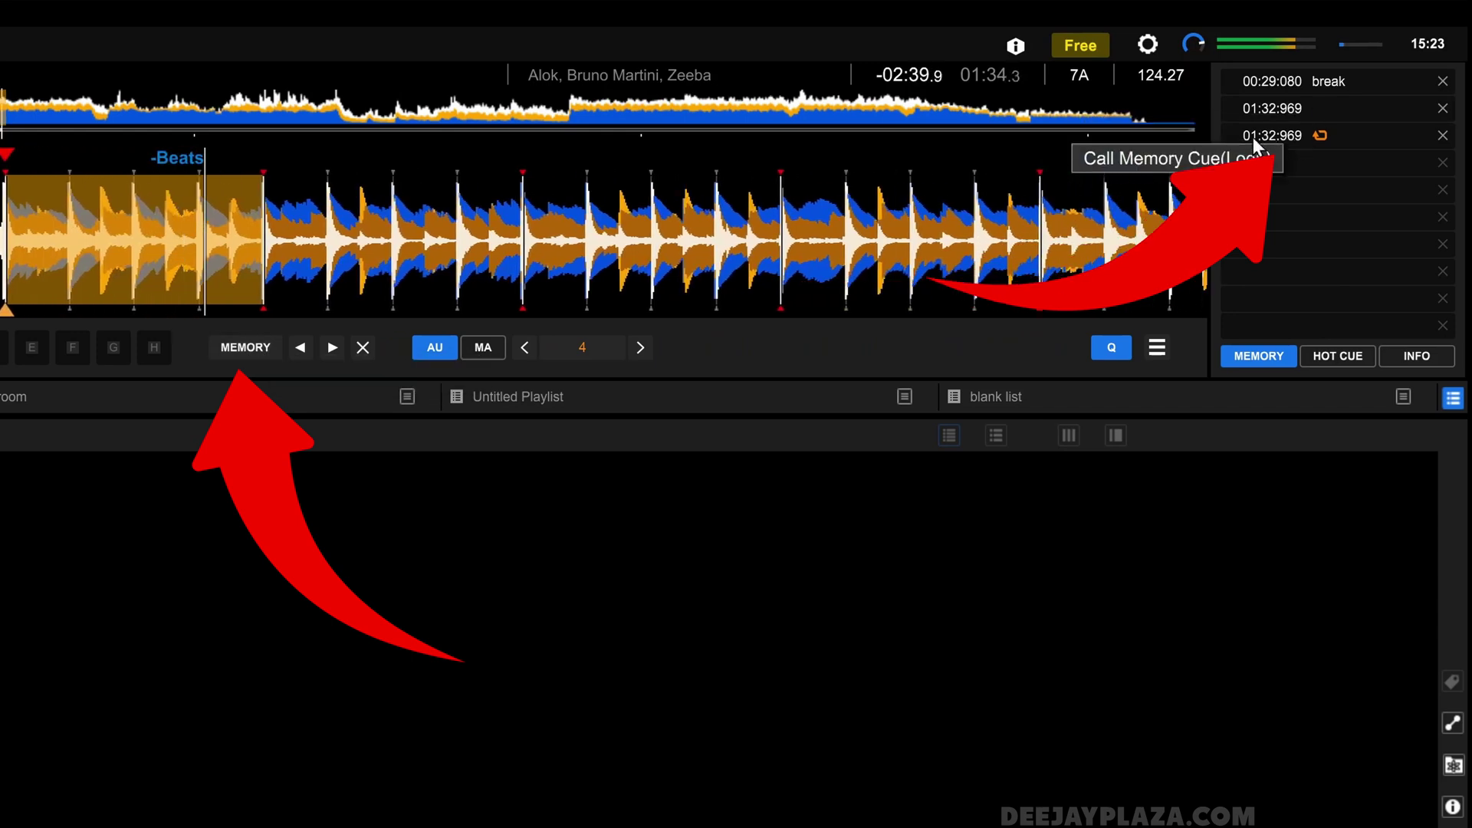
{"action": "left_click", "coordinate": [1353, 136]}
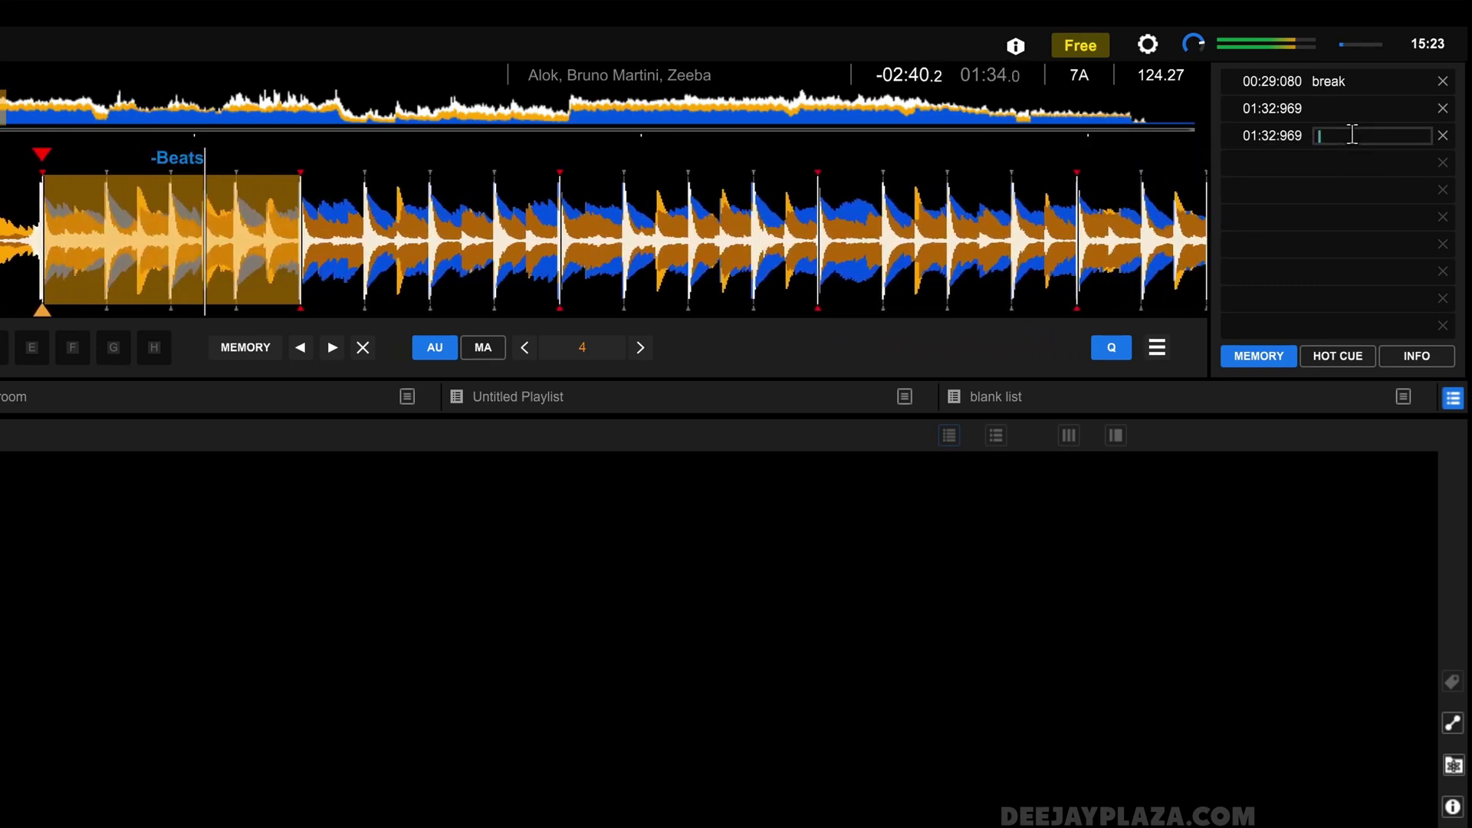
{"action": "type", "text": "looon"}
{"action": "type", "text": "ie"}
{"action": "key", "text": "Return"}
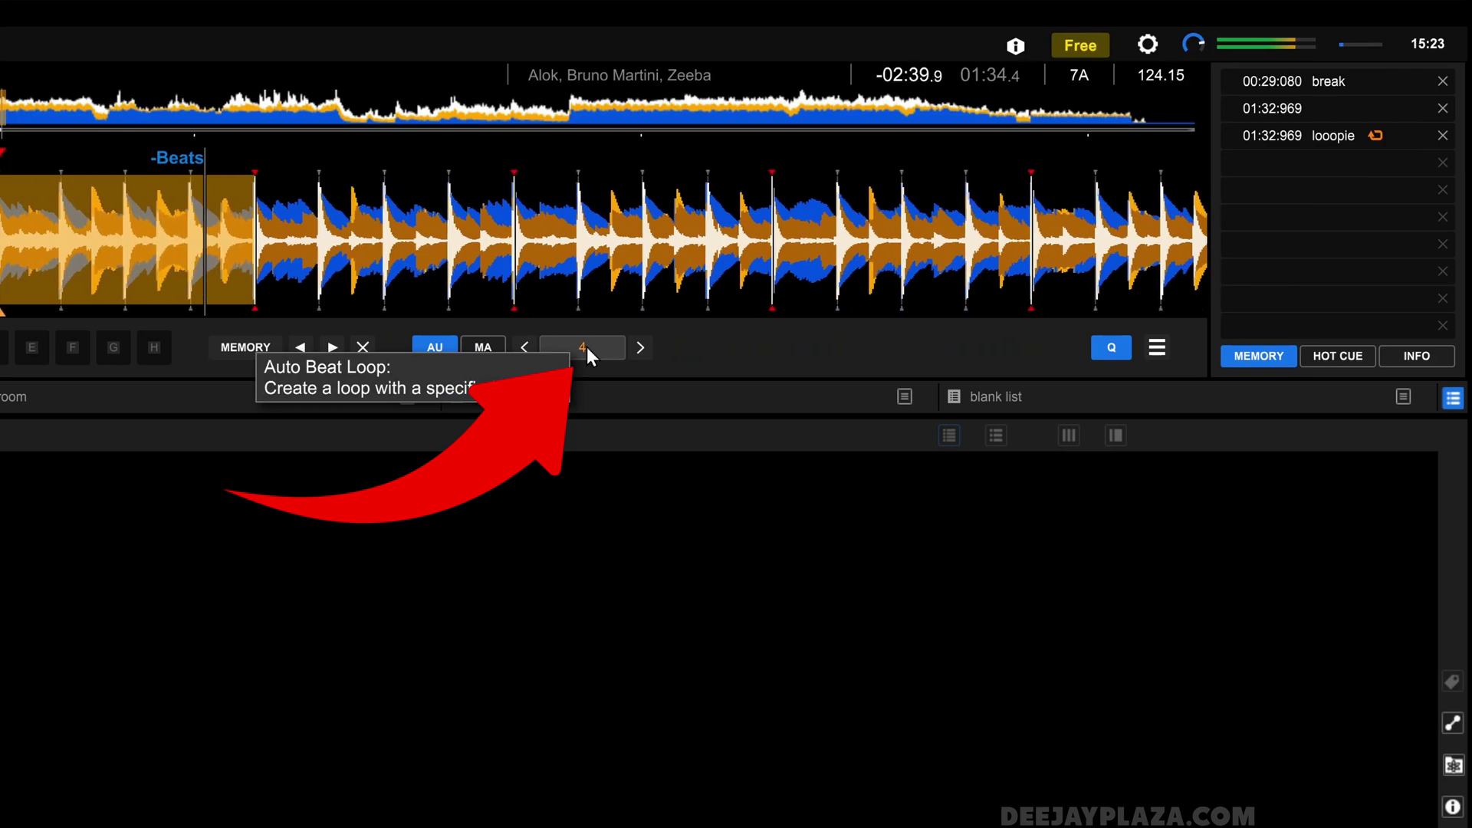
Step: Exit the 4-beat loop, set the "looopie" memory loop as an active loop, and play the track into it
{"action": "left_click", "coordinate": [591, 351]}
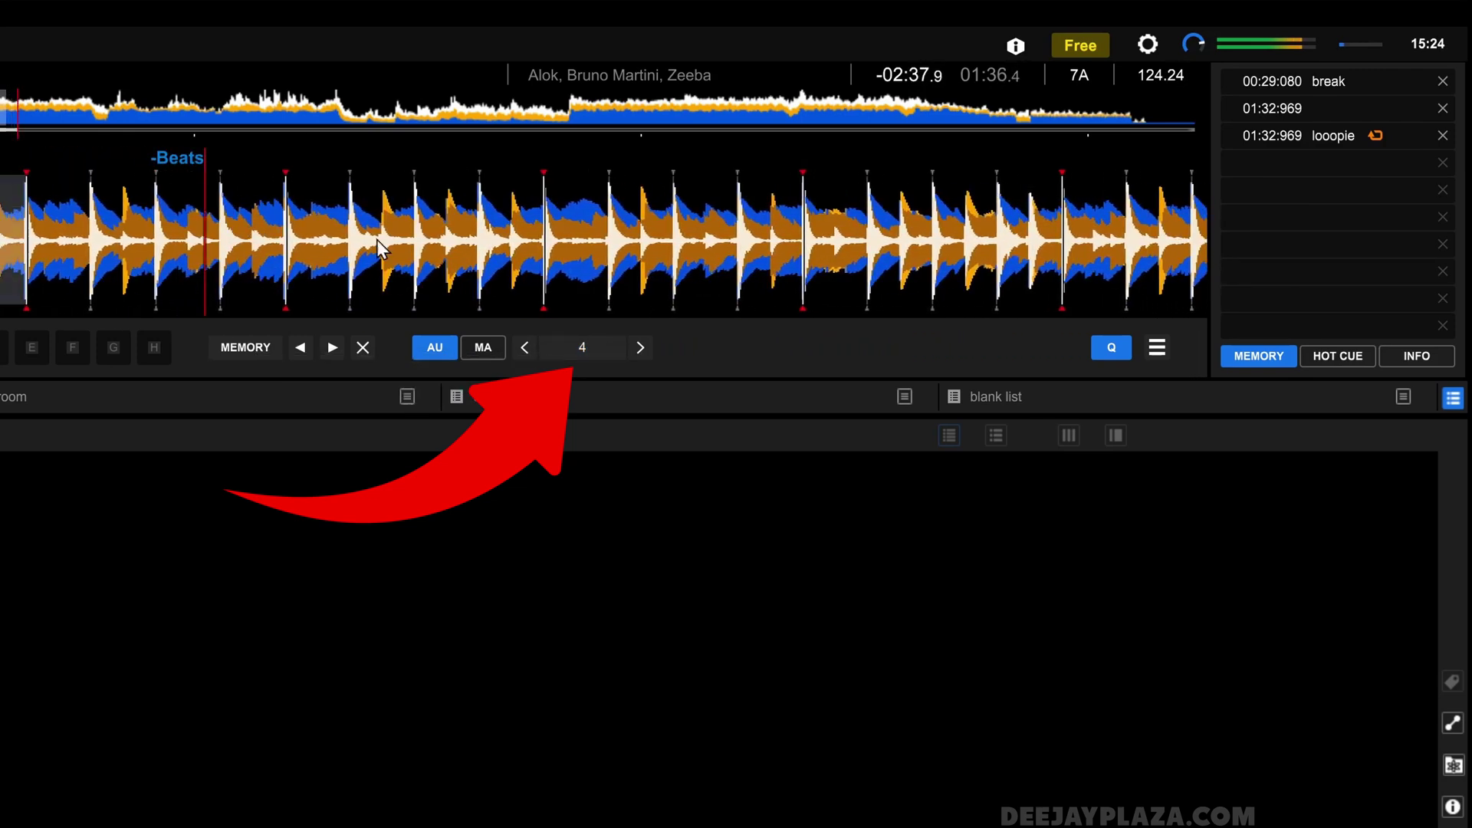
{"action": "left_click_drag", "start_coordinate": [376, 239], "coordinate": [1200, 284]}
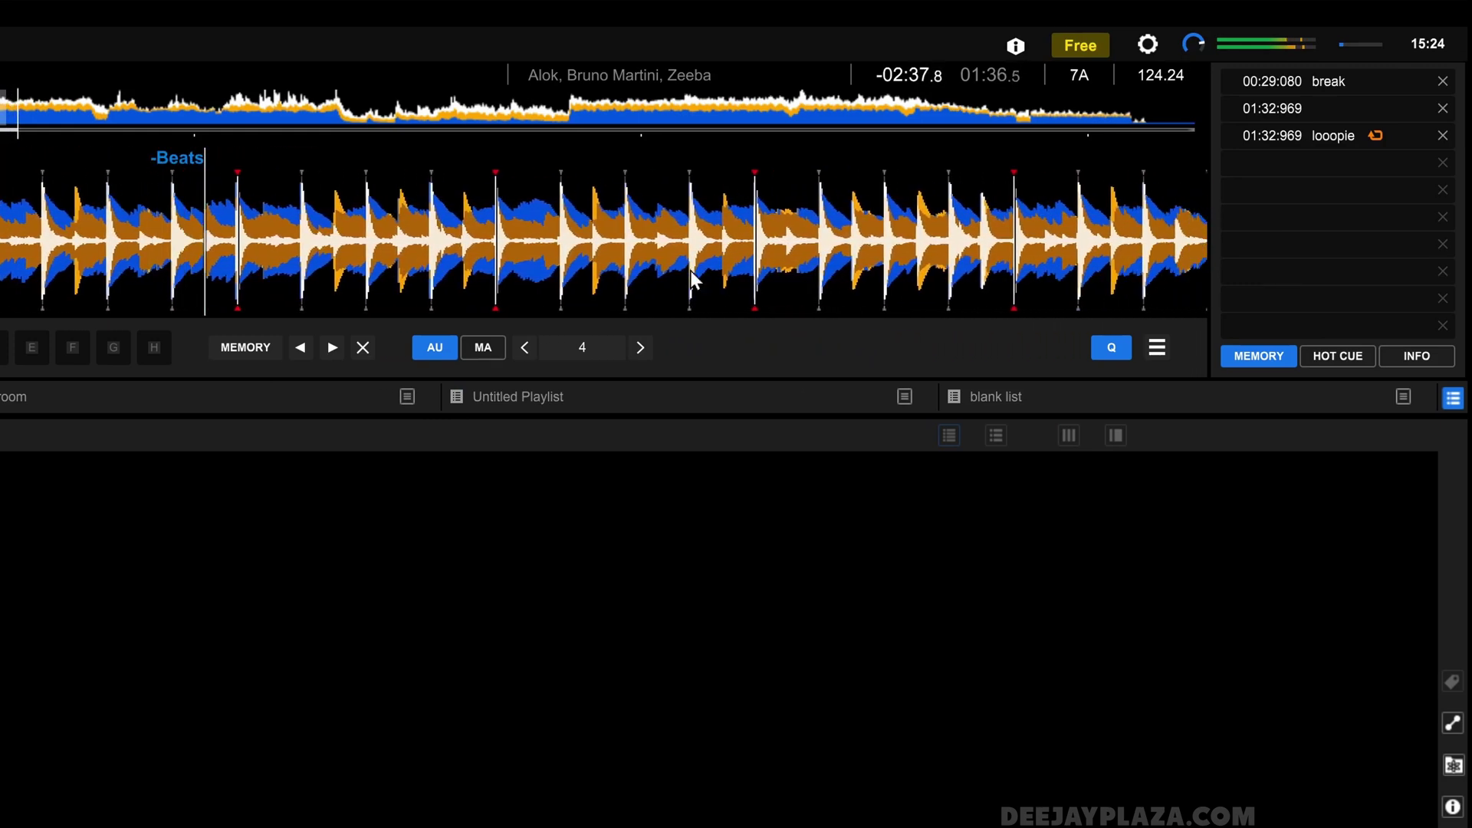
{"action": "left_click_drag", "start_coordinate": [597, 288], "coordinate": [1012, 249]}
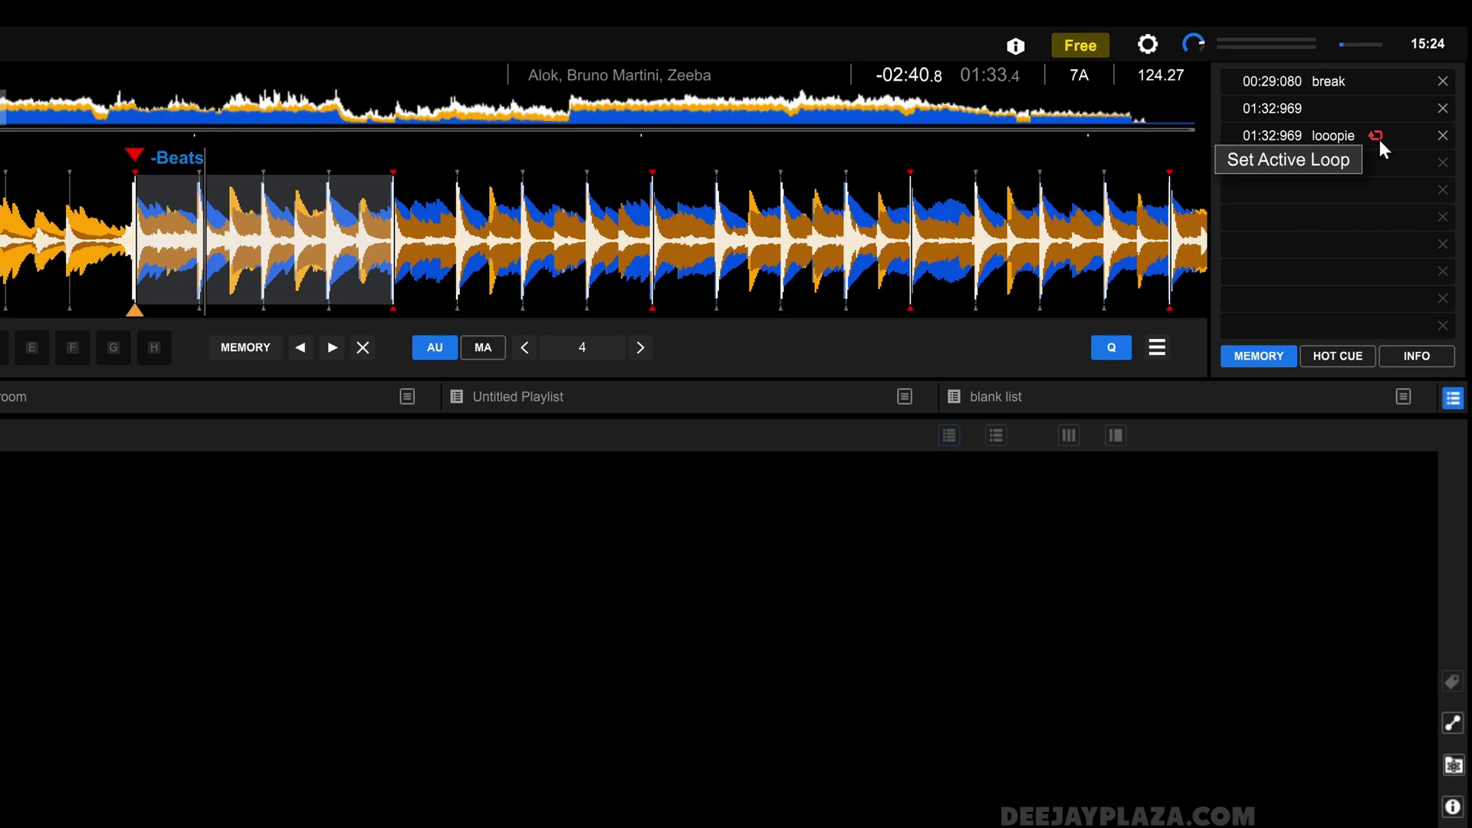
{"action": "left_click_drag", "start_coordinate": [575, 251], "coordinate": [1006, 245]}
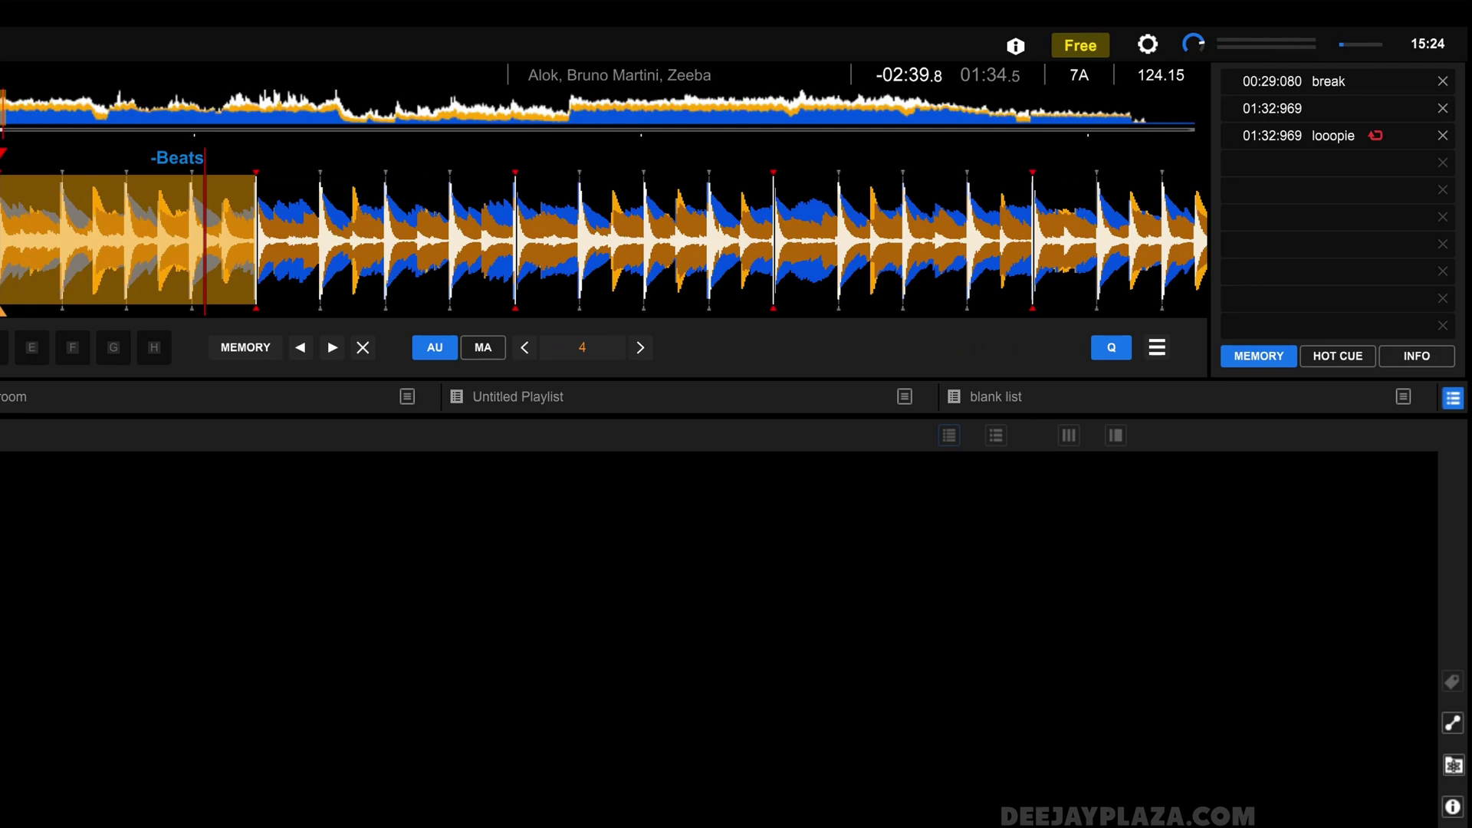
Step: Set Active Loop Playback to Off for the loaded track
{"action": "left_click", "coordinate": [1157, 349]}
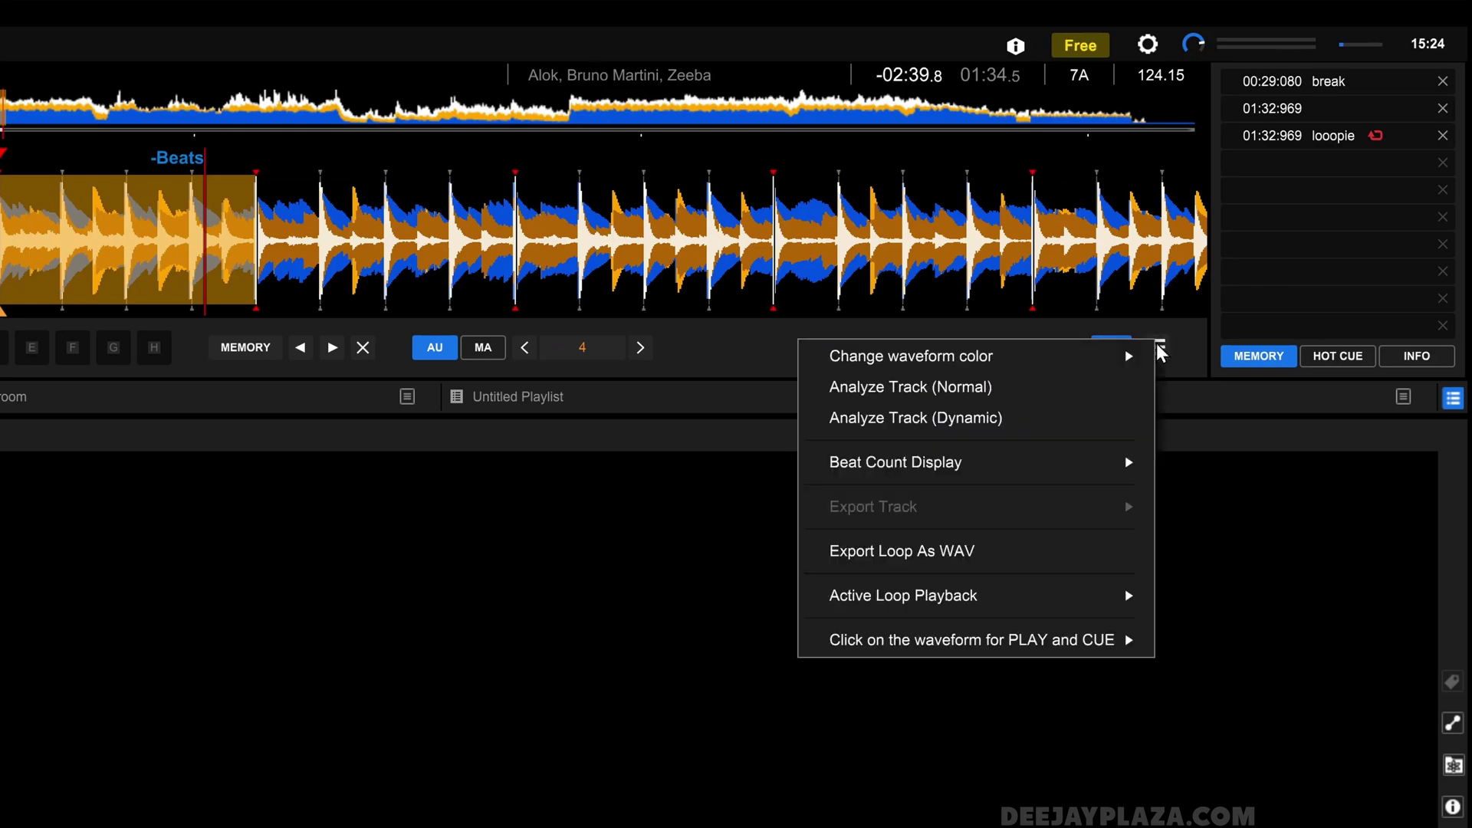
{"action": "mouse_move", "coordinate": [1154, 355]}
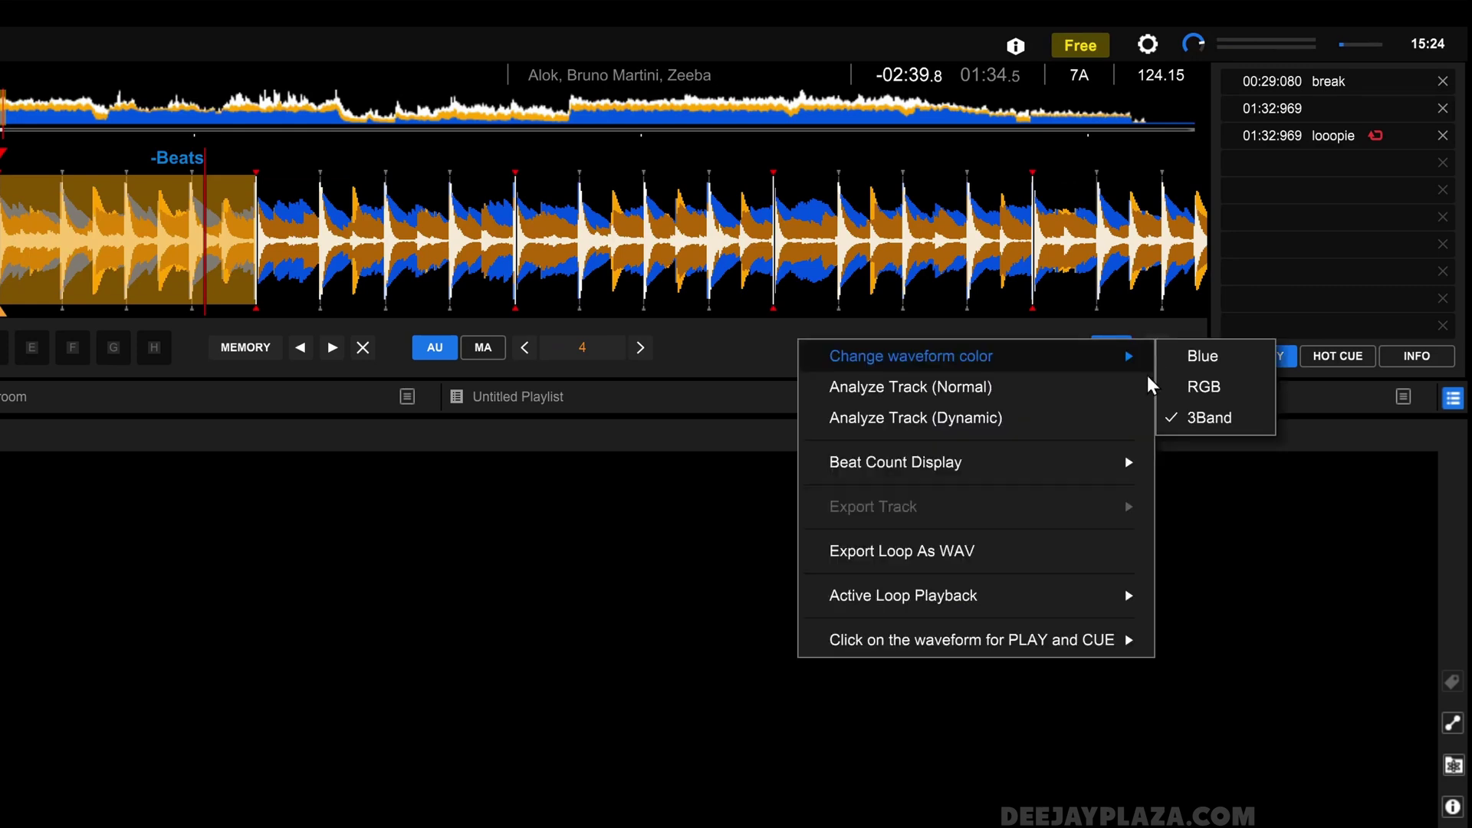
{"action": "mouse_move", "coordinate": [1051, 604]}
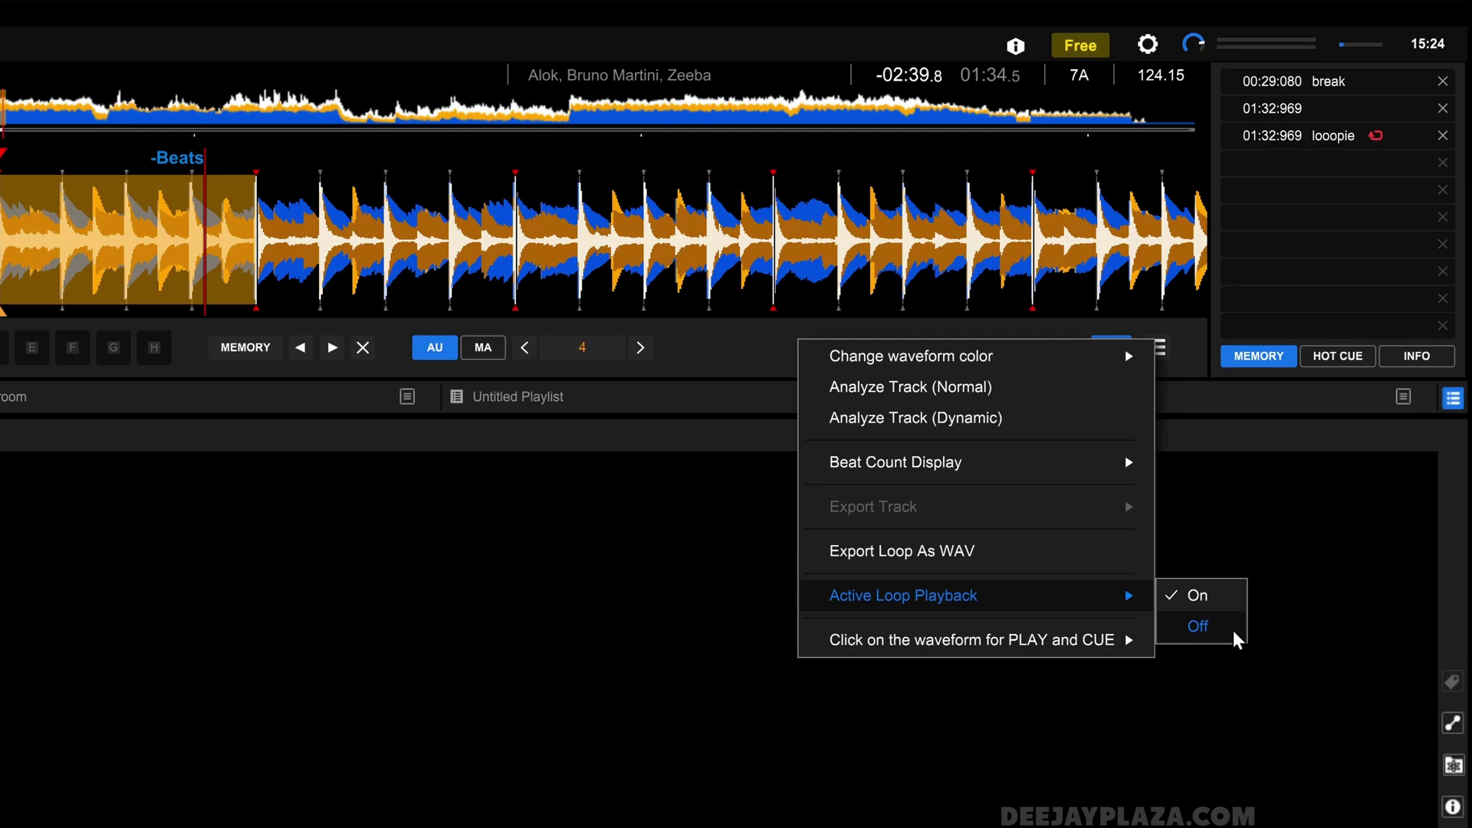
{"action": "left_click", "coordinate": [1200, 627]}
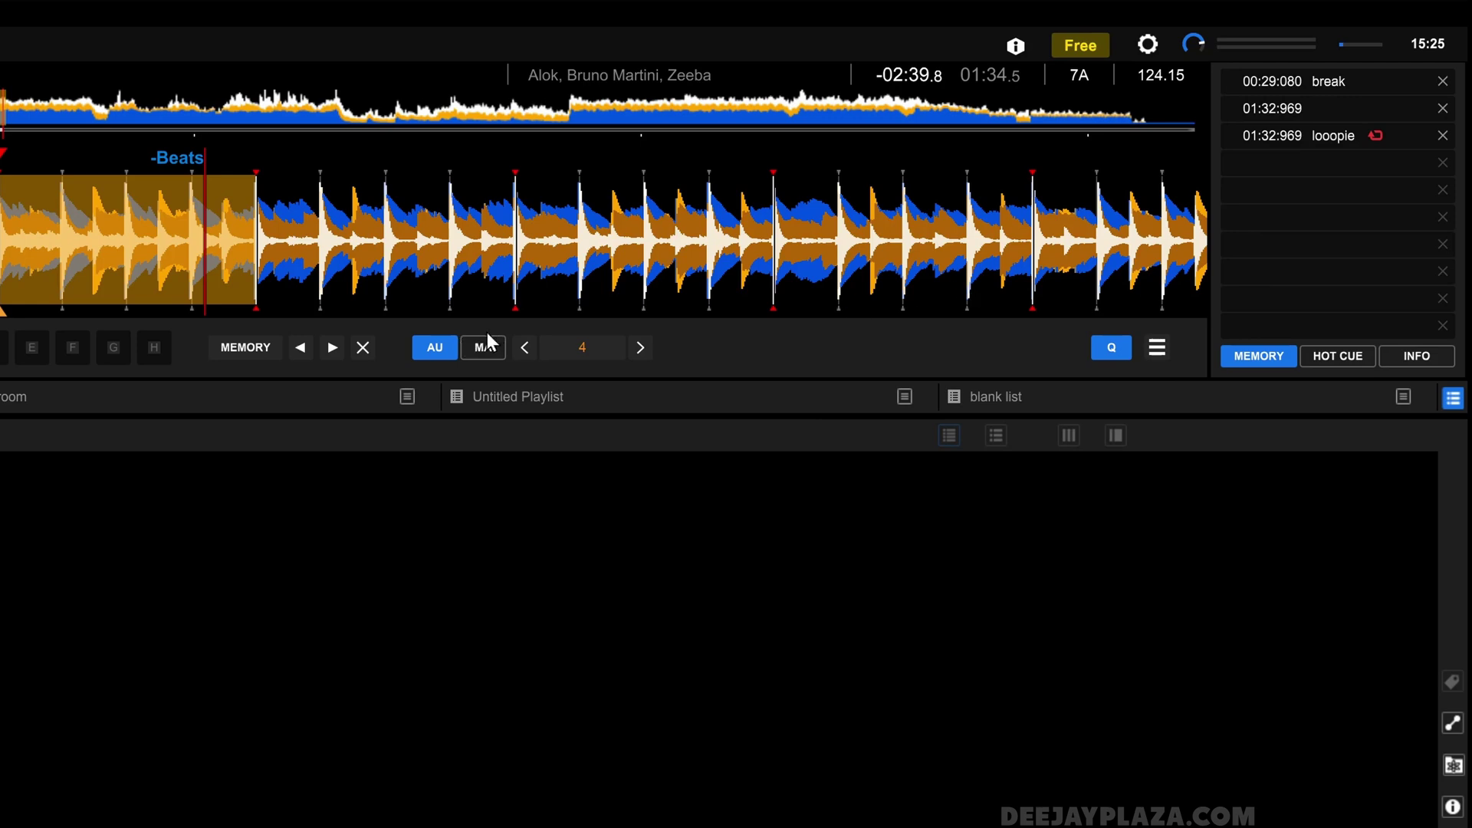
Step: Delete the "looopie" memory loop, and start and exit a new 4-beat auto loop
{"action": "left_click", "coordinate": [1443, 136]}
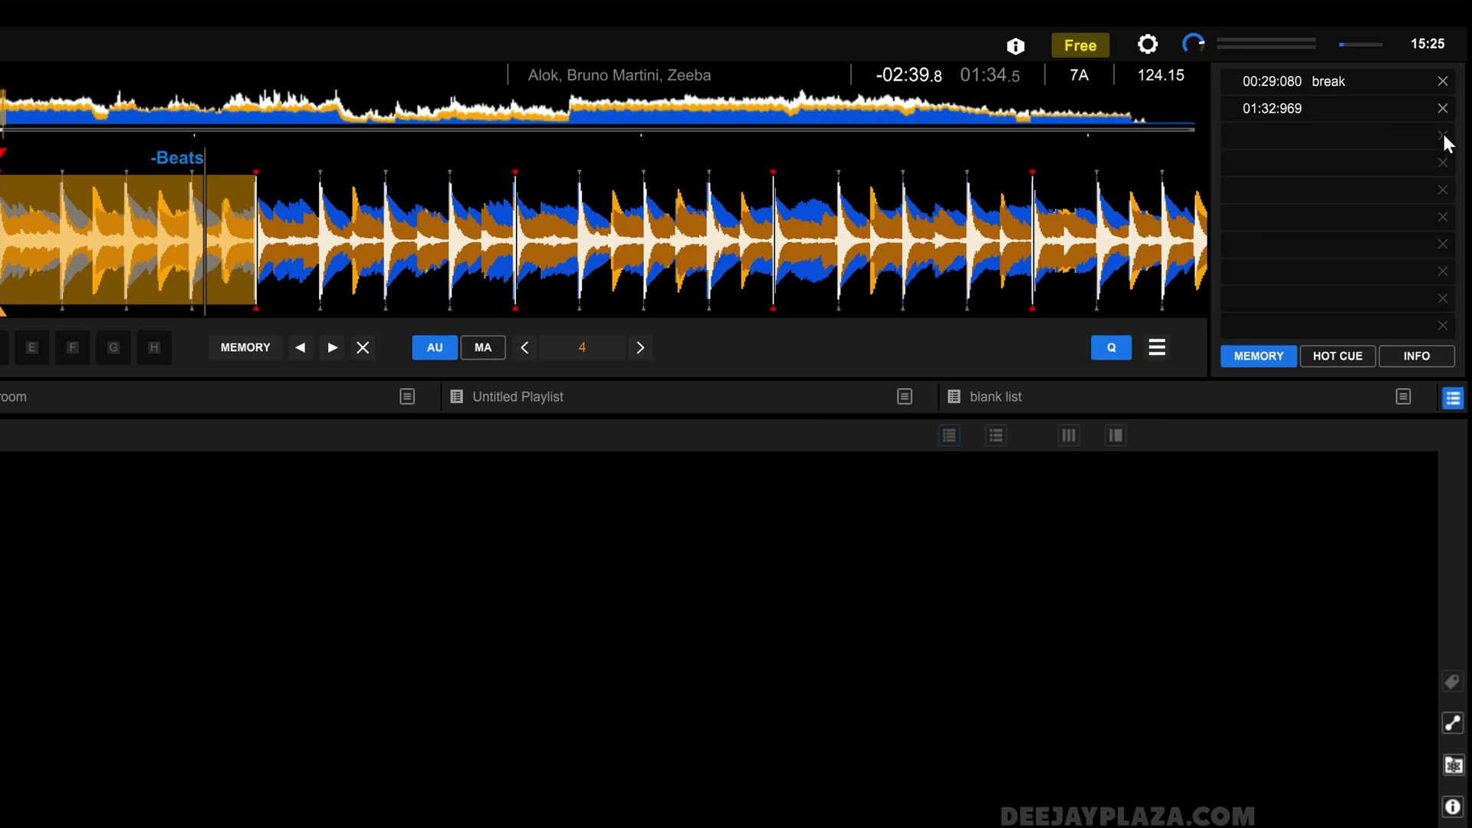
{"action": "left_click", "coordinate": [572, 351]}
{"action": "left_click", "coordinate": [573, 352]}
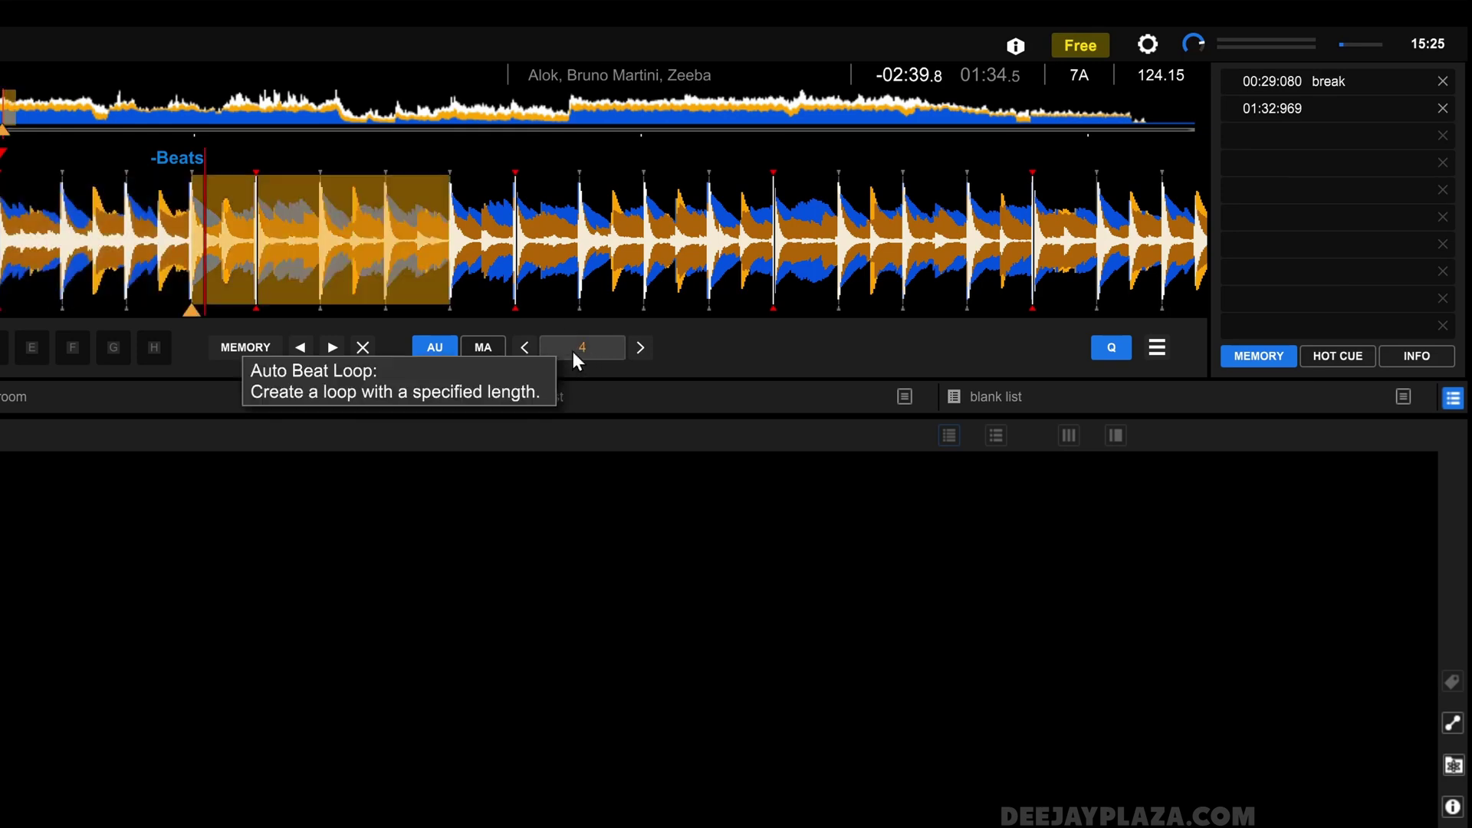
{"action": "left_click", "coordinate": [573, 351]}
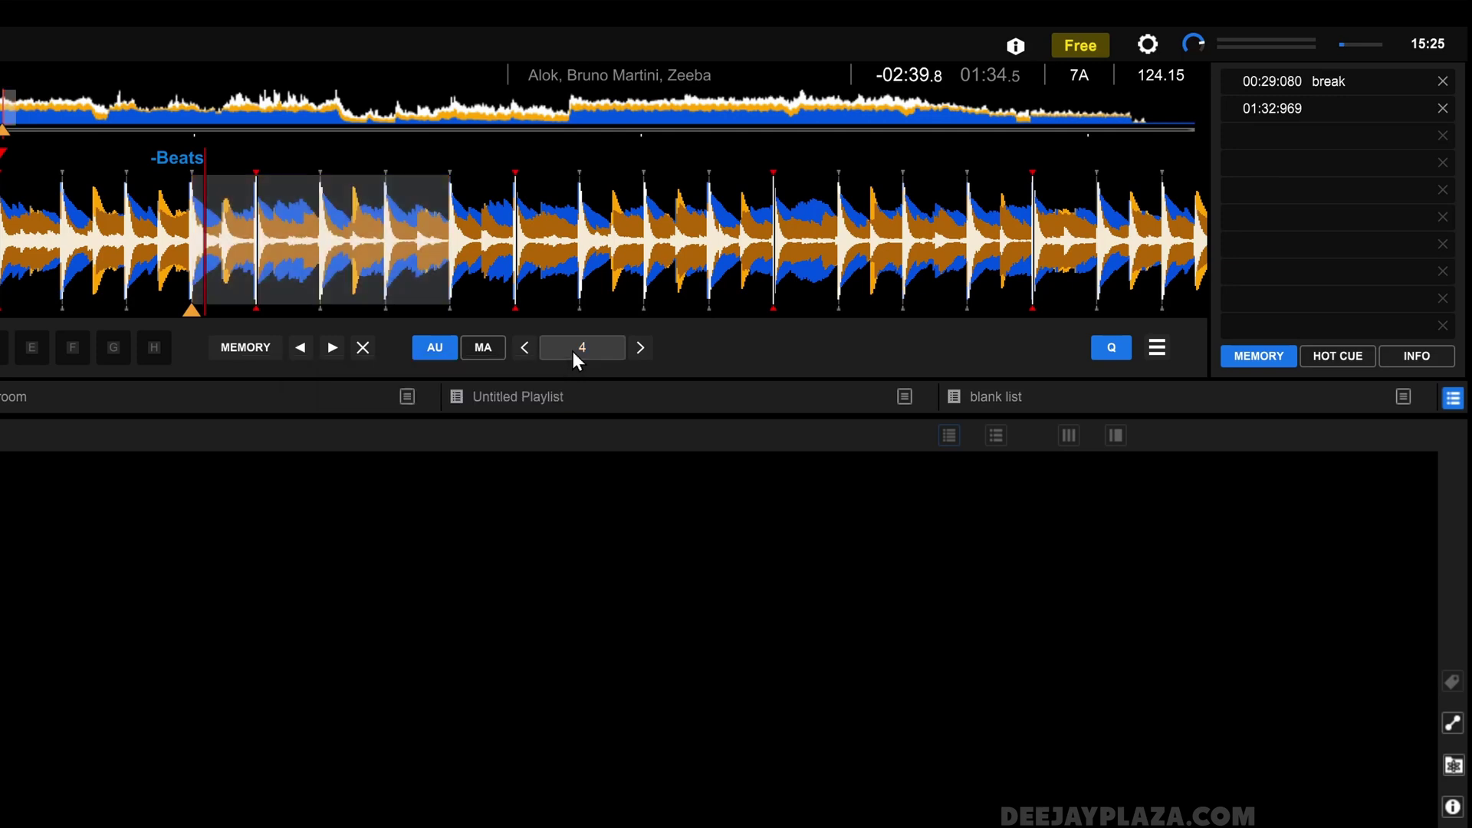
Step: Switch to manual looping, set loop-in and loop-out points about four beats apart during playback, and exit the loop
{"action": "left_click", "coordinate": [489, 352]}
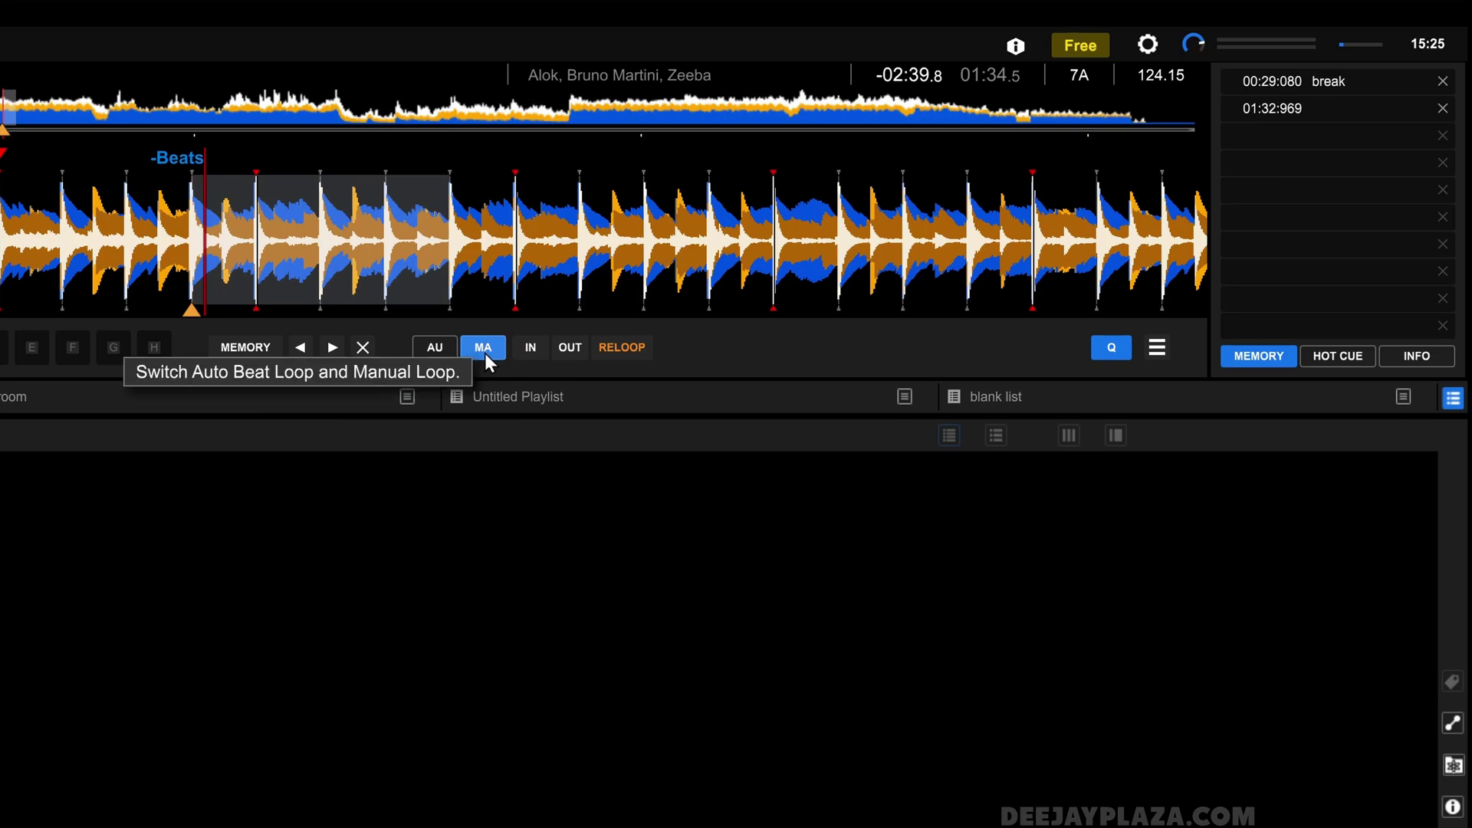
{"action": "key", "text": "space"}
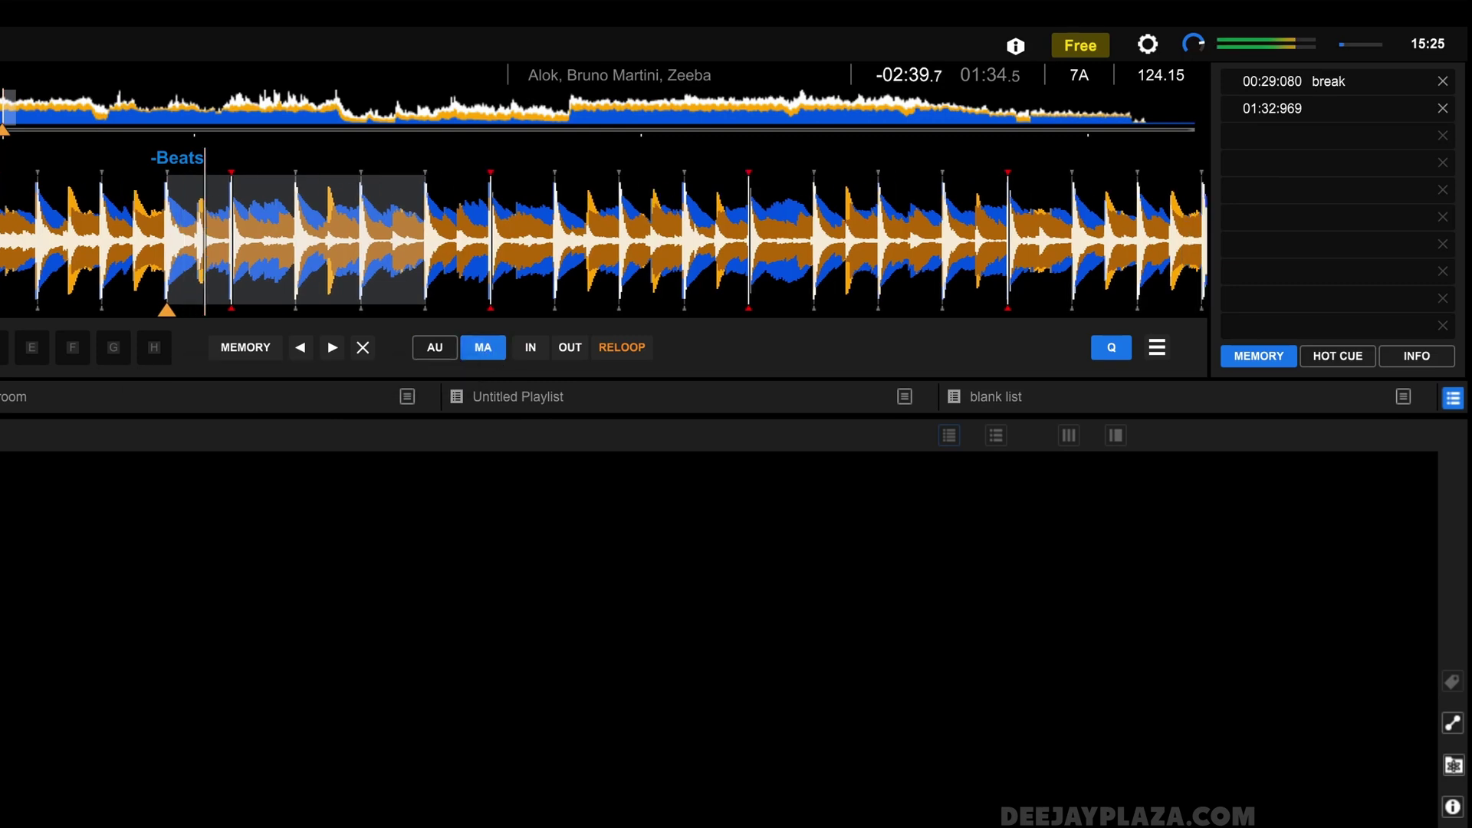
{"action": "left_click", "coordinate": [535, 351]}
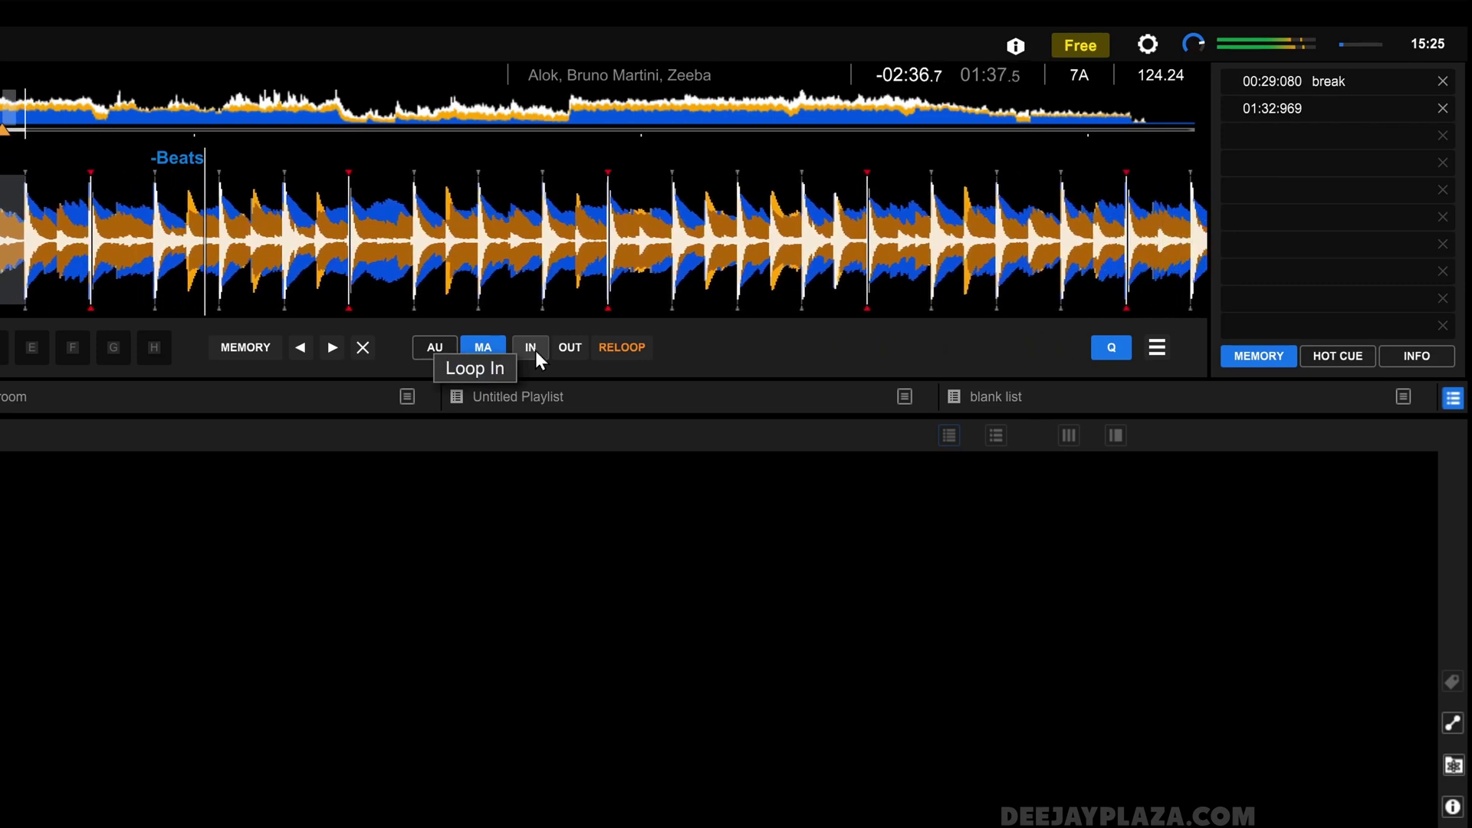
{"action": "left_click", "coordinate": [572, 349]}
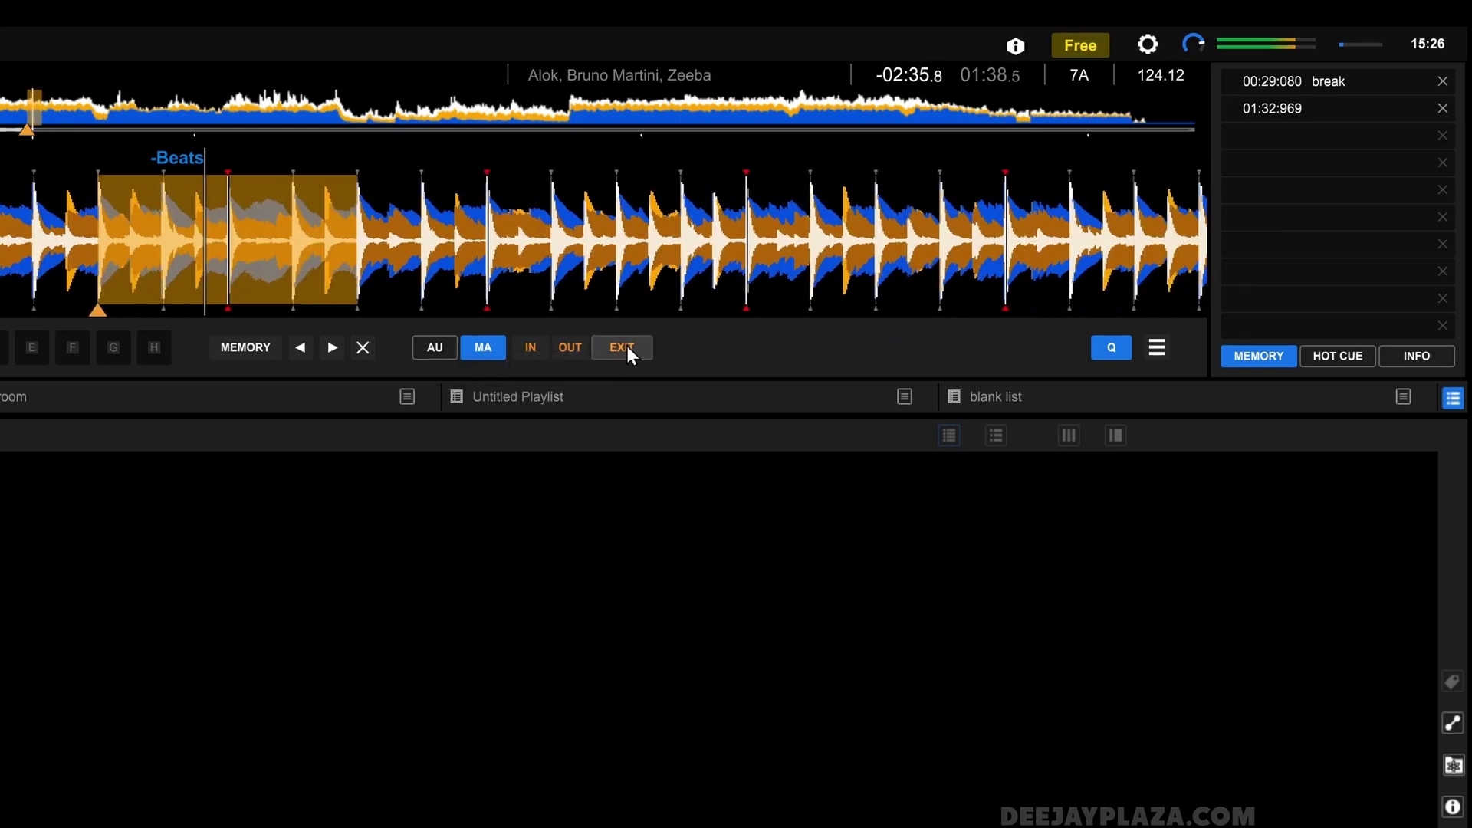
{"action": "left_click", "coordinate": [627, 346]}
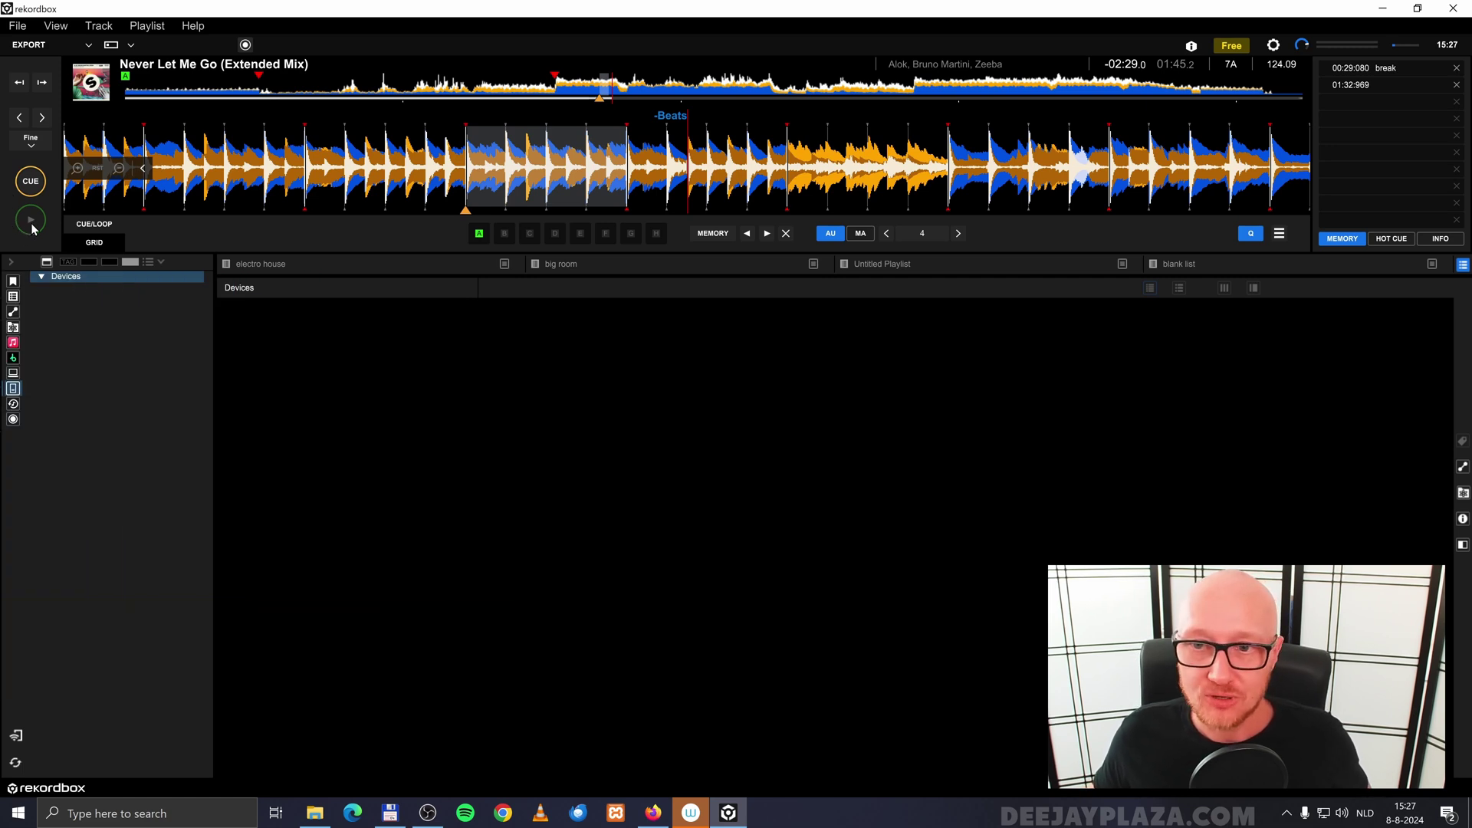
Step: During playback, step back through the memory cues to the break, play from there, and recall the one at the drop
{"action": "left_click", "coordinate": [33, 222]}
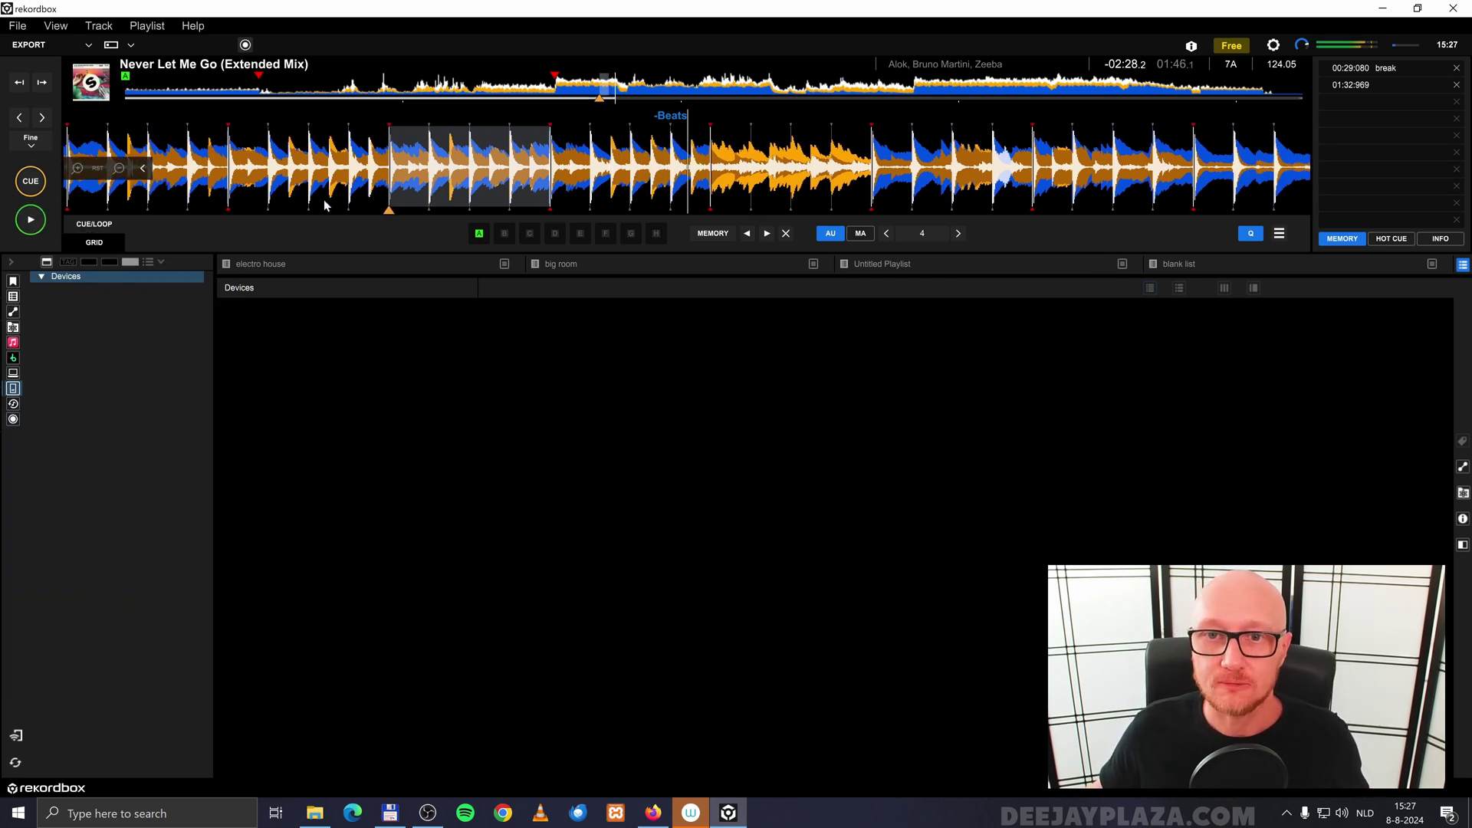
{"action": "left_click", "coordinate": [750, 238]}
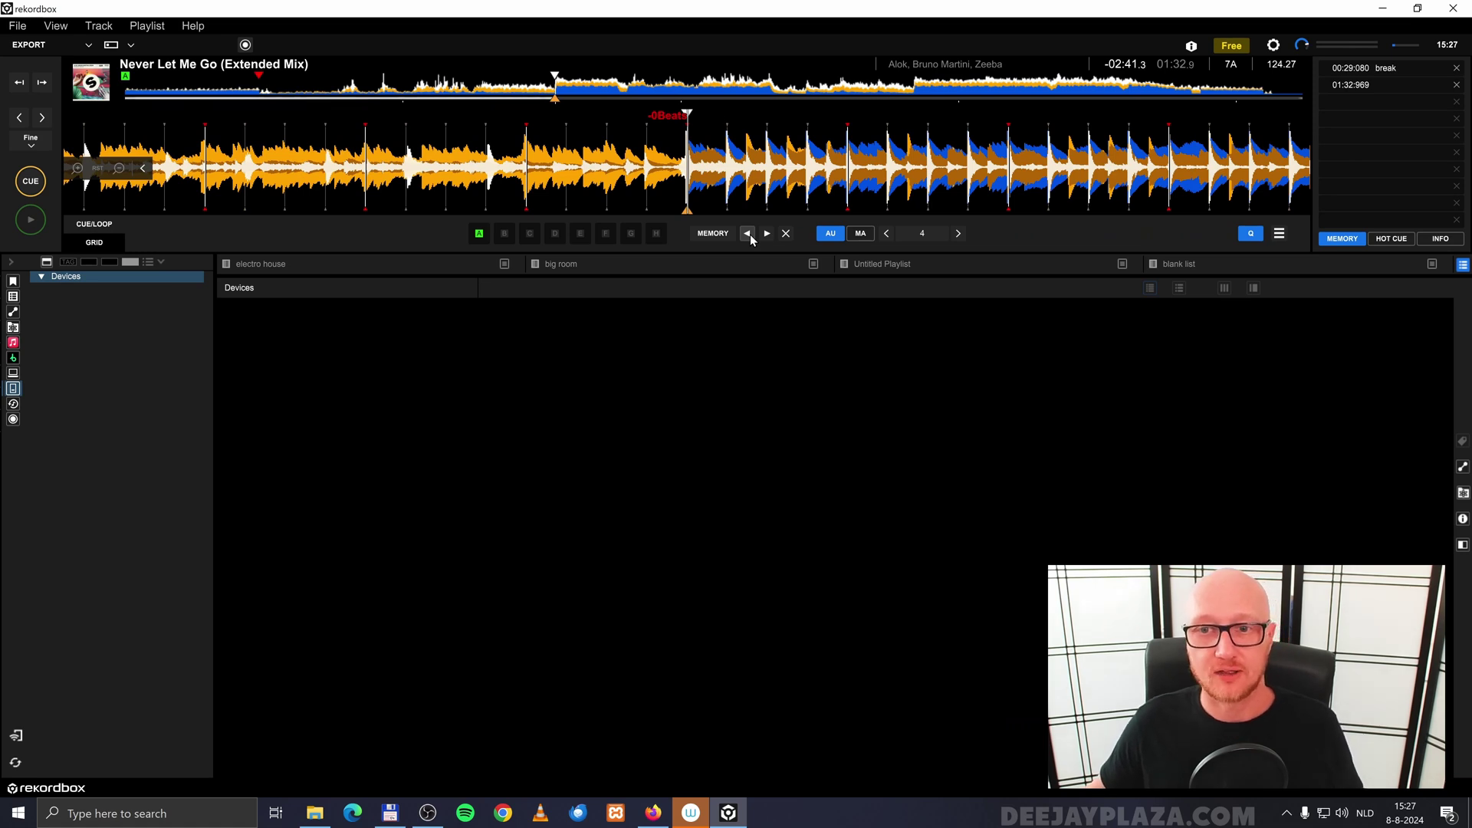
{"action": "left_click", "coordinate": [751, 238]}
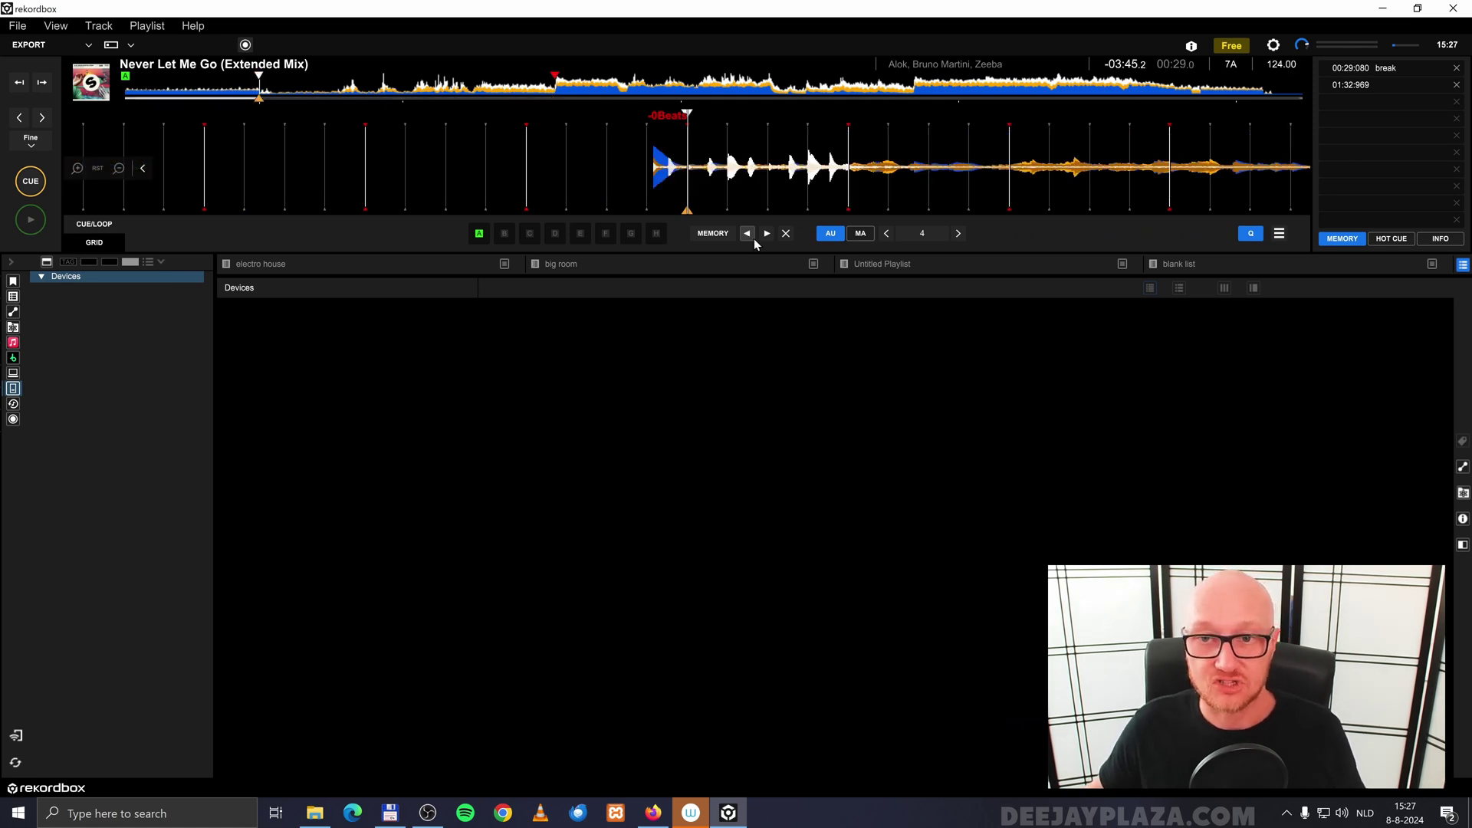
{"action": "left_click", "coordinate": [31, 220]}
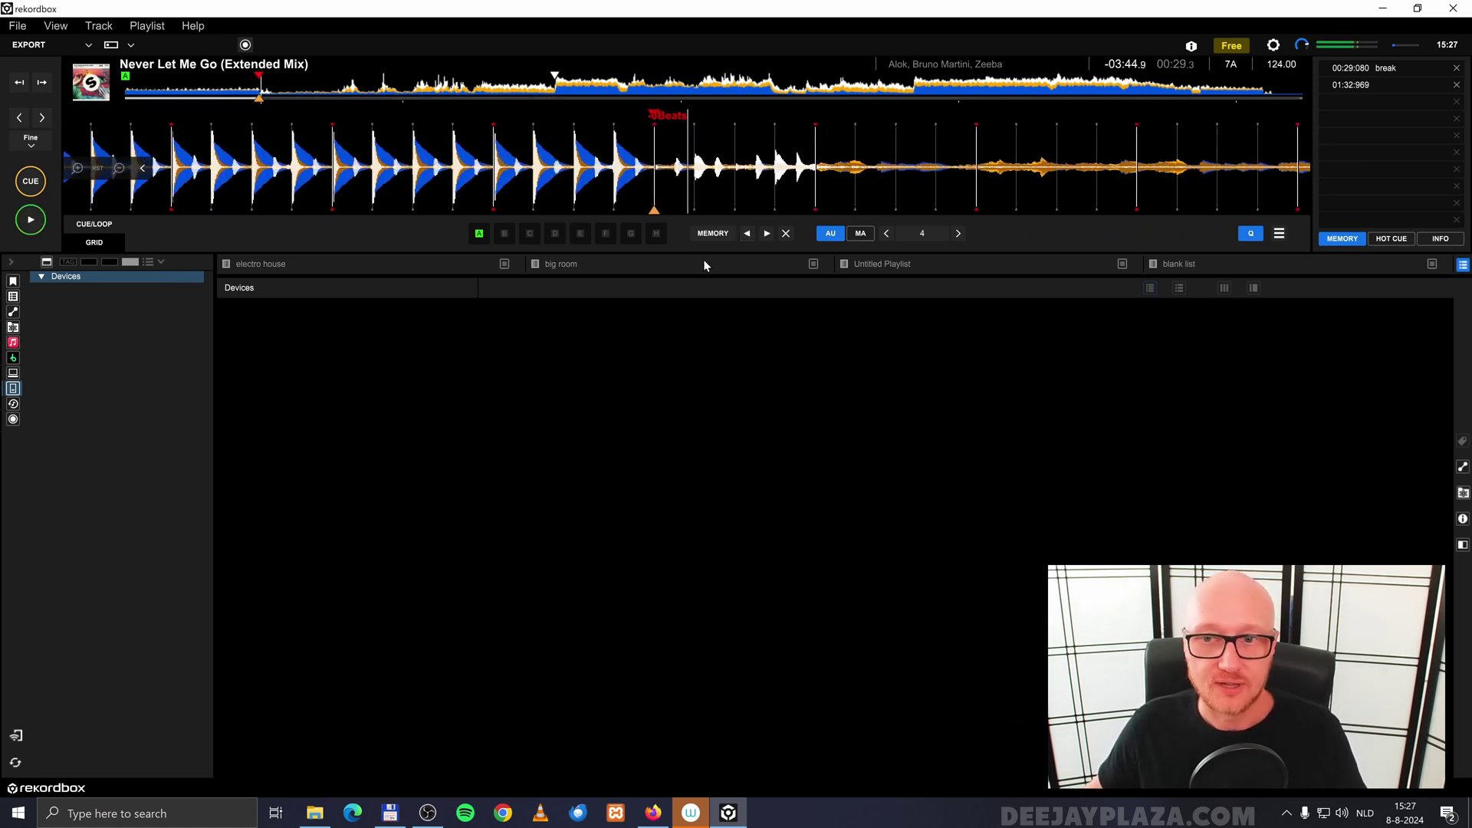
{"action": "left_click", "coordinate": [766, 233]}
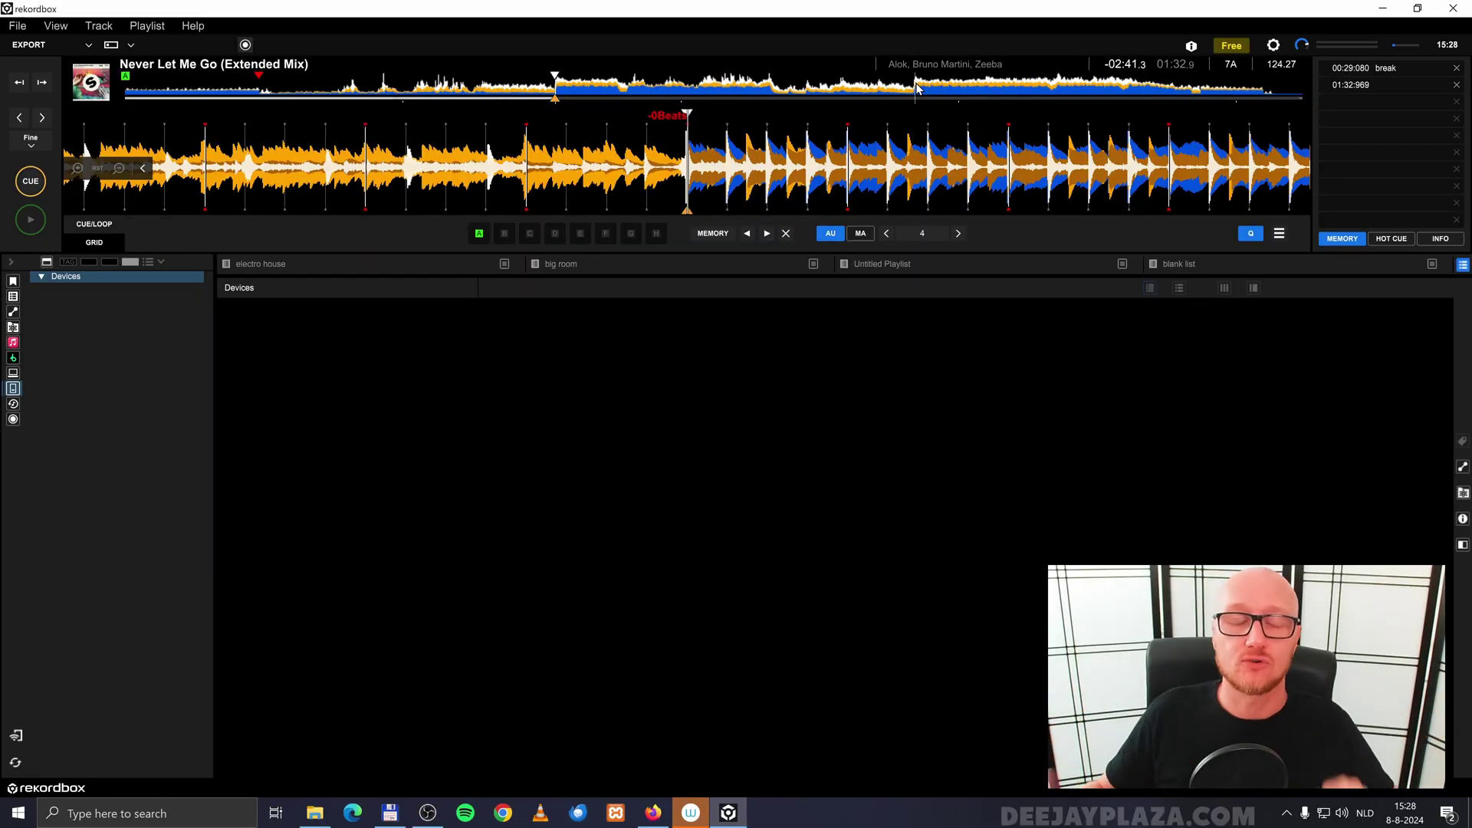
Step: Place the cue point at the start of the track's second drop and trigger Hot Cue A
{"action": "left_click", "coordinate": [918, 88]}
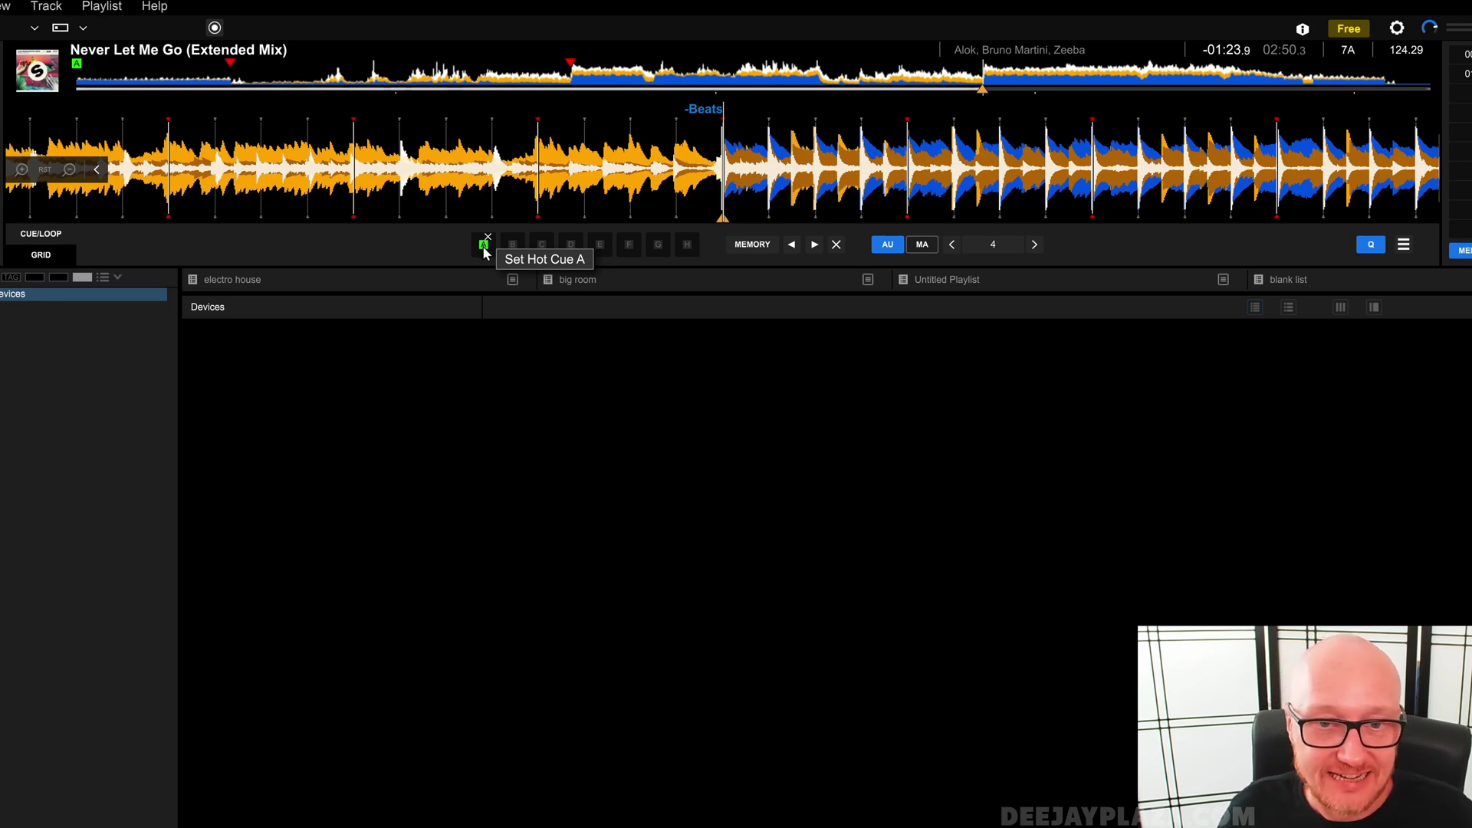
{"action": "left_click", "coordinate": [484, 246]}
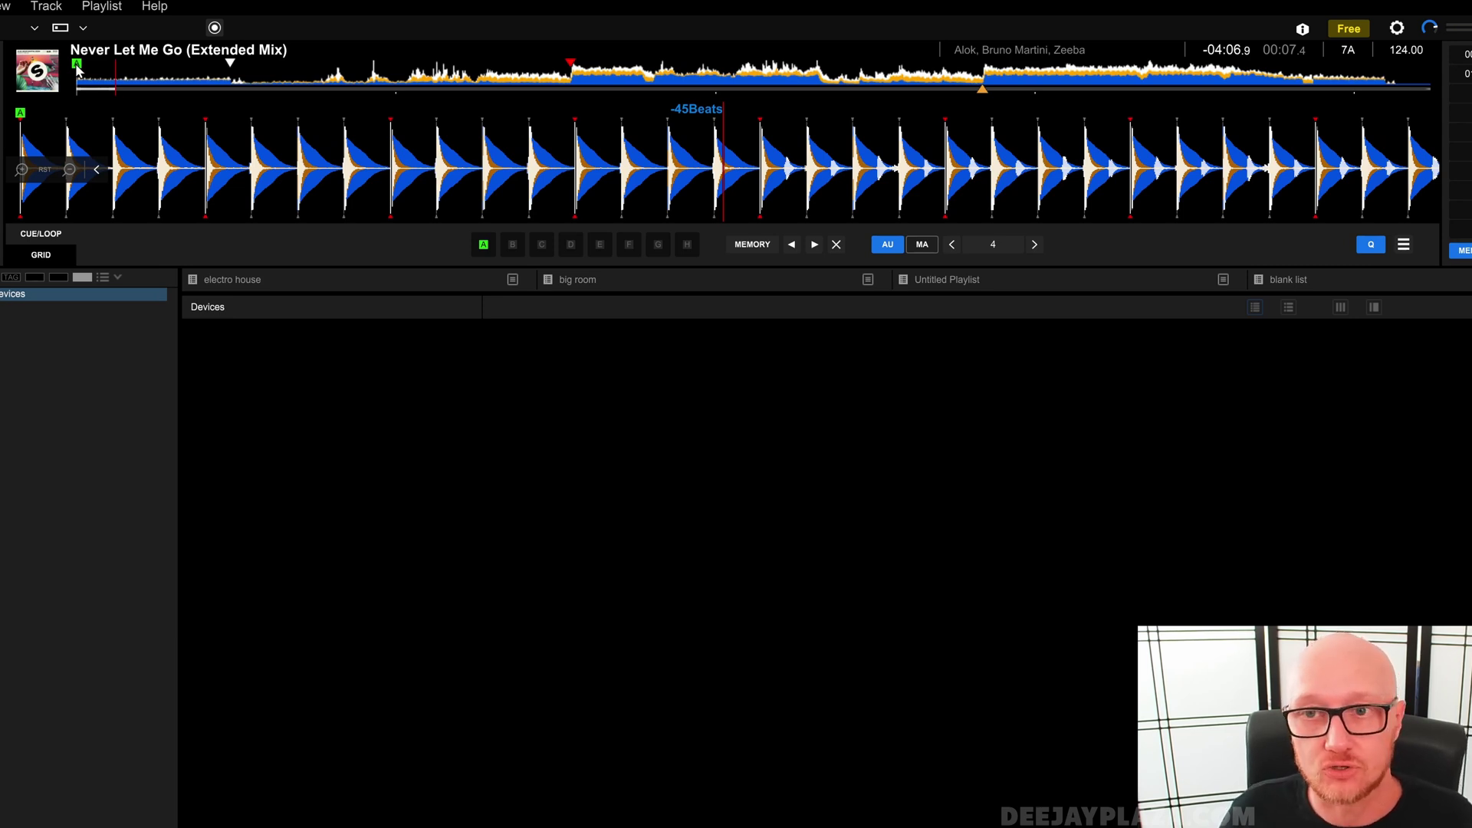
Step: Return to the cue point at the second drop and store Hot Cue B there
{"action": "left_click", "coordinate": [982, 77]}
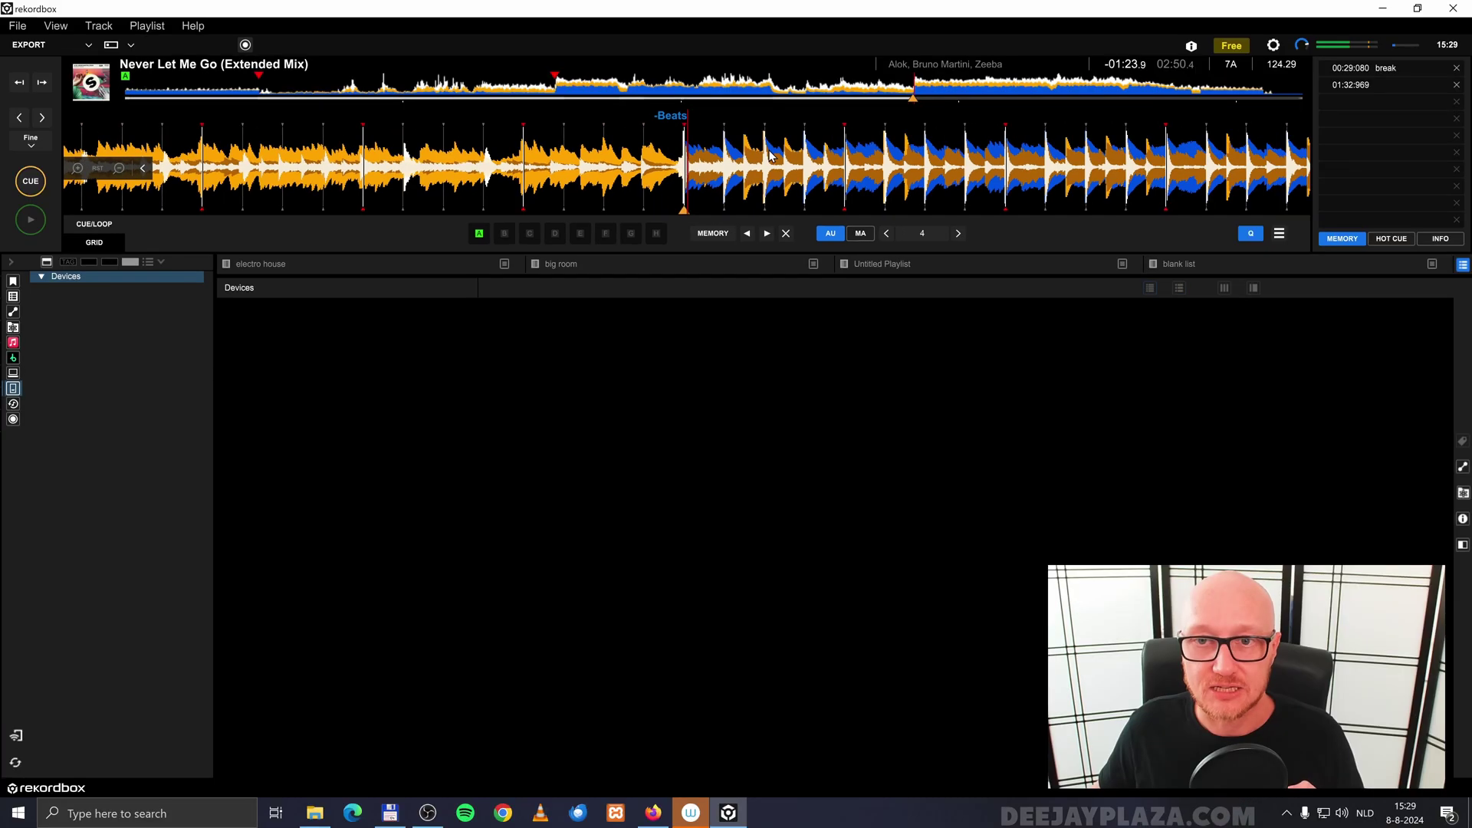
{"action": "left_click", "coordinate": [29, 184]}
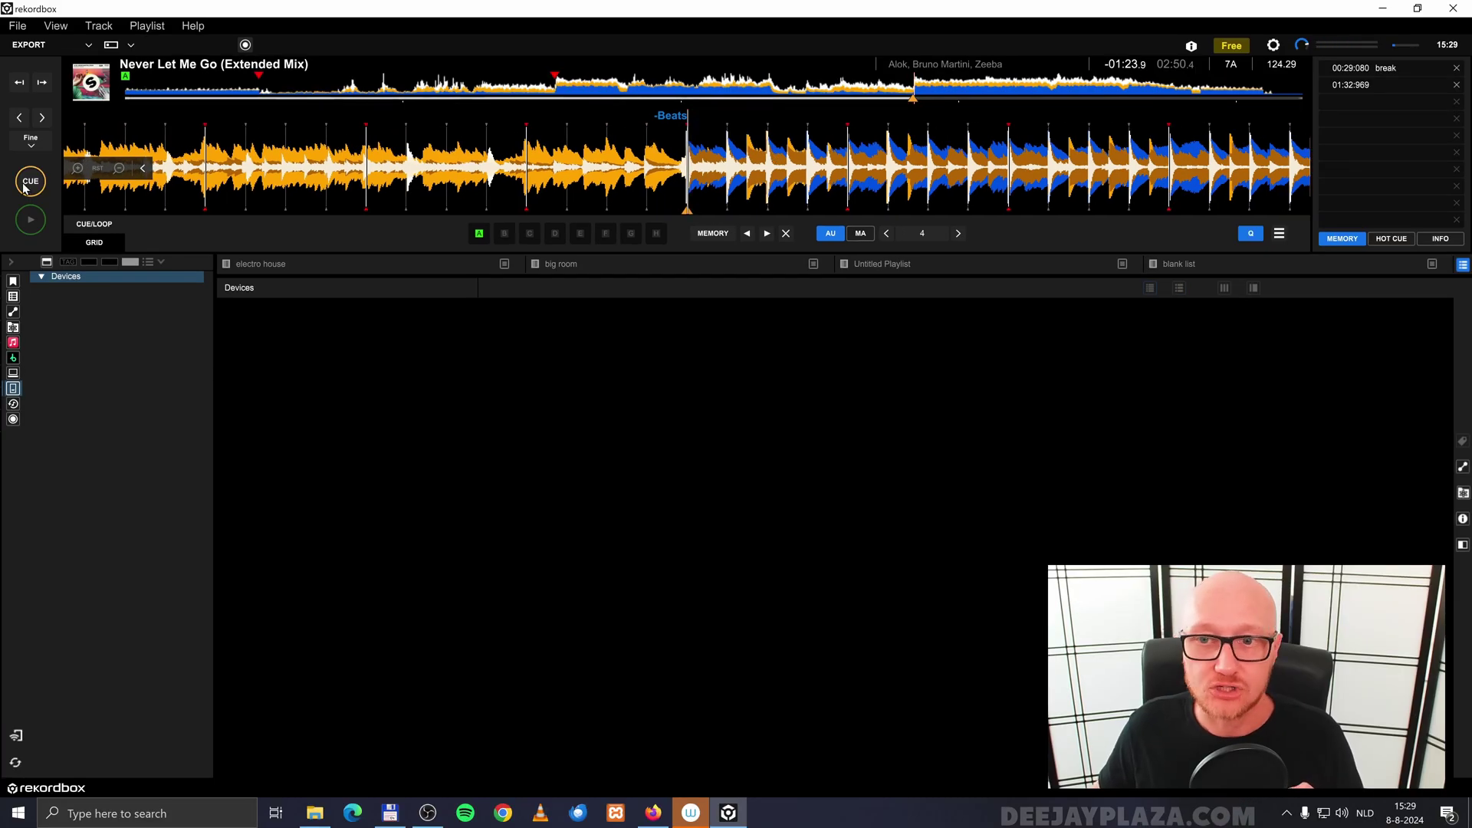
{"action": "left_click", "coordinate": [508, 234]}
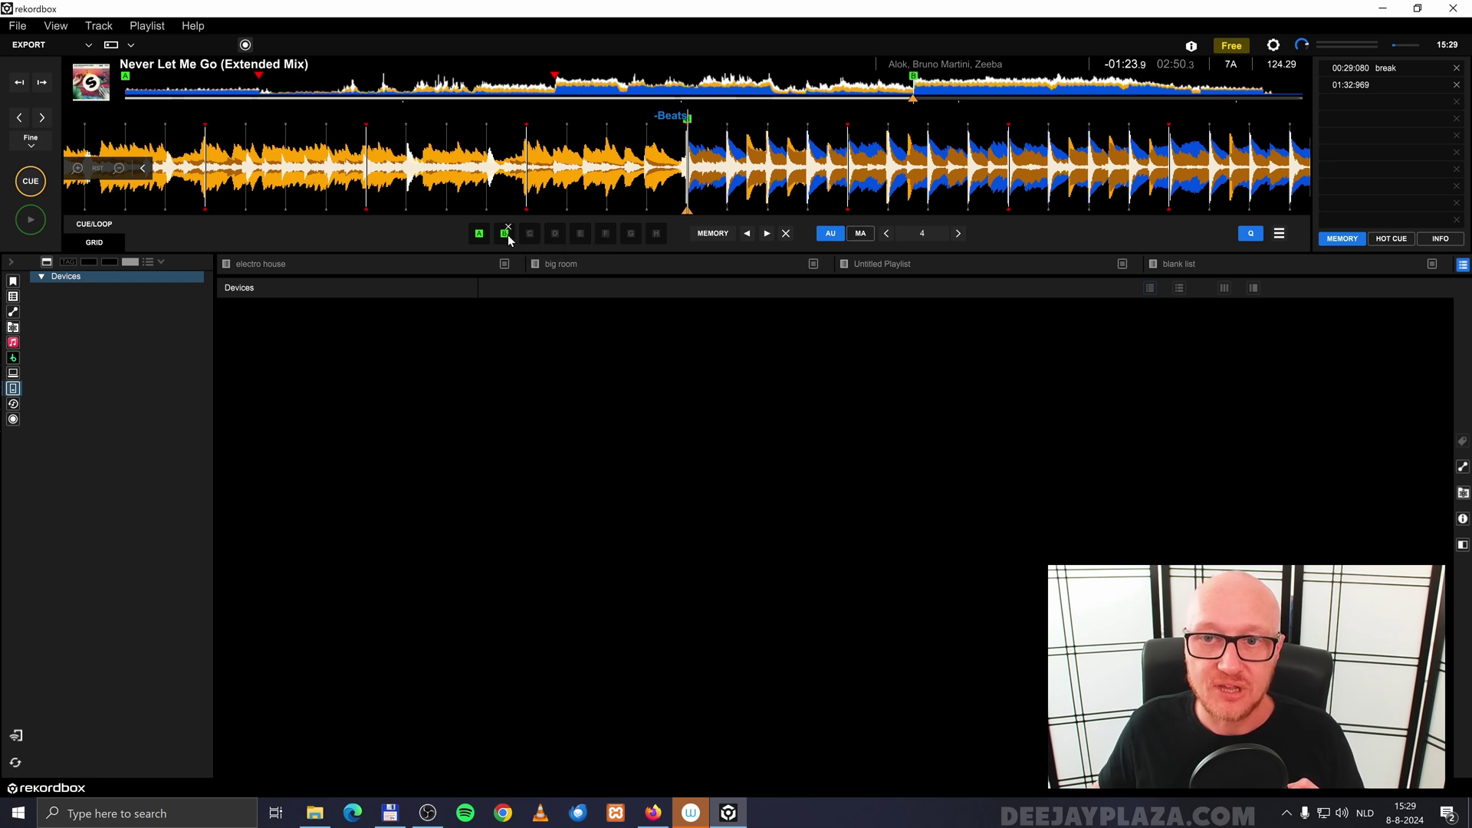
Step: Play from the second drop, trigger Hot Cue A, and jump back to the second drop
{"action": "left_click", "coordinate": [31, 222]}
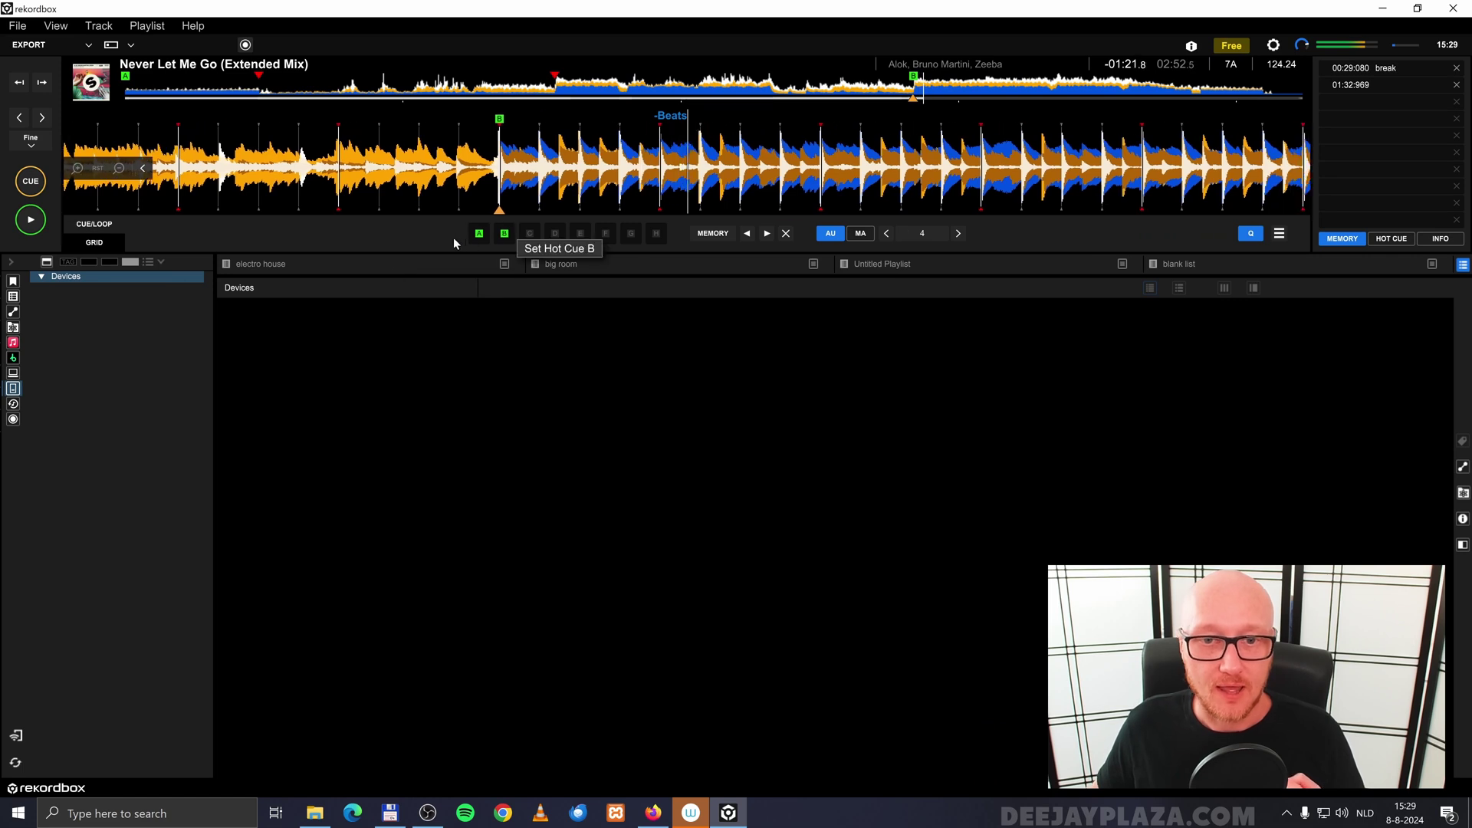
{"action": "key", "text": "space"}
{"action": "left_click", "coordinate": [481, 234]}
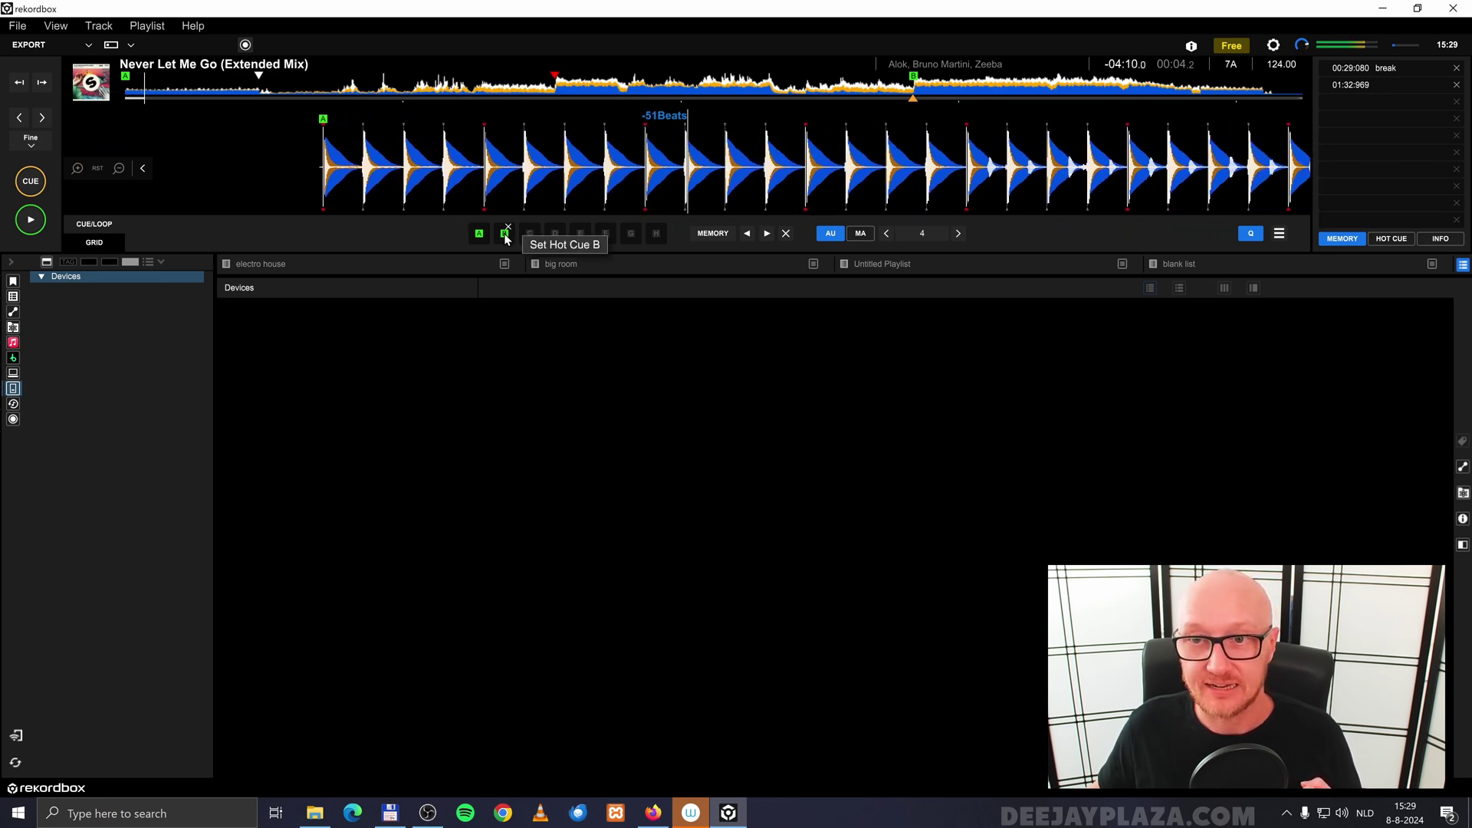
{"action": "left_click", "coordinate": [912, 93]}
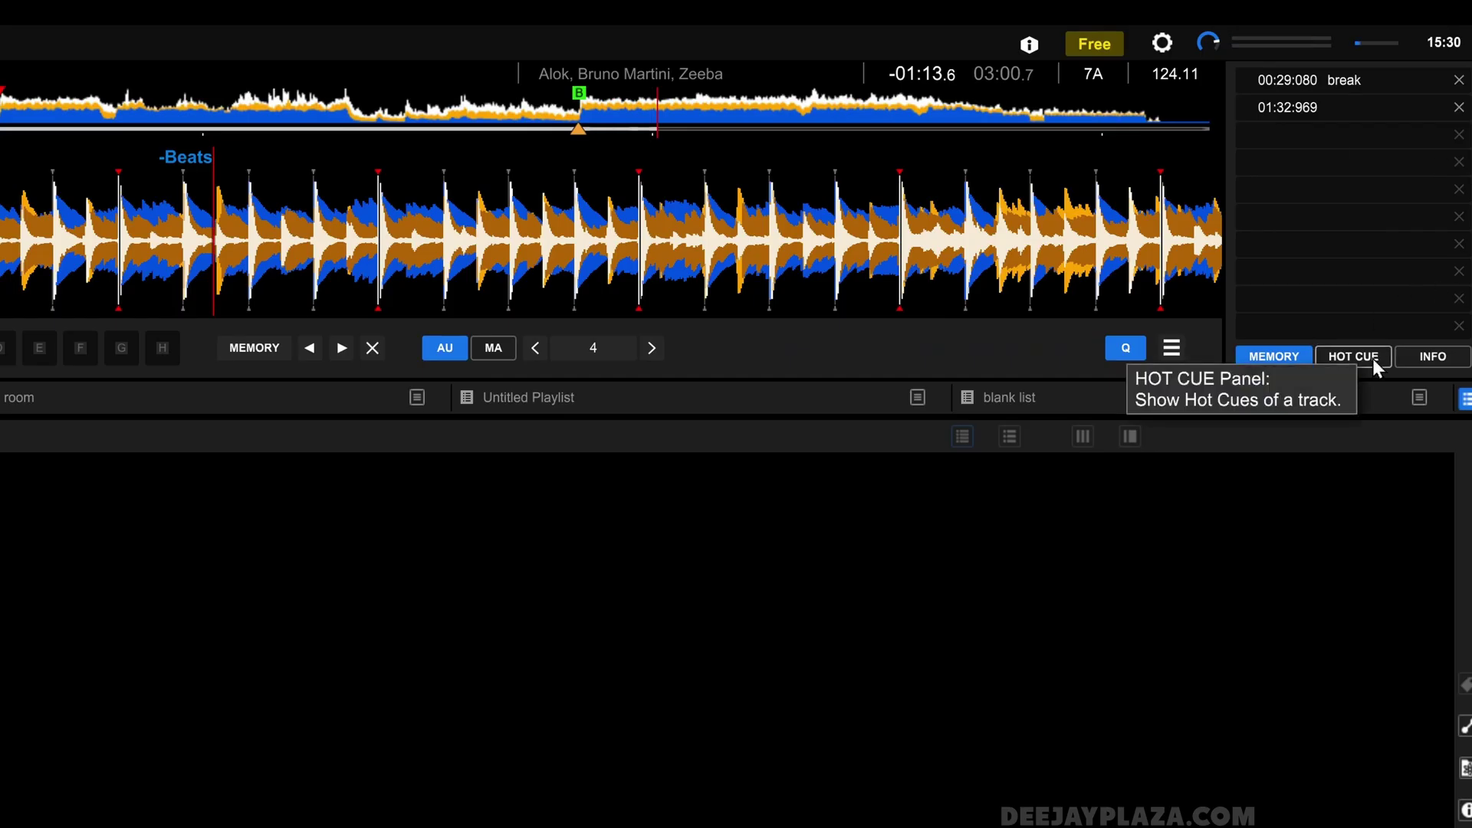
Step: Show the track's list of hot cues and trigger Hot Cue B from it
{"action": "left_click", "coordinate": [1372, 357]}
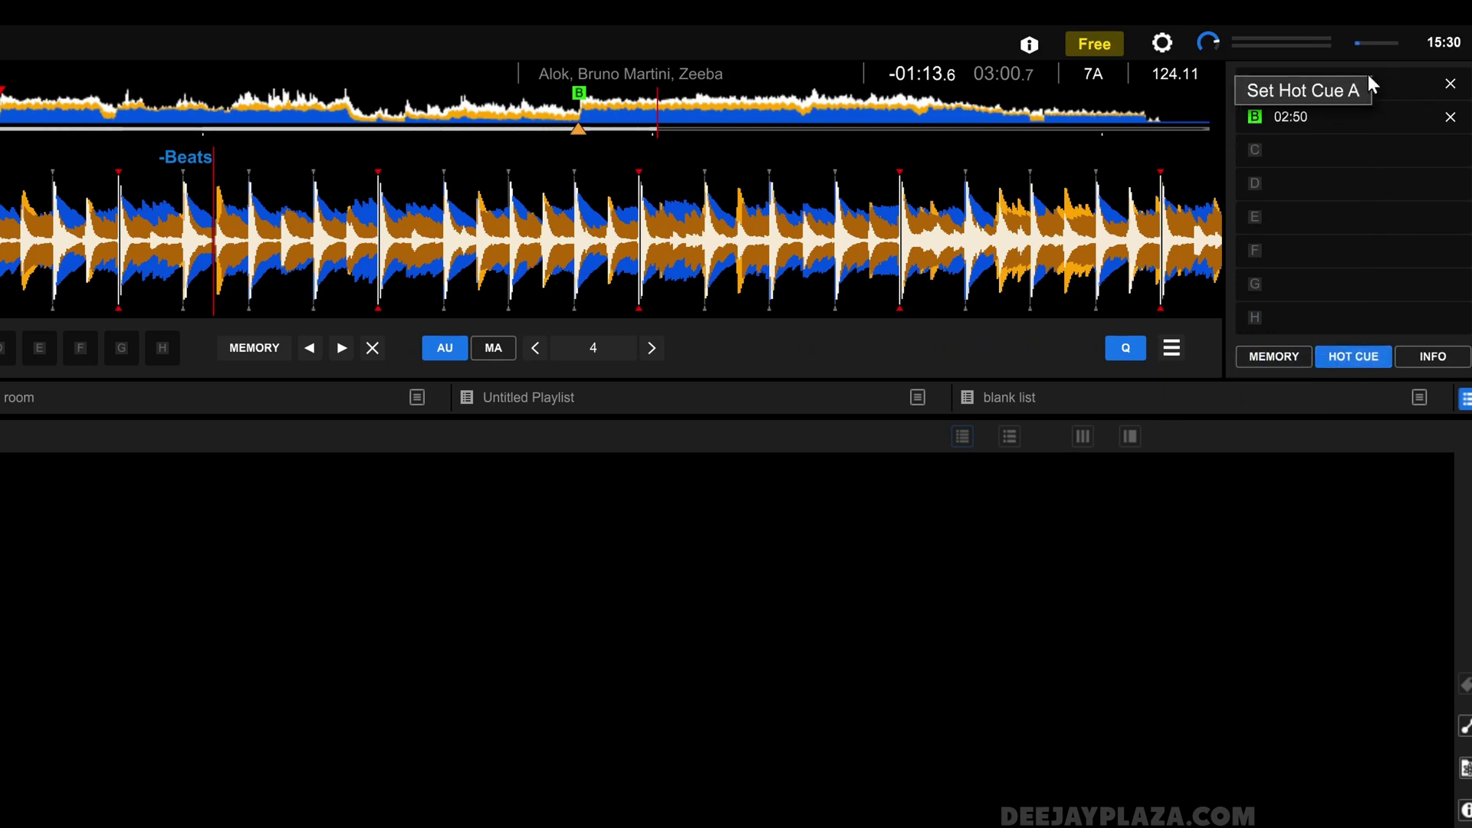
{"action": "left_click", "coordinate": [1403, 89]}
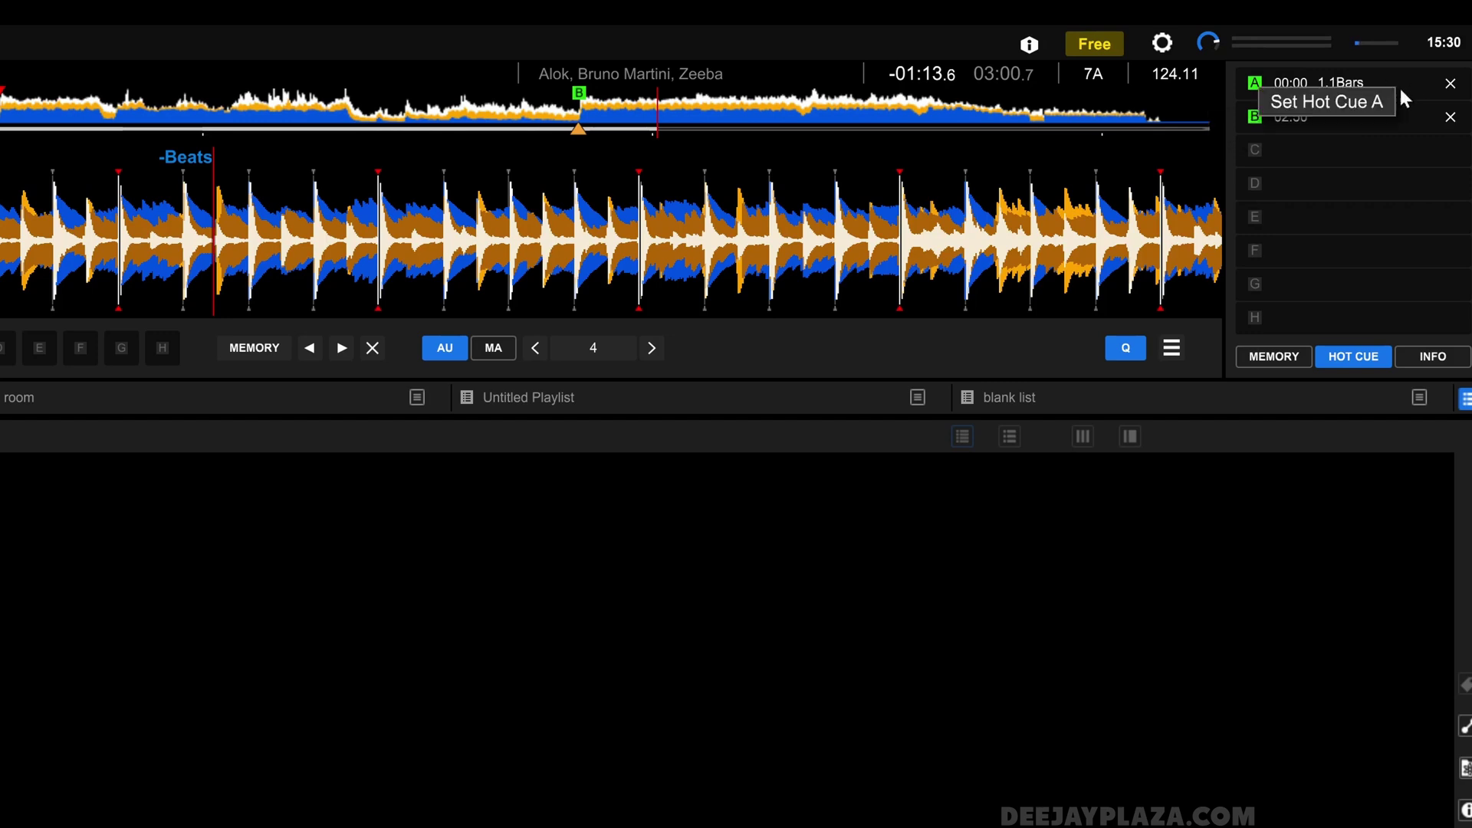
{"action": "left_click", "coordinate": [1348, 118]}
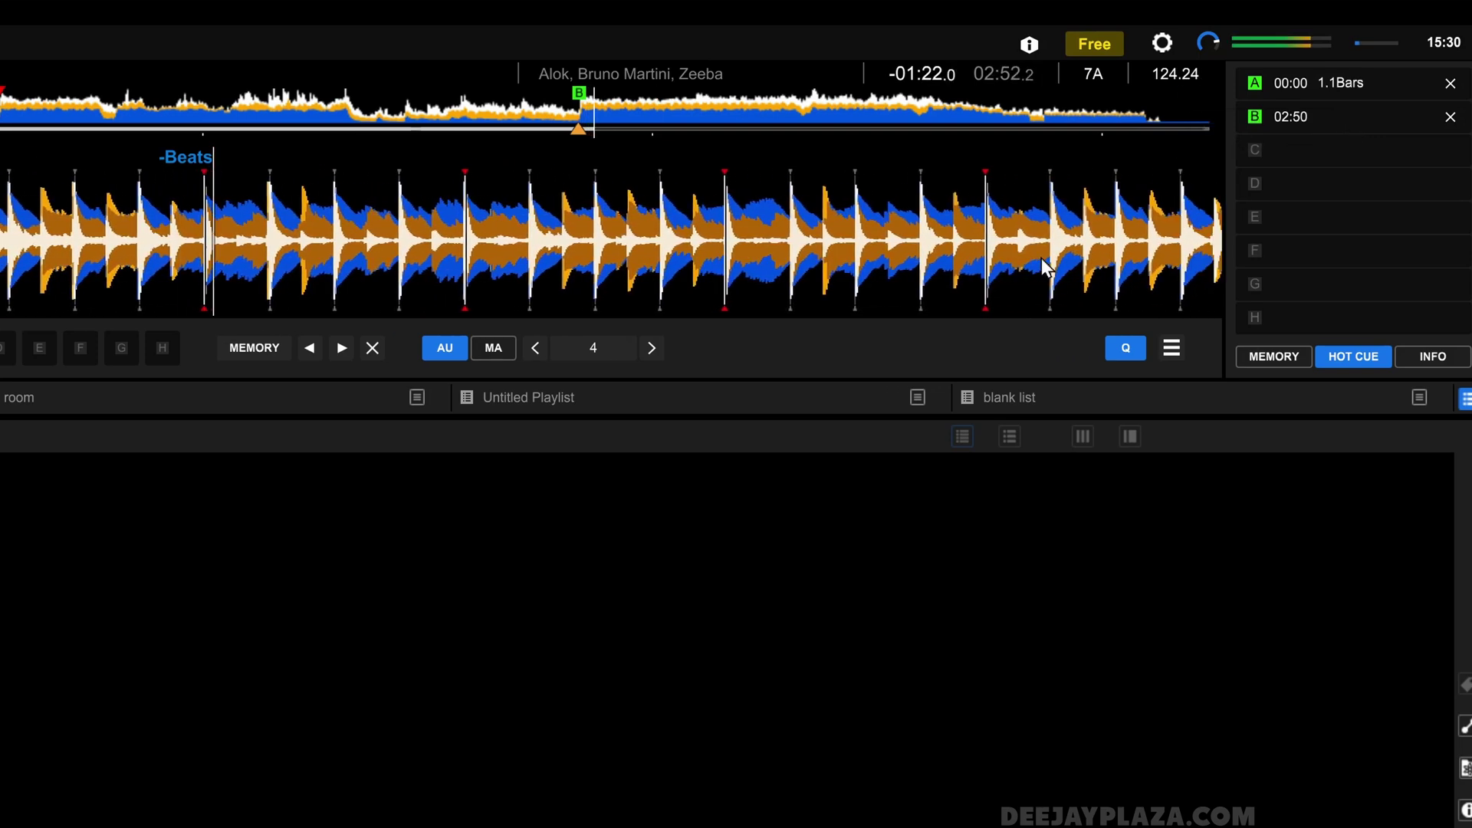
Step: Add the comment "last drop" to Hot Cue B and delete that hot cue from the list
{"action": "right_click", "coordinate": [1316, 116]}
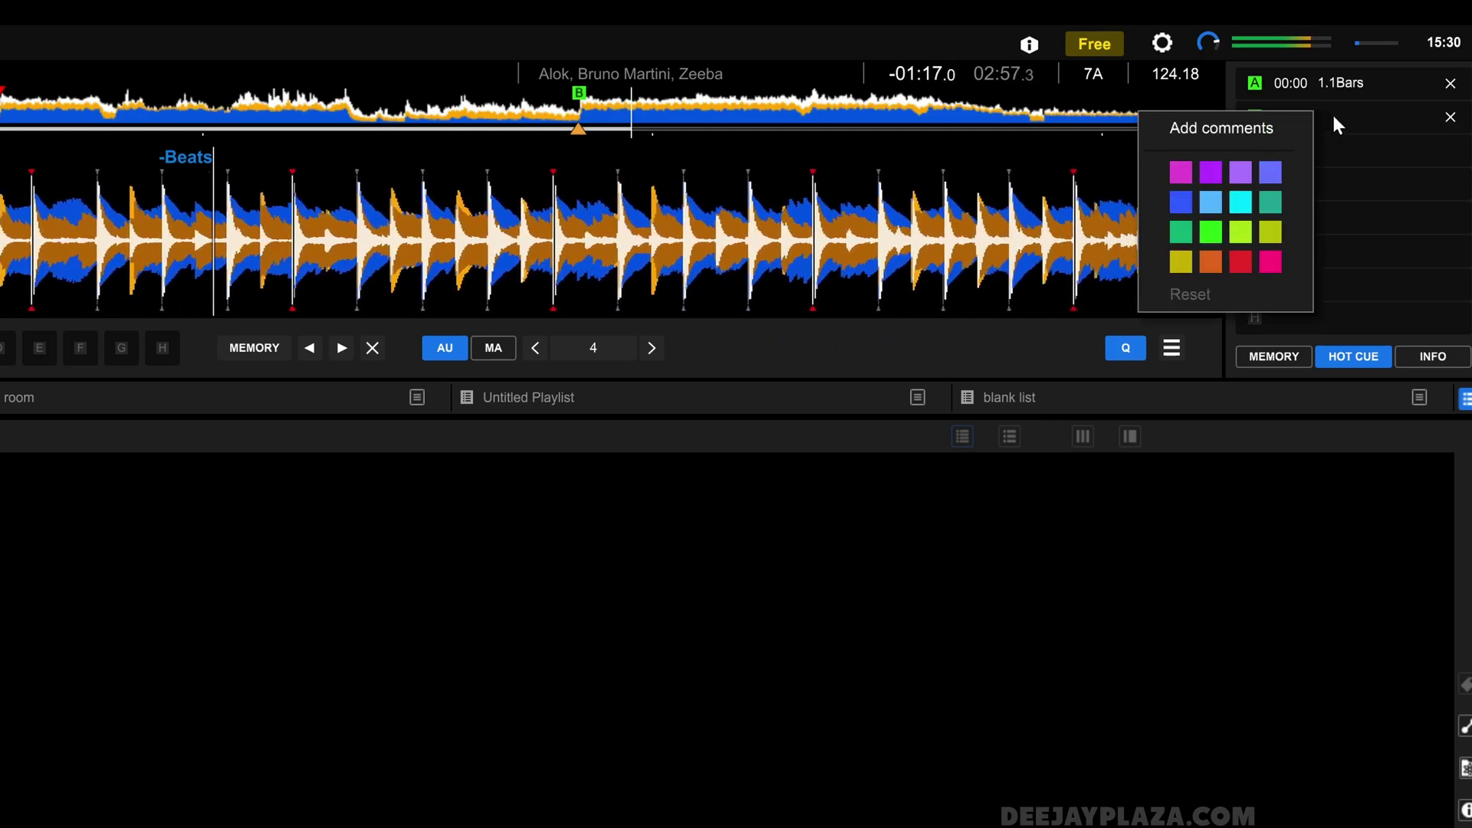
{"action": "left_click", "coordinate": [1240, 128]}
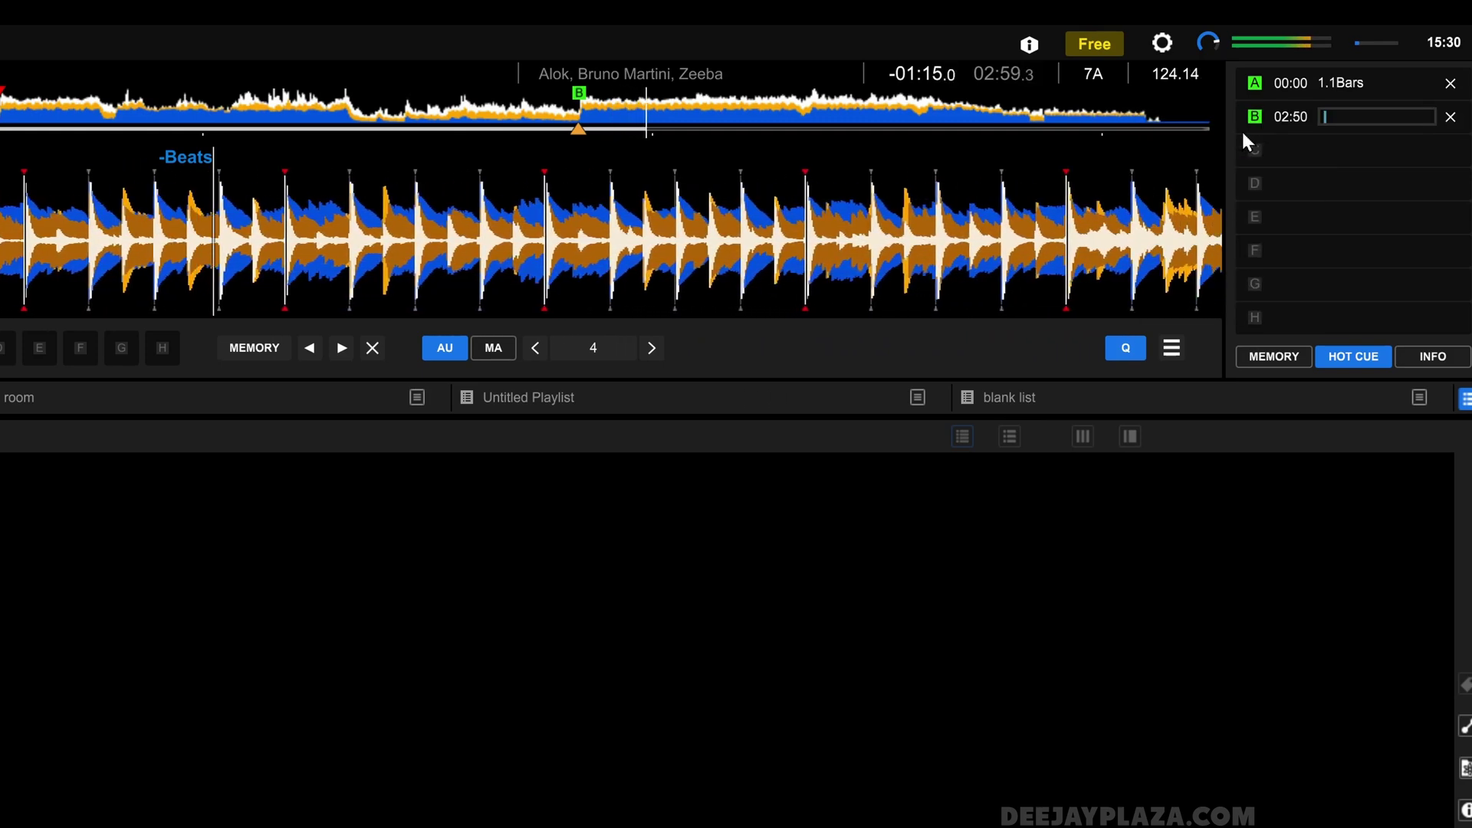
{"action": "type", "text": "las"}
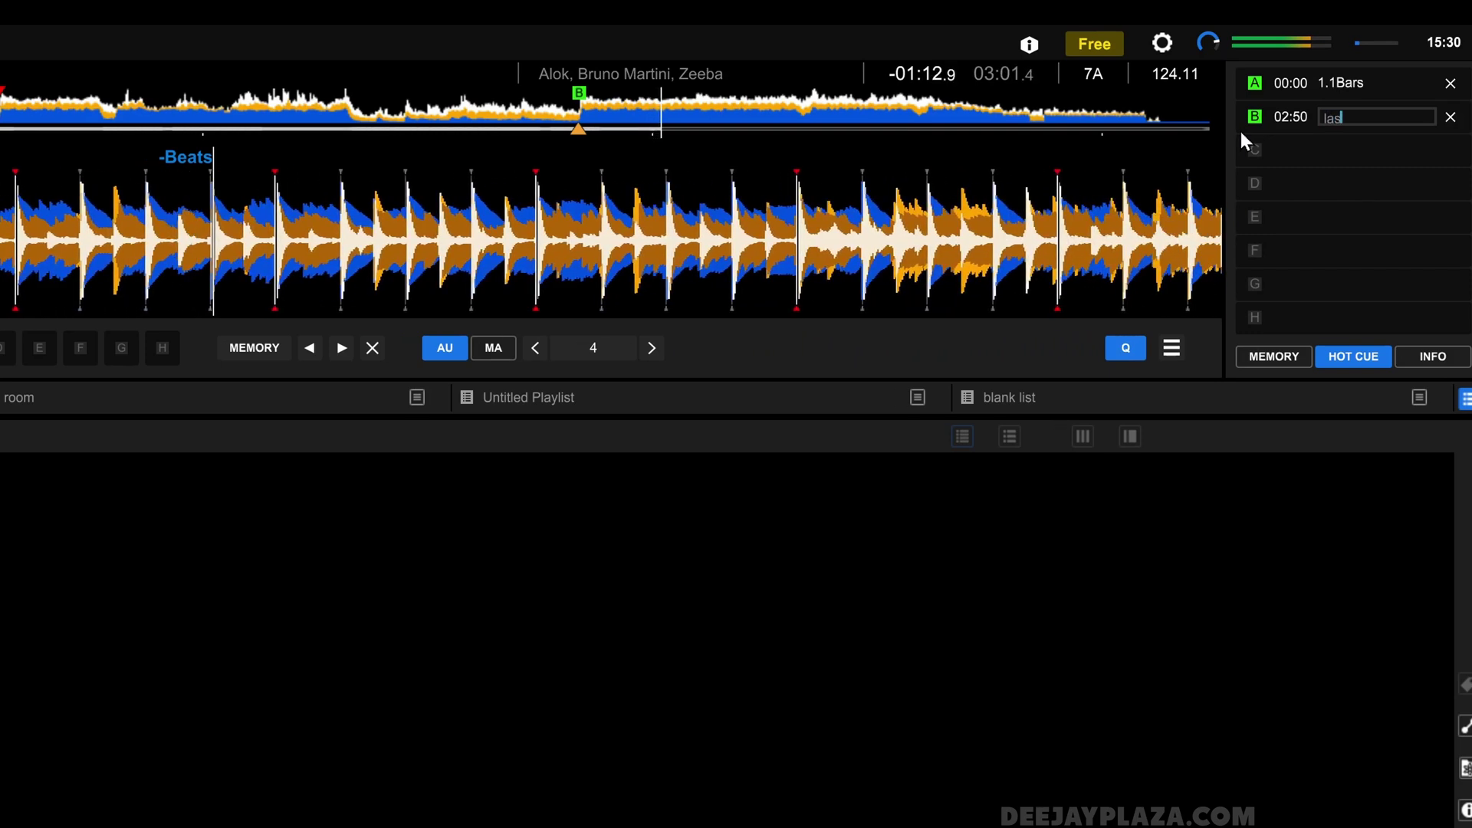
{"action": "type", "text": "t drop"}
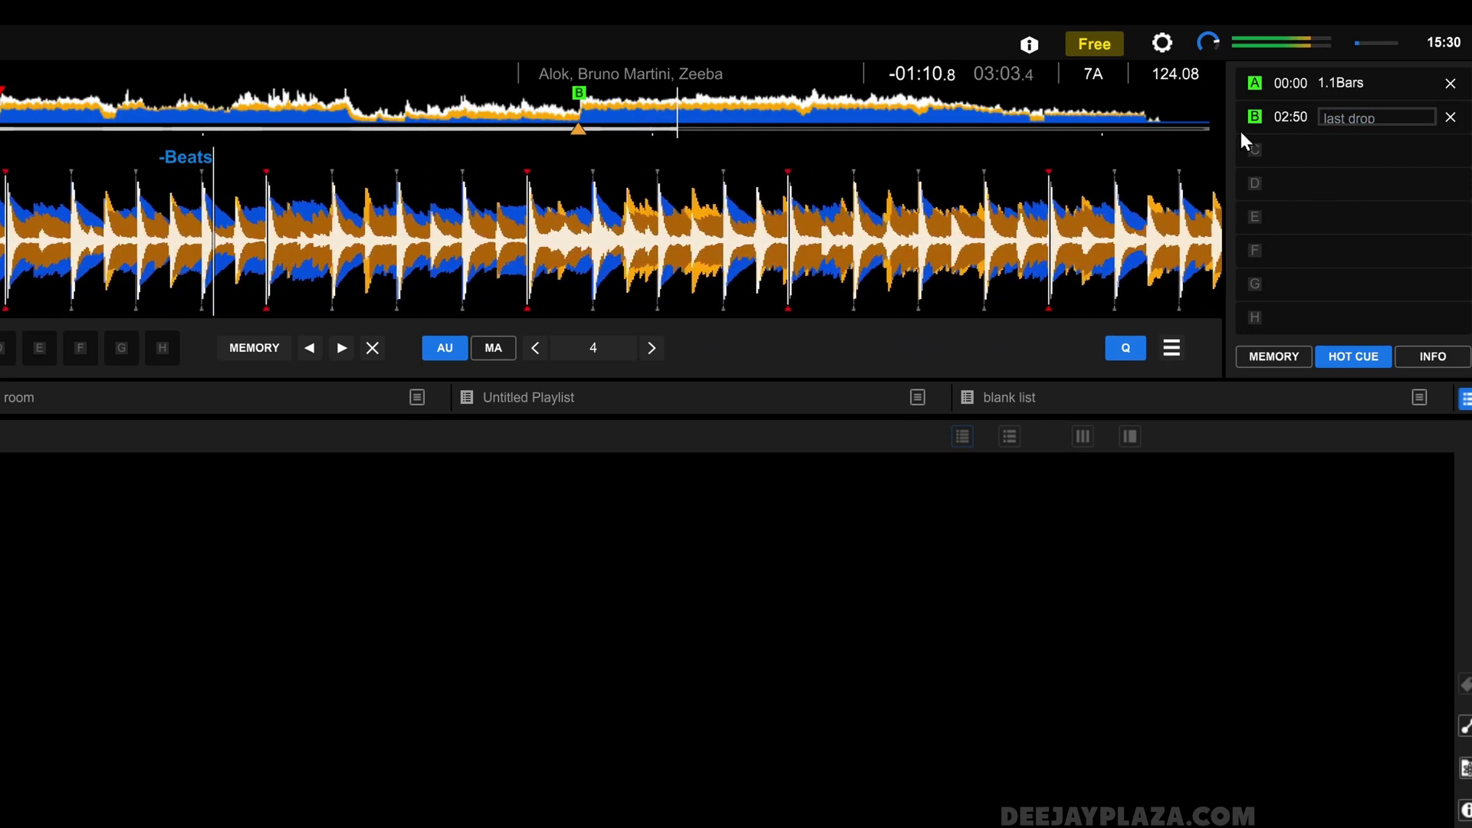
{"action": "key", "text": "Return"}
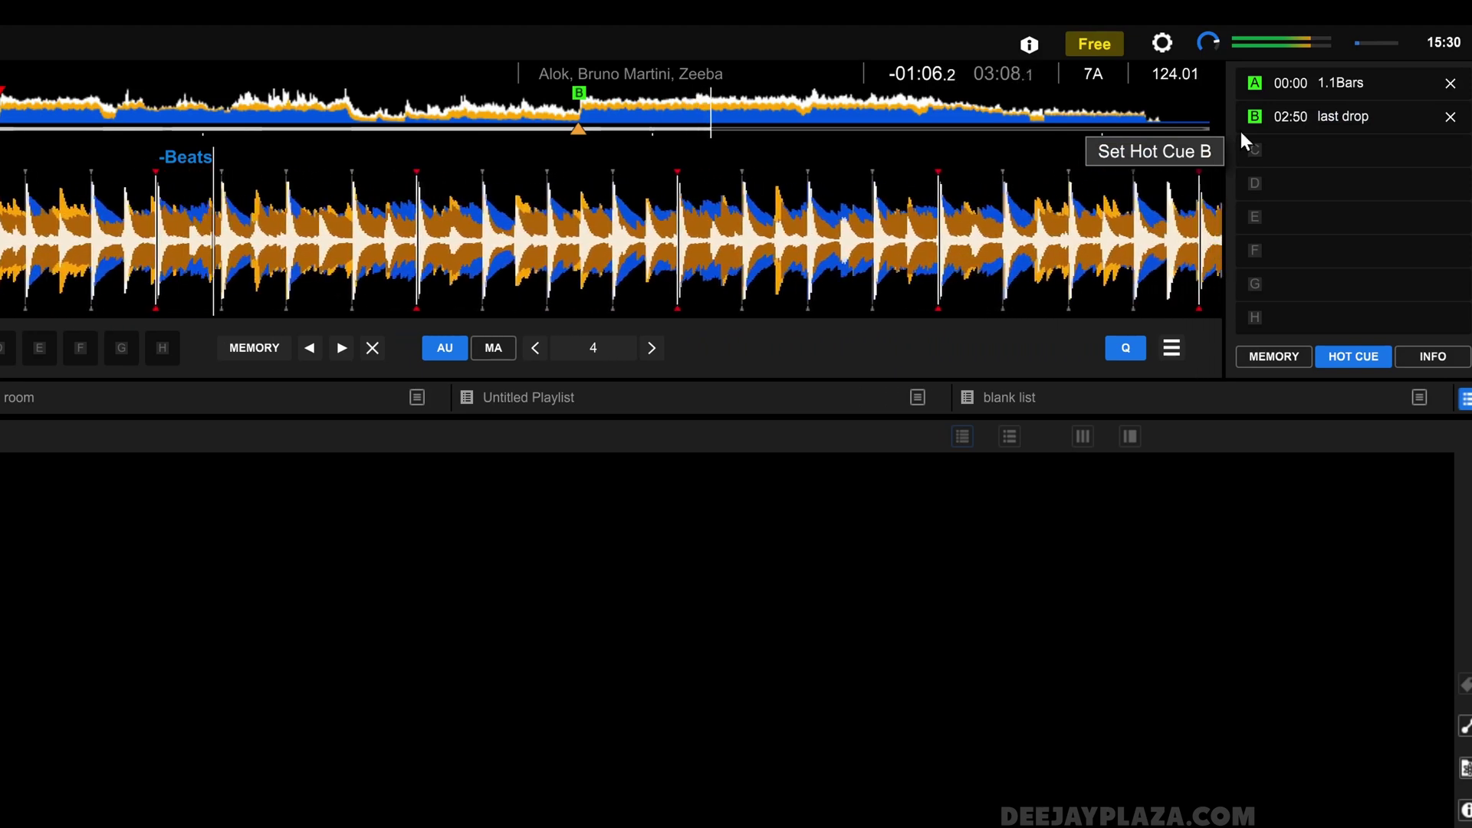
{"action": "left_click", "coordinate": [1449, 118]}
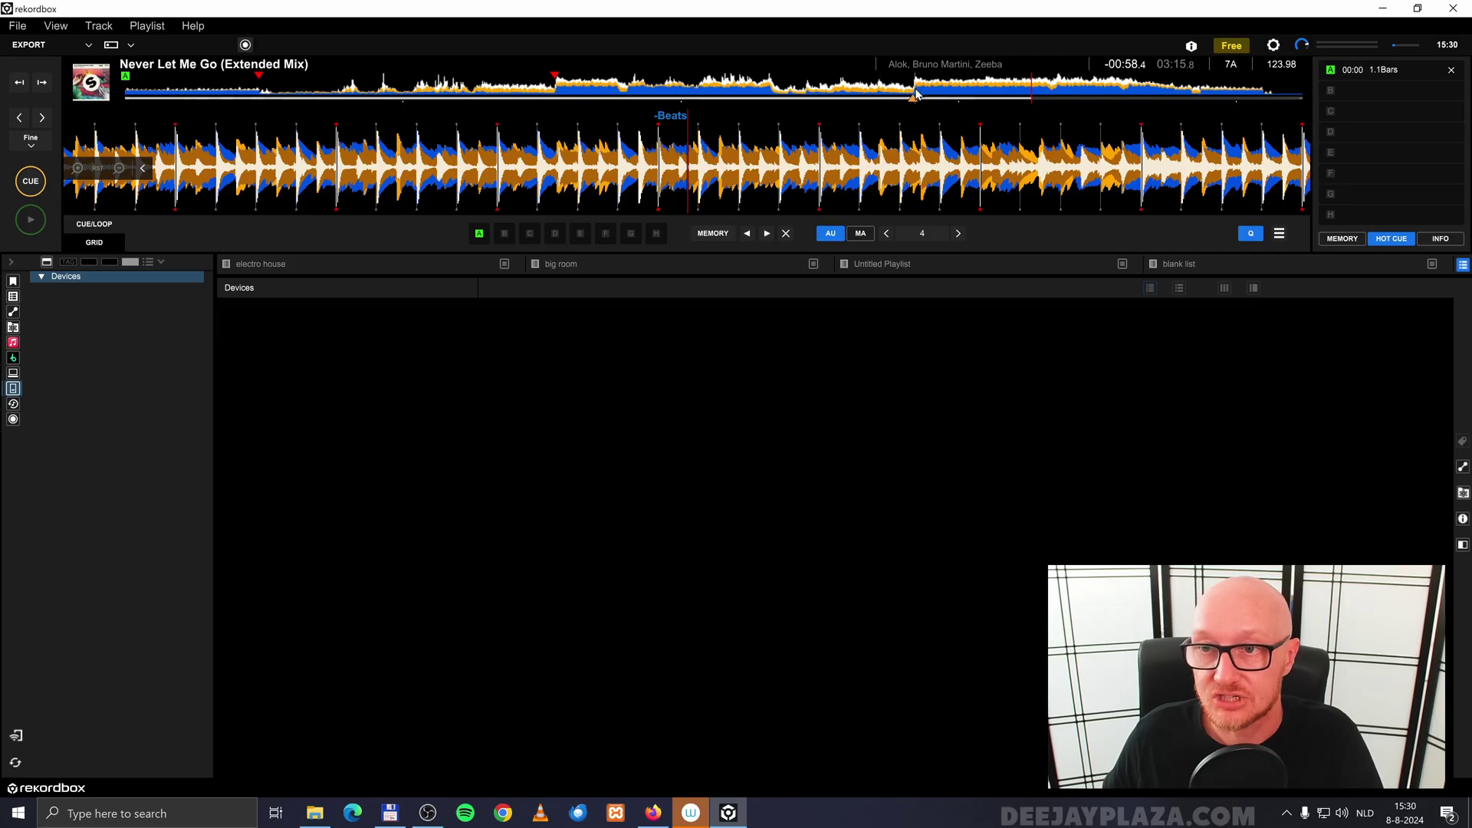
Step: Return to the start of the second drop, store Hot Cue B there, and clear it from its pad
{"action": "left_click", "coordinate": [914, 94]}
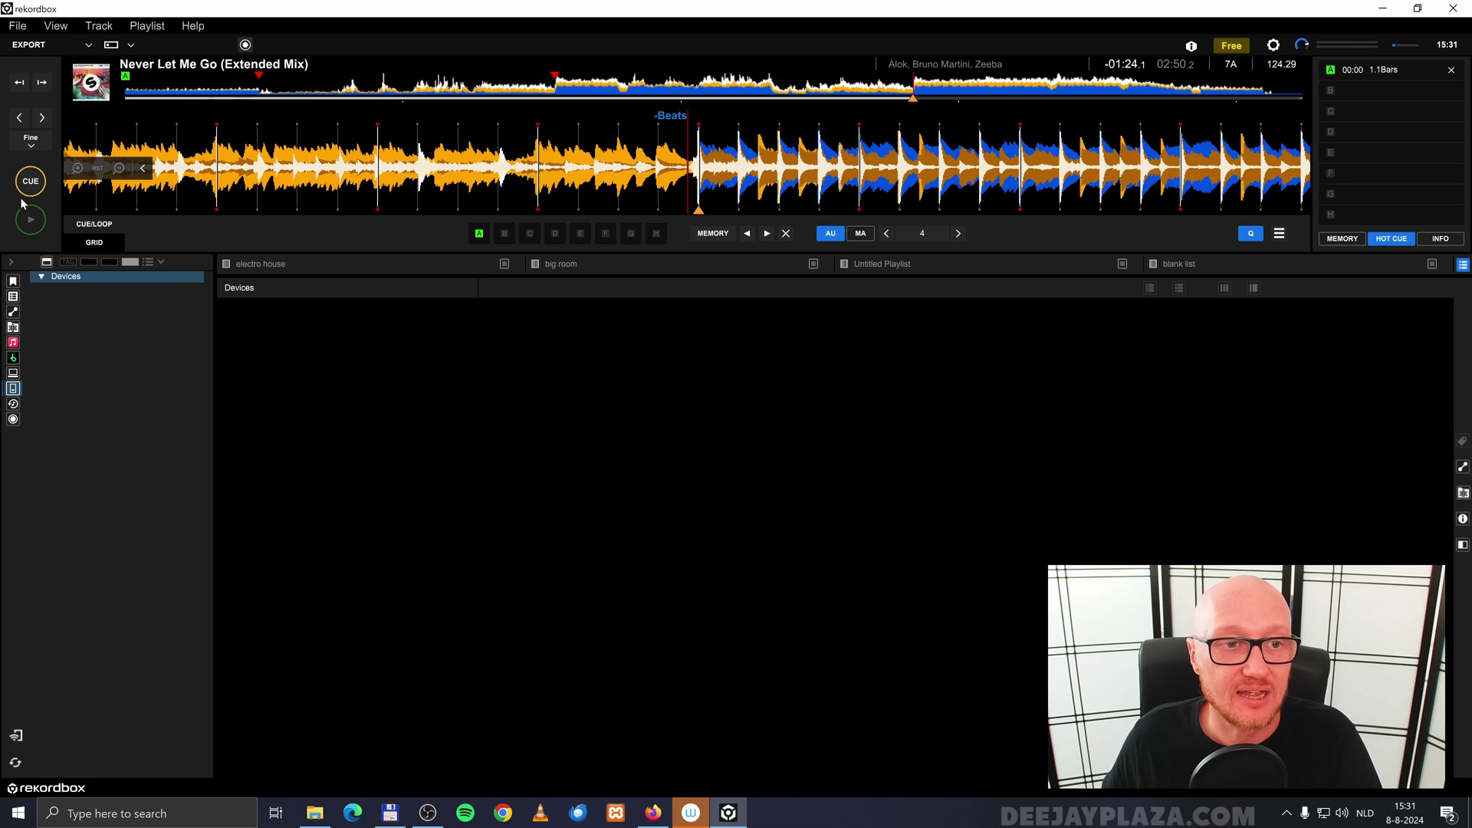
{"action": "left_click", "coordinate": [504, 233]}
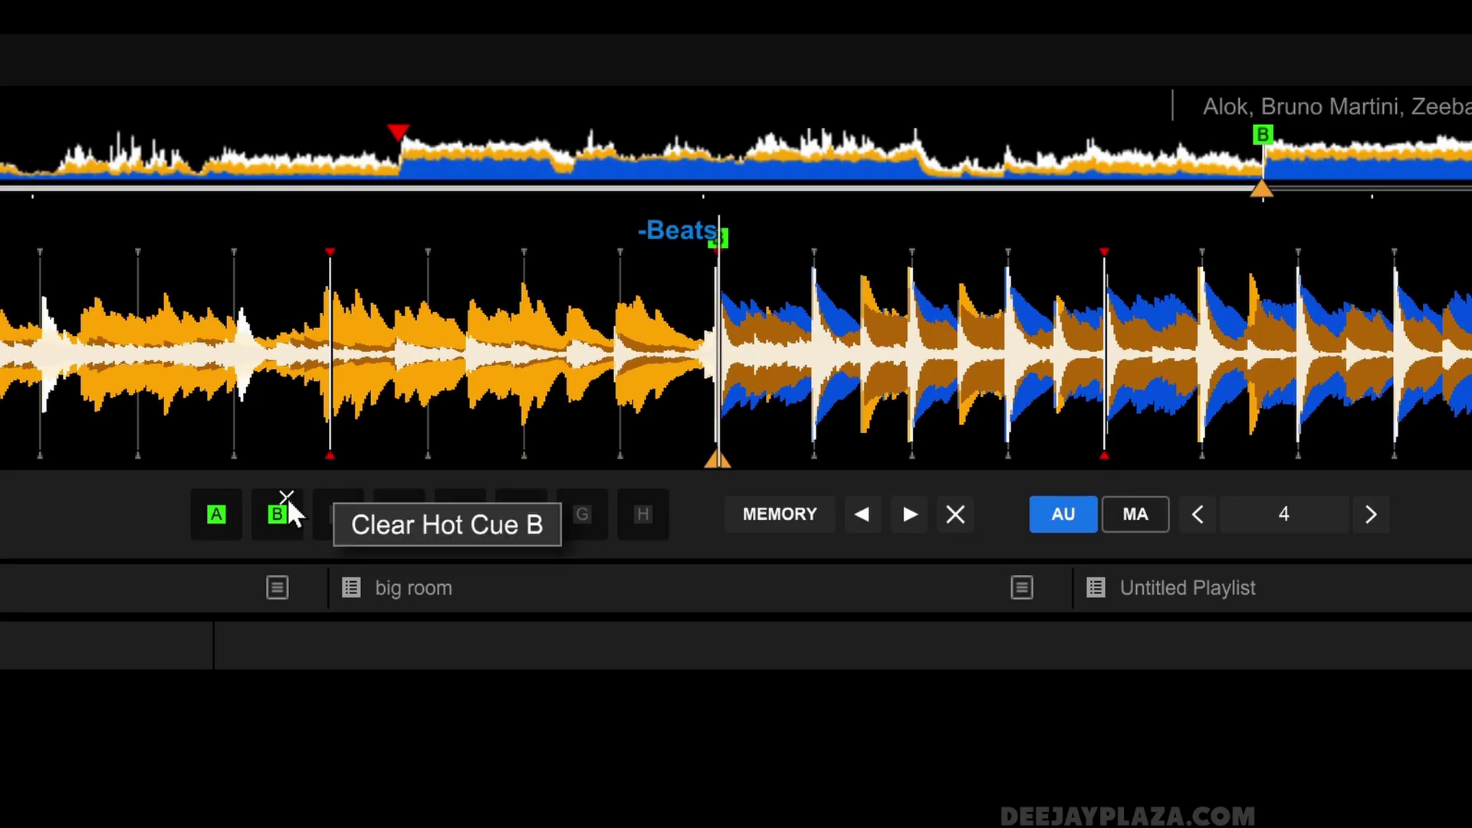
{"action": "left_click", "coordinate": [287, 497]}
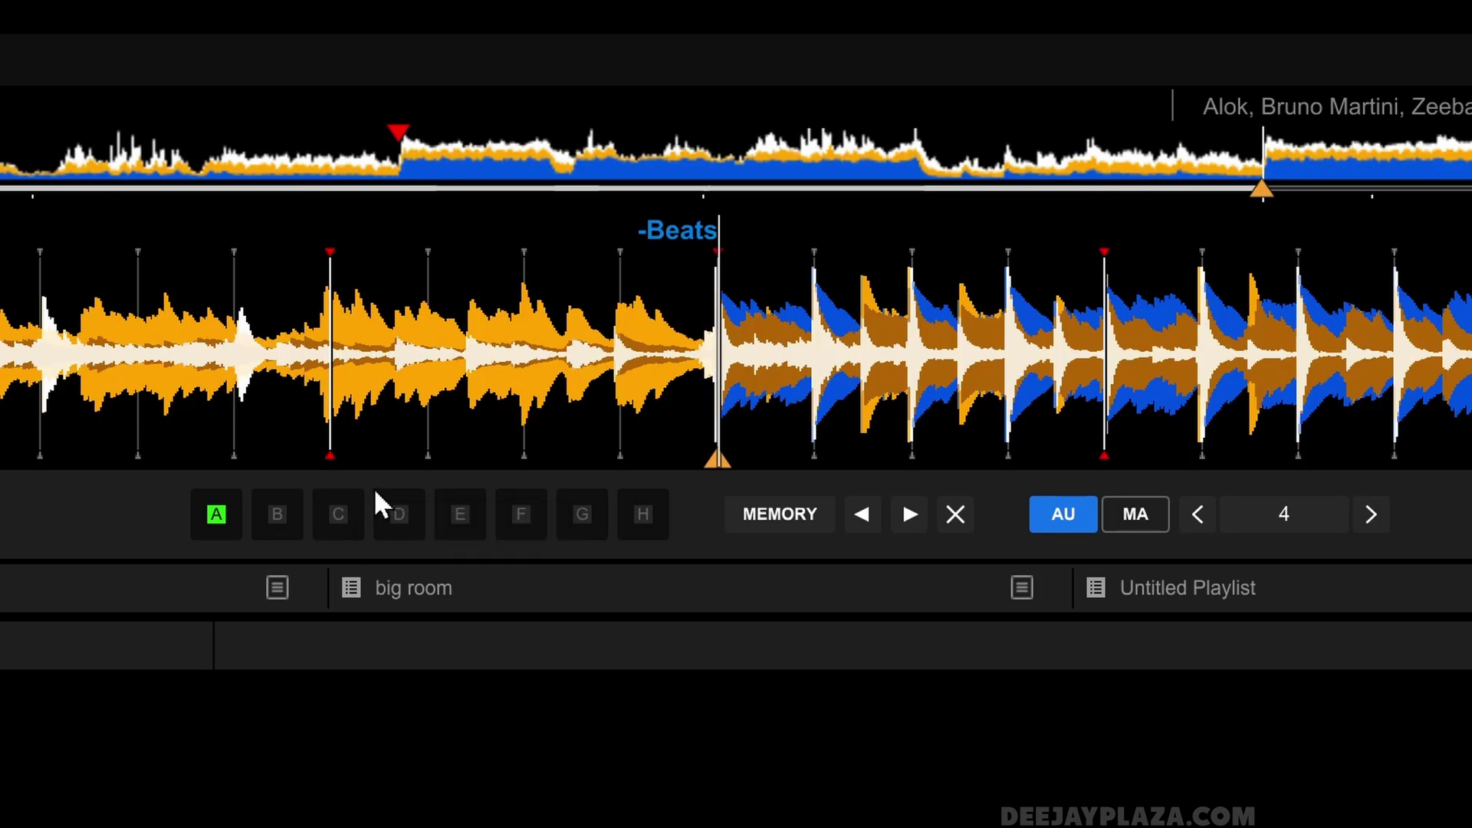
Step: Store Hot Cue B at the start of the second drop and change its colour to blue-violet
{"action": "left_click", "coordinate": [269, 516]}
{"action": "right_click", "coordinate": [273, 515]}
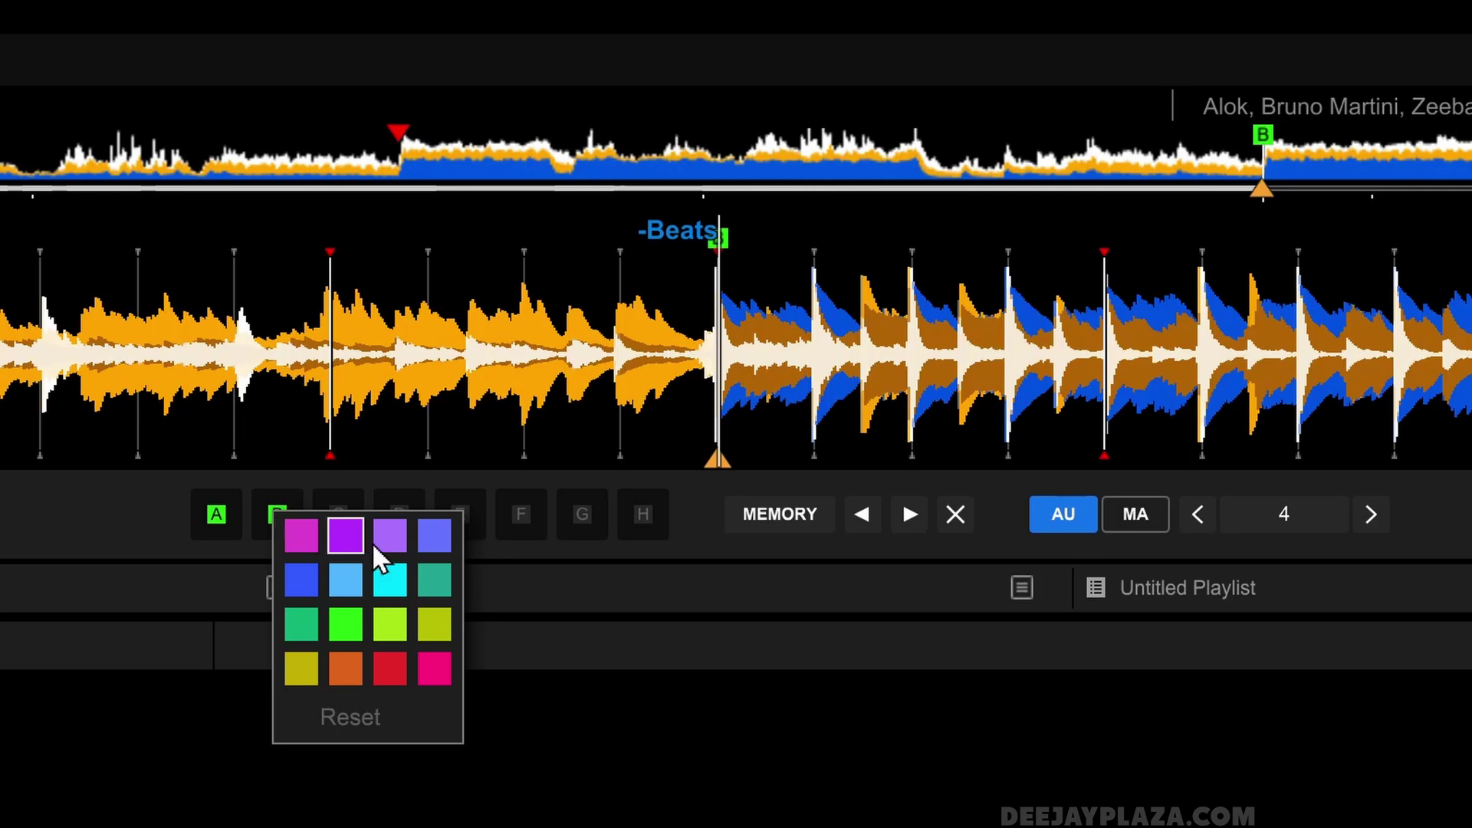
{"action": "left_click", "coordinate": [434, 537]}
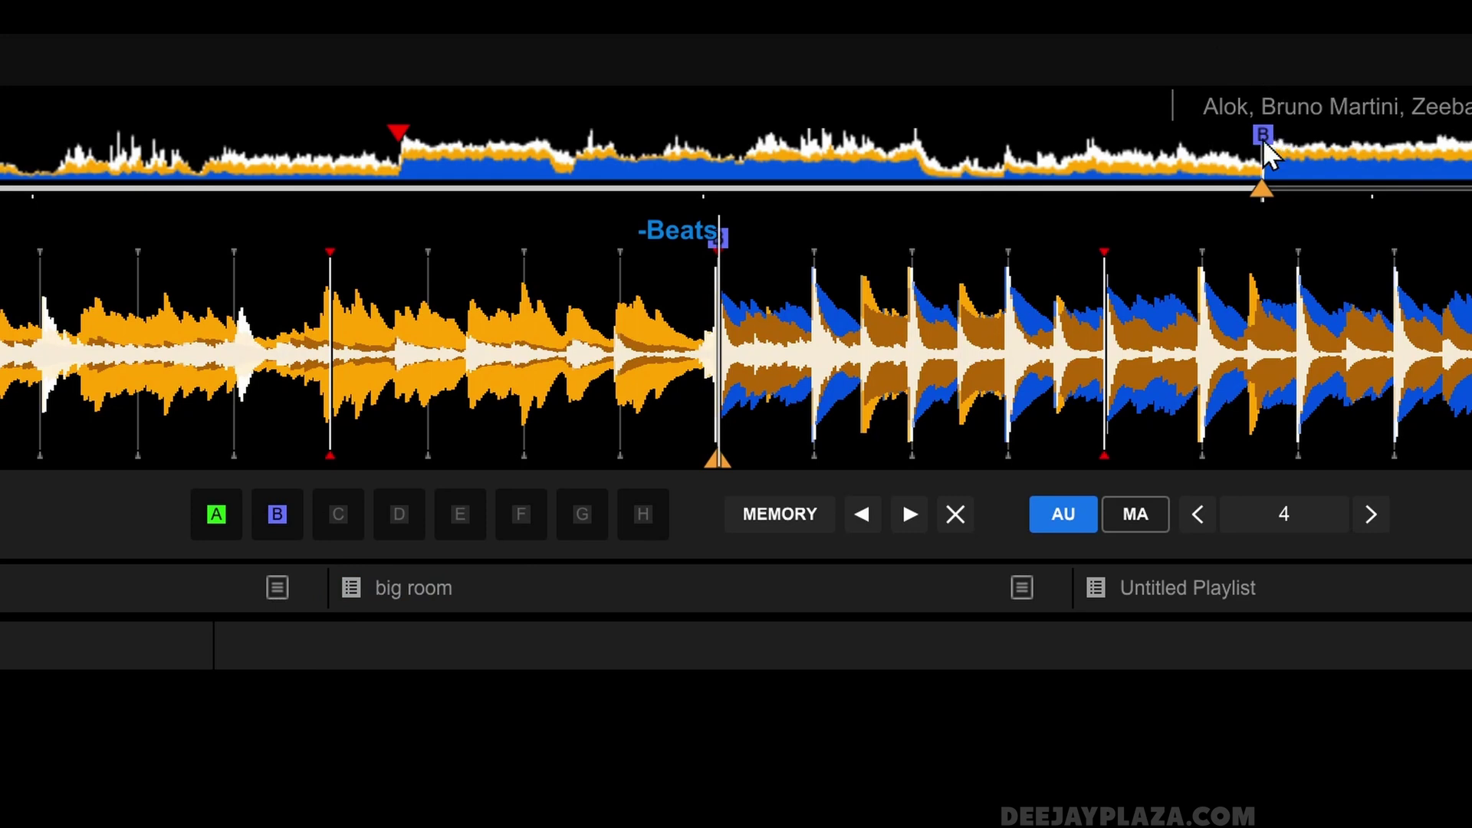
{"action": "mouse_move", "coordinate": [282, 535]}
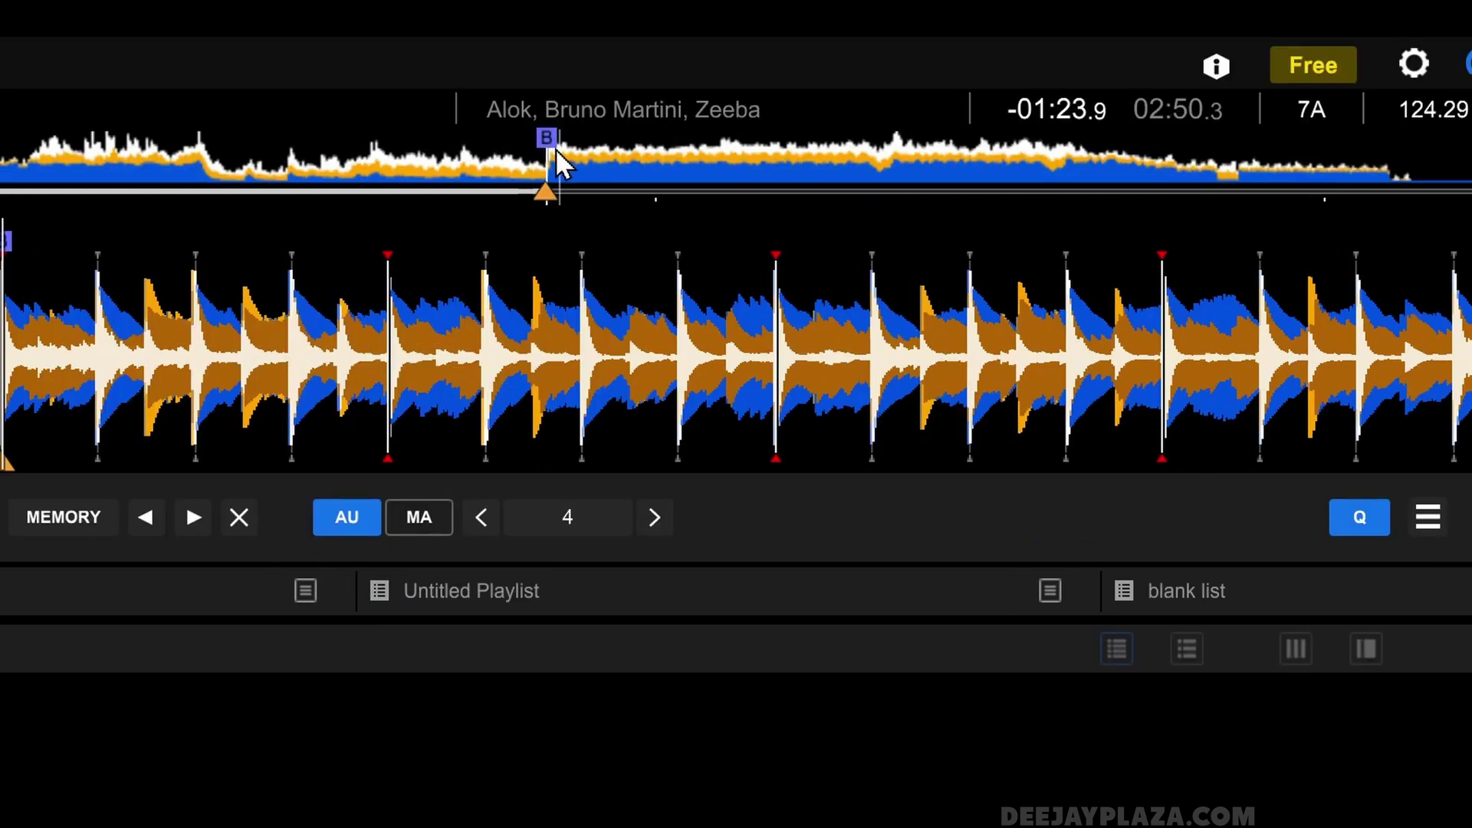